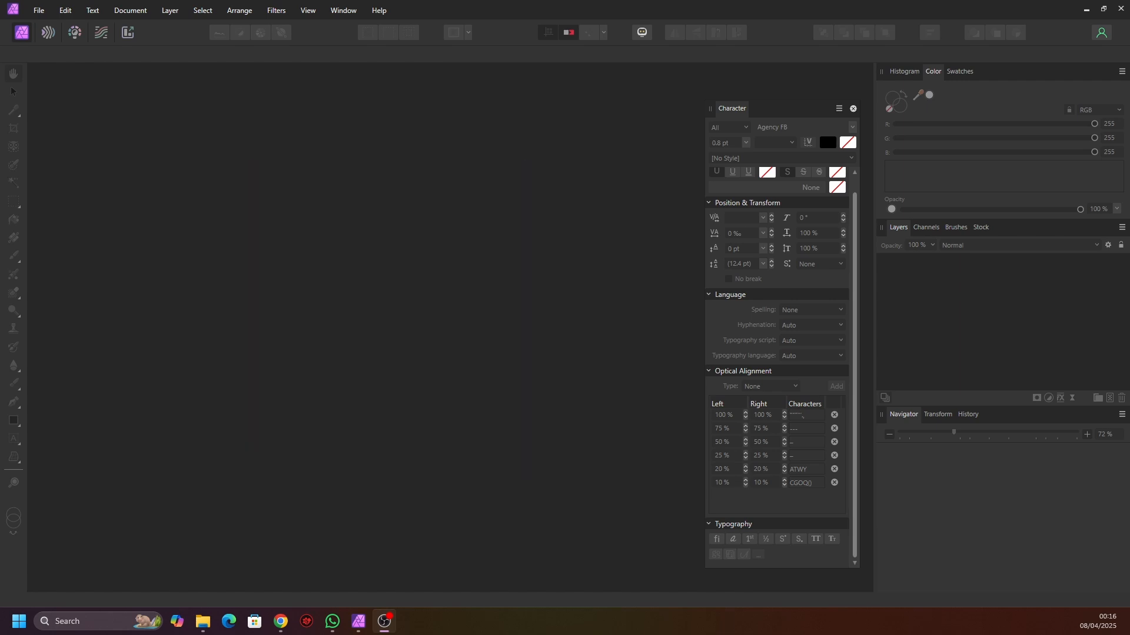
# - Create a new Instagram Square document of 1080 × 1080 px at 150 DPI with RGB/8 colour
pyautogui.click(38, 13)
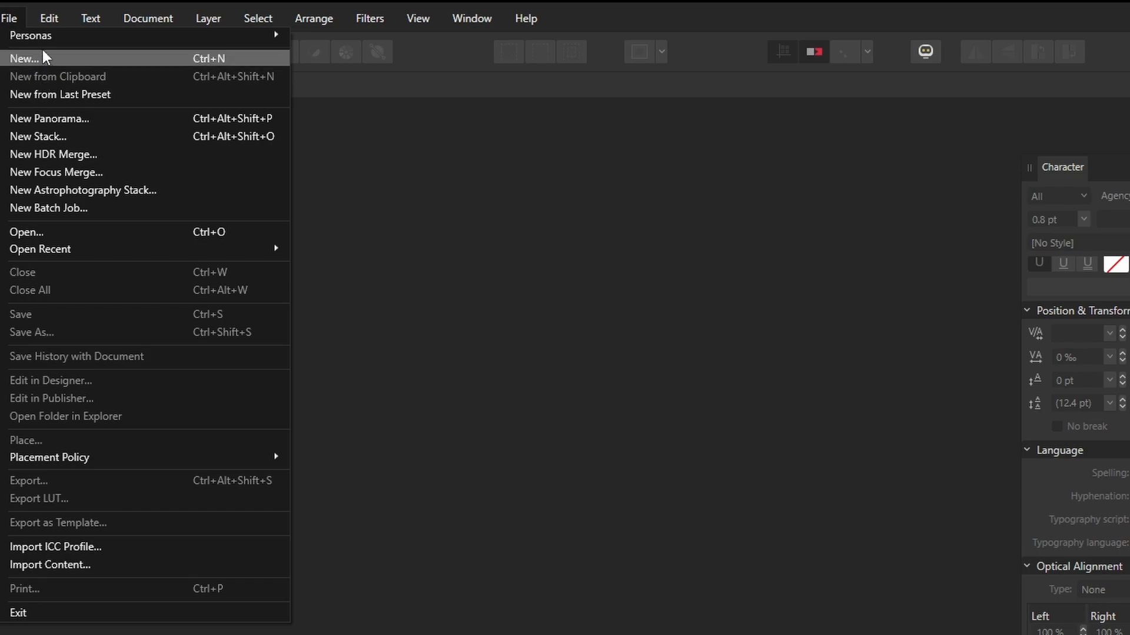
pyautogui.click(44, 58)
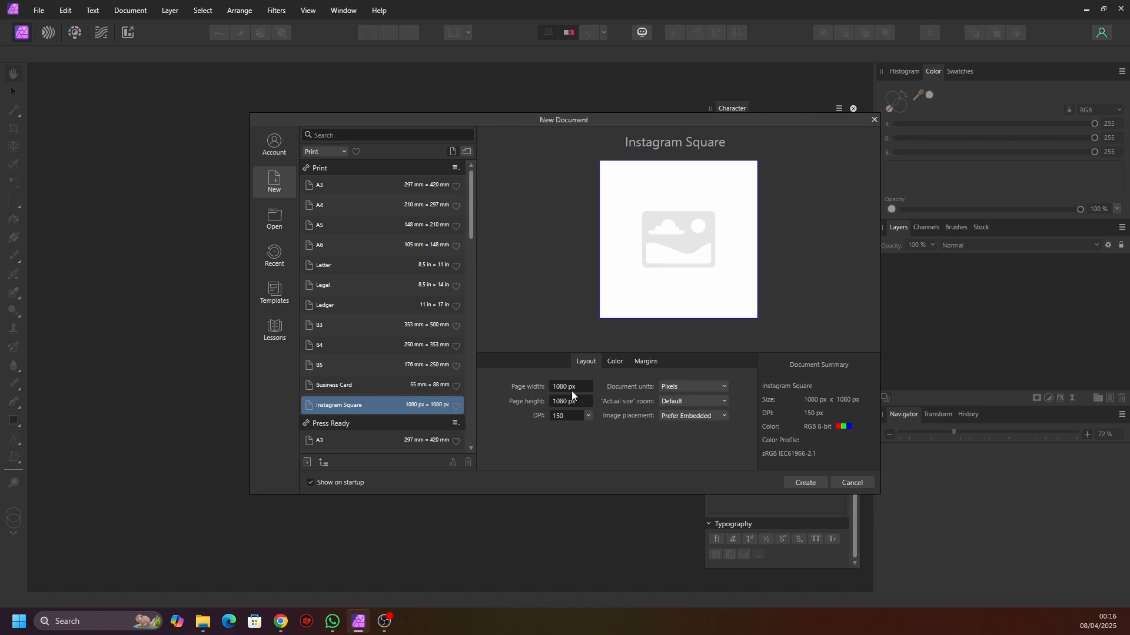
pyautogui.scroll(-10, 401, 301)
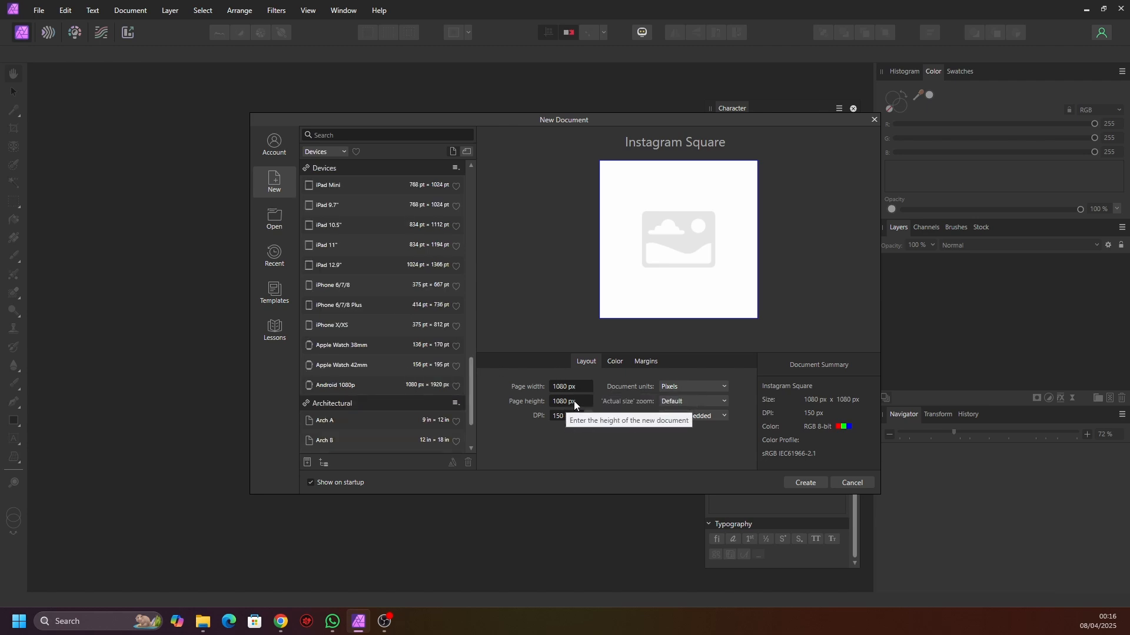
pyautogui.click(616, 363)
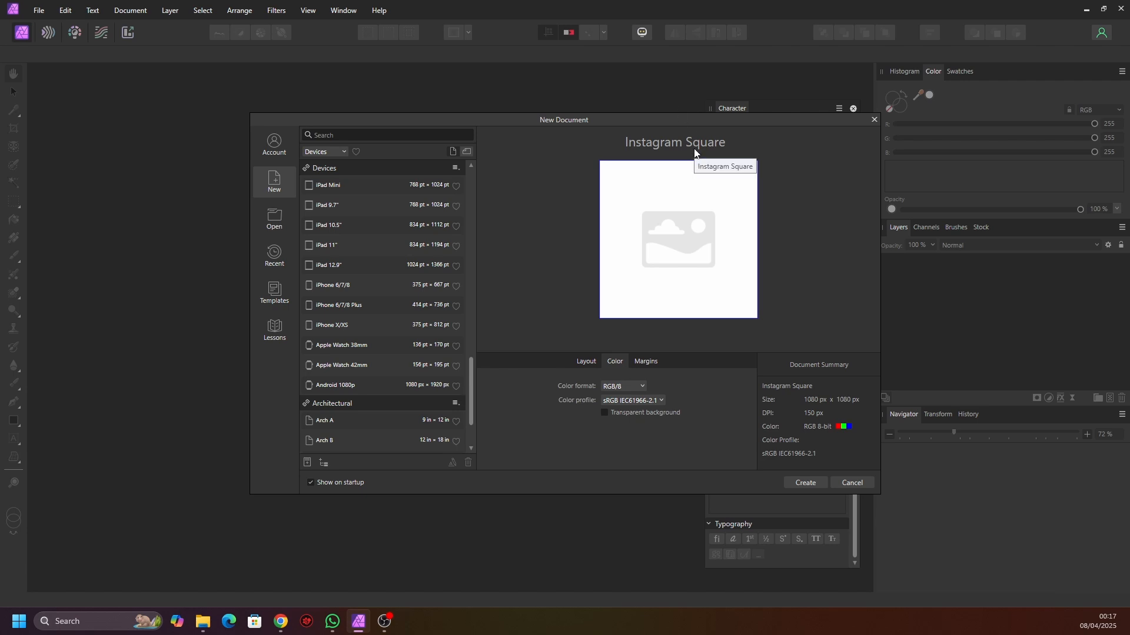
pyautogui.click(643, 362)
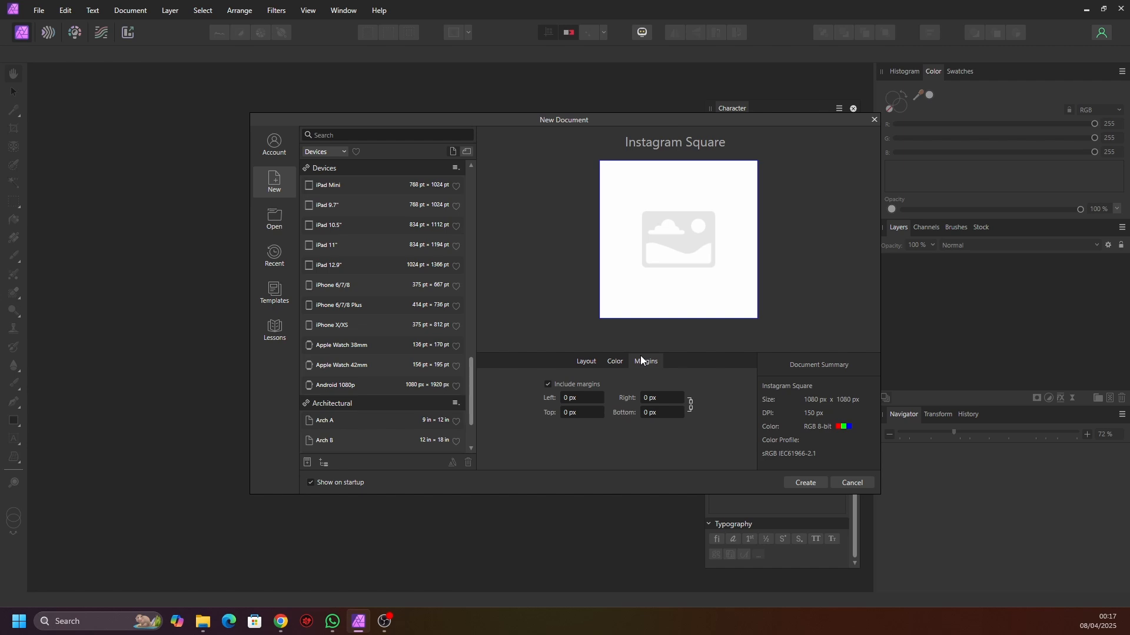
pyautogui.click(590, 363)
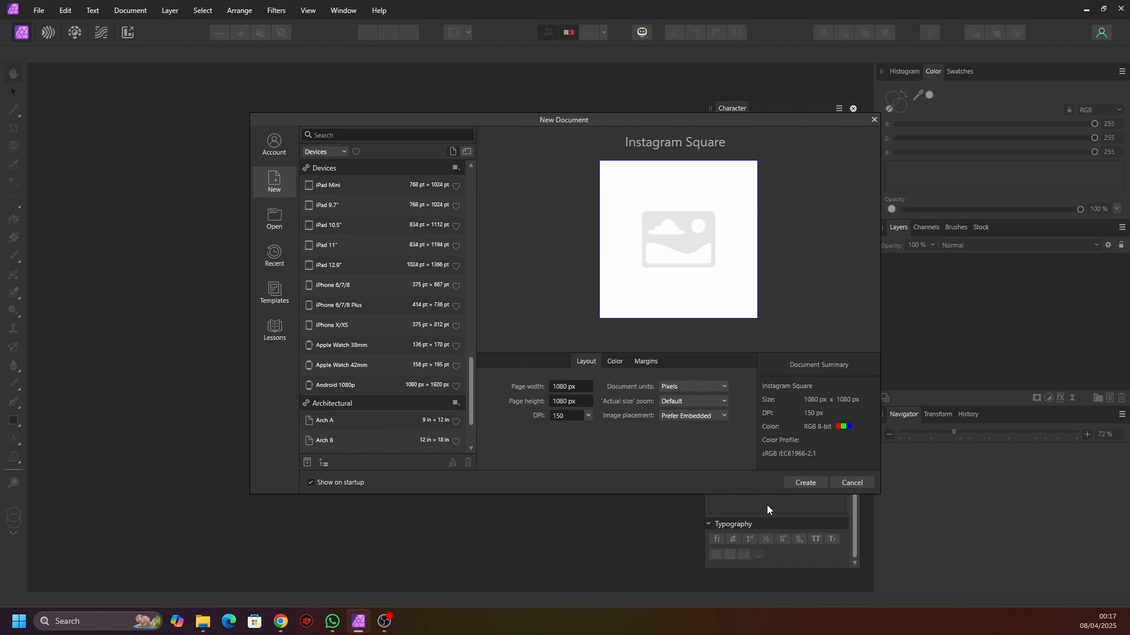
pyautogui.click(805, 484)
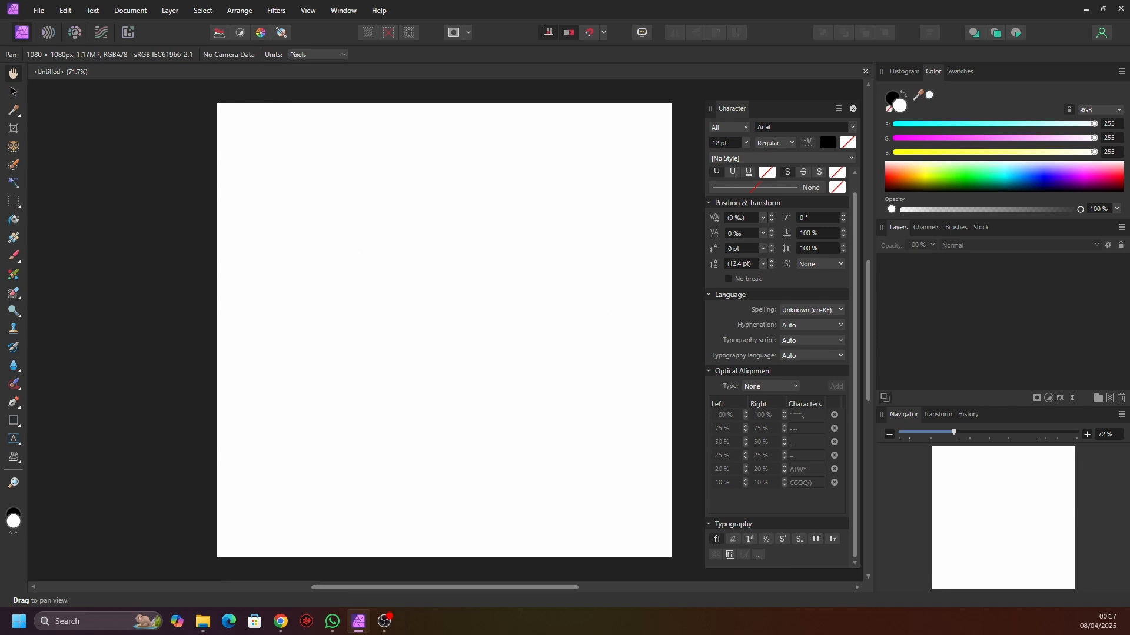
# - Draw a rectangle covering the whole canvas and fill it with teal (RGB 0, 148, 132)
pyautogui.press('p')
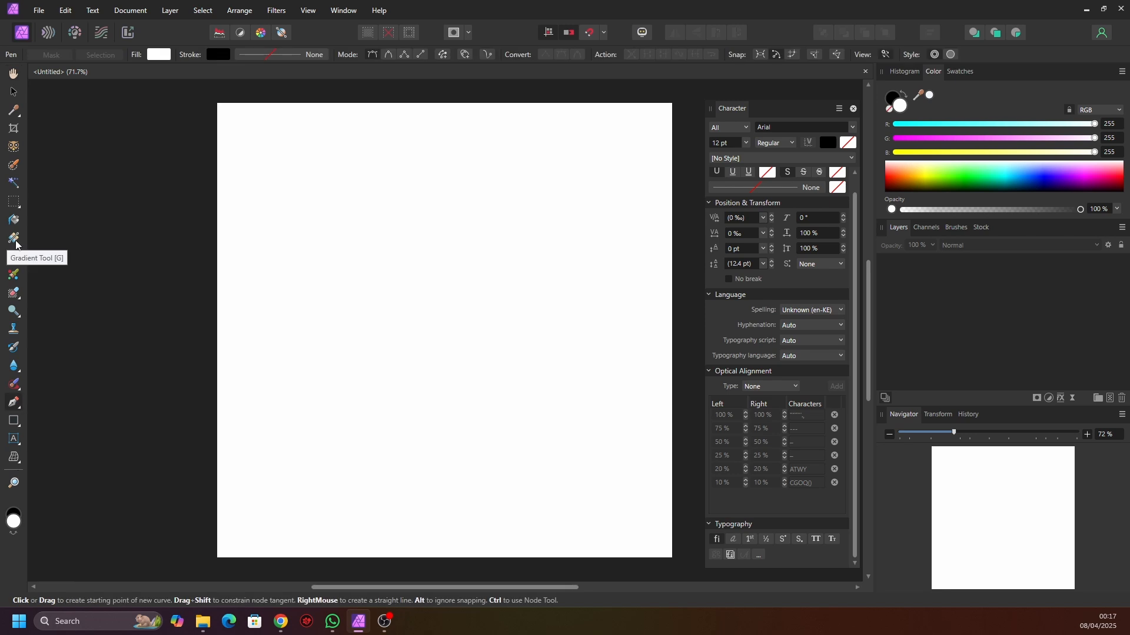
pyautogui.click(13, 421)
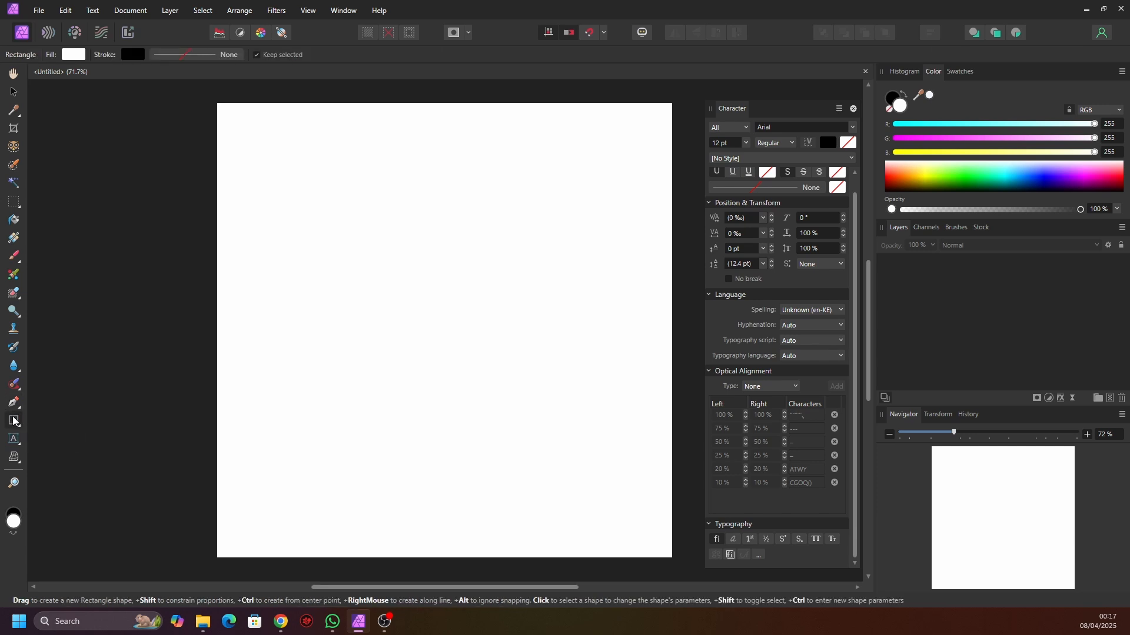
pyautogui.moveTo(214, 99); pyautogui.dragTo(680, 564)
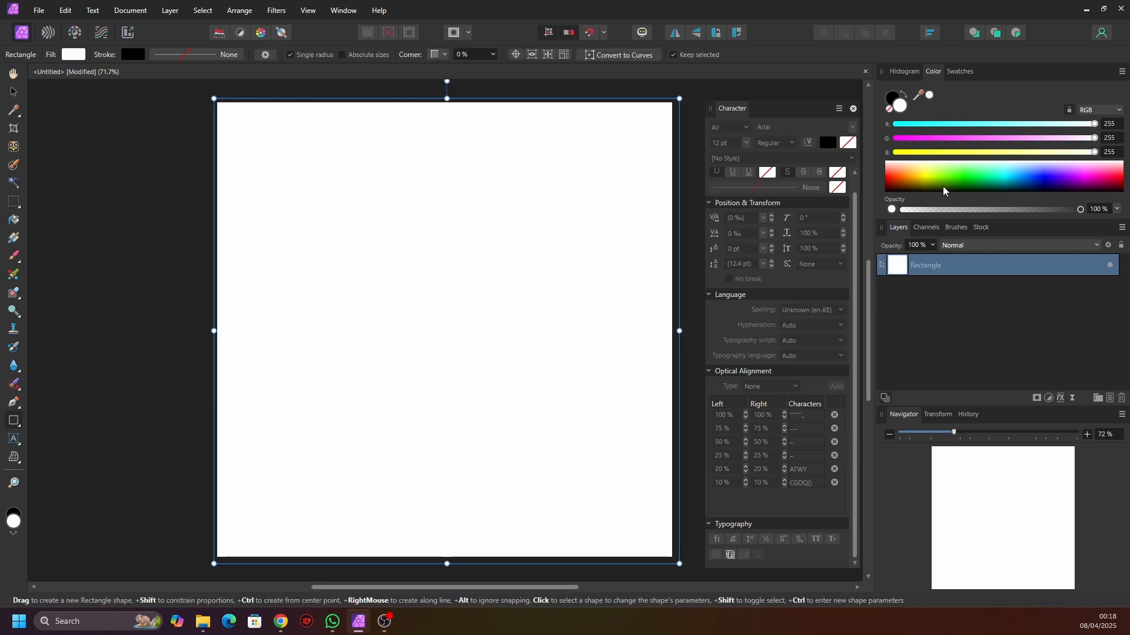
pyautogui.click(999, 187)
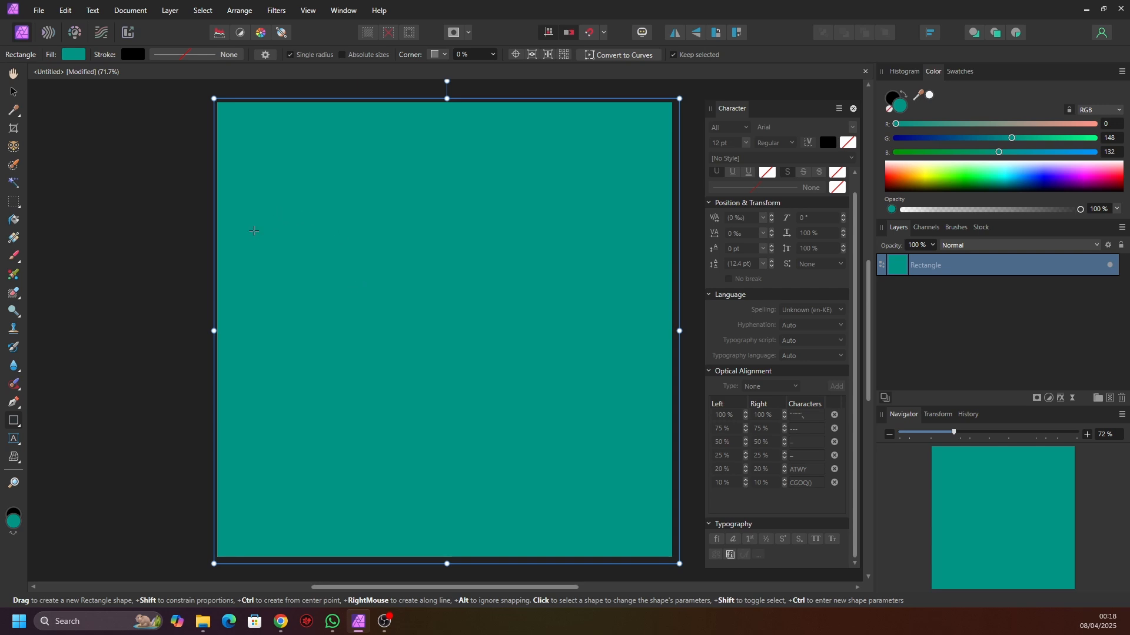
# - Apply a diagonal linear gradient to the rectangle and set its end stop to dark blue (RGB 0, 62, 83)
pyautogui.click(13, 239)
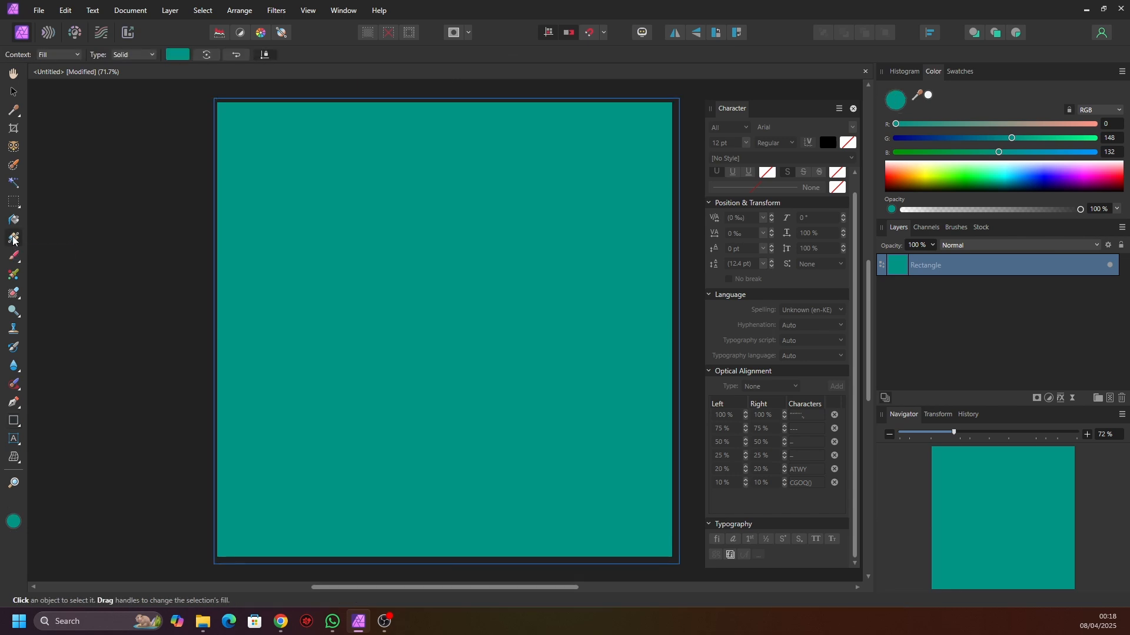
pyautogui.moveTo(351, 203); pyautogui.dragTo(645, 530)
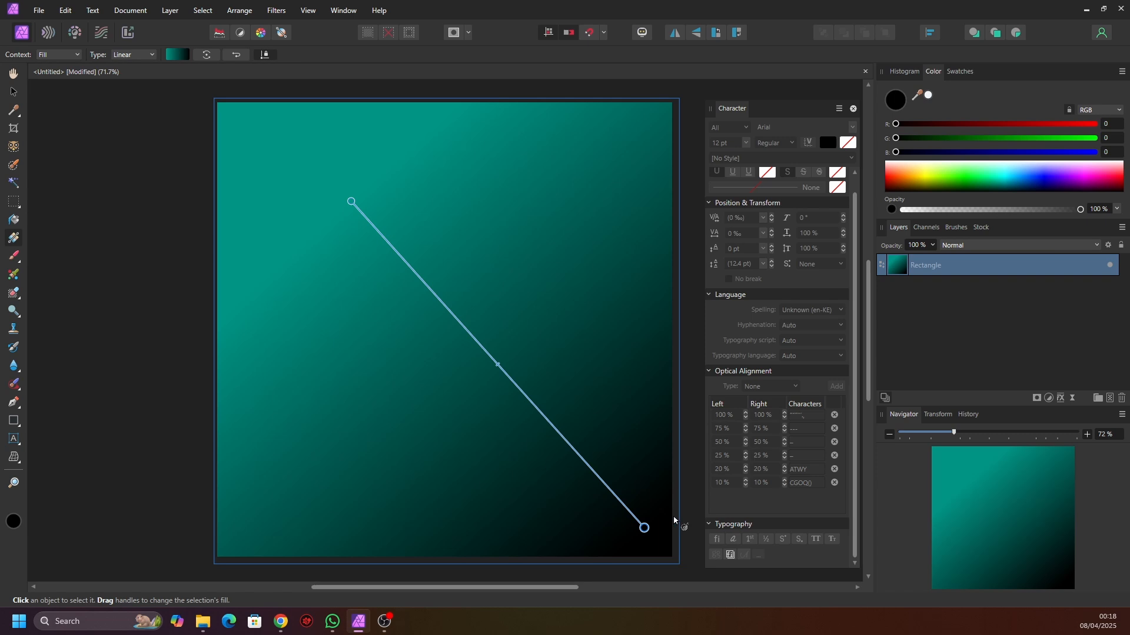
pyautogui.click(174, 54)
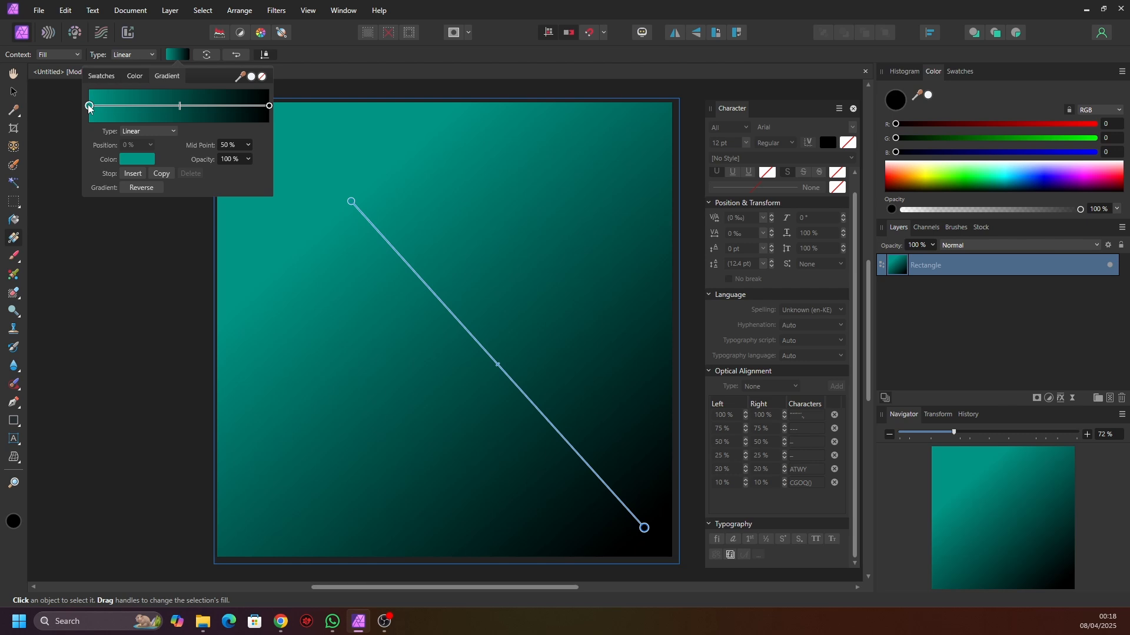
pyautogui.click(269, 105)
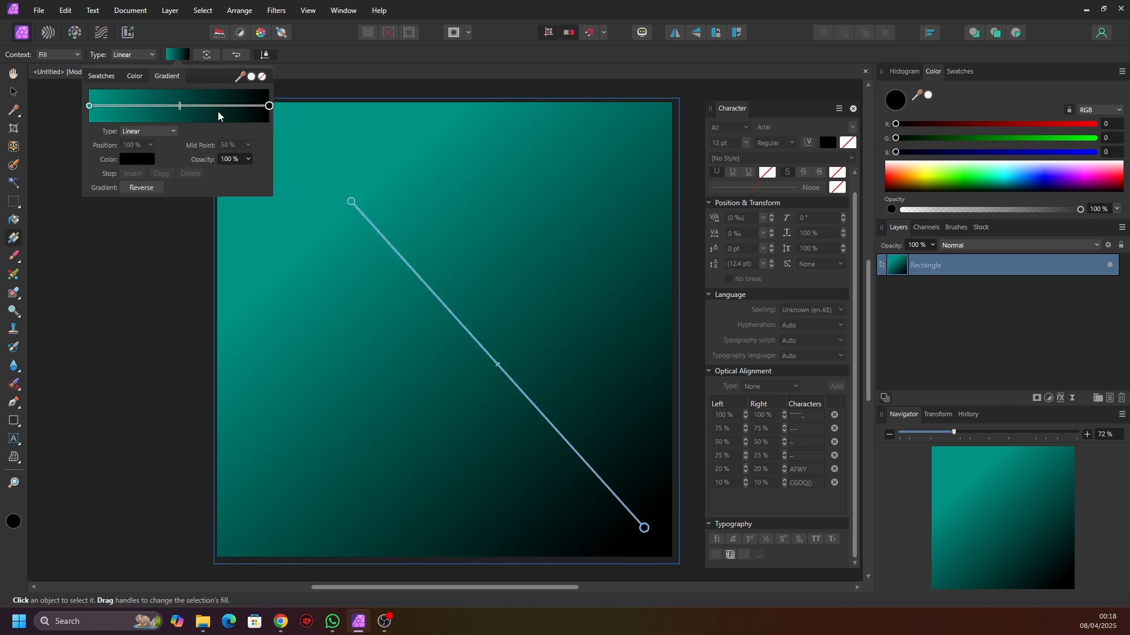
pyautogui.click(146, 161)
pyautogui.moveTo(145, 265); pyautogui.dragTo(144, 270)
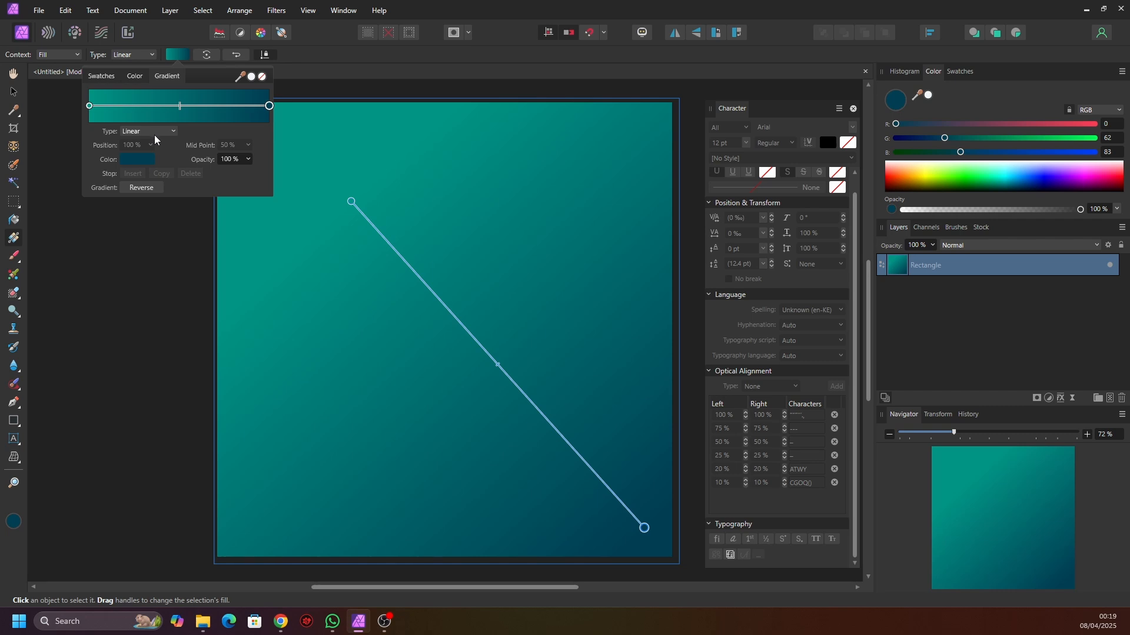
# - Change the rectangle's gradient type to Radial, keeping teal at the centre and dark blue at the outer end
pyautogui.click(155, 136)
pyautogui.click(129, 172)
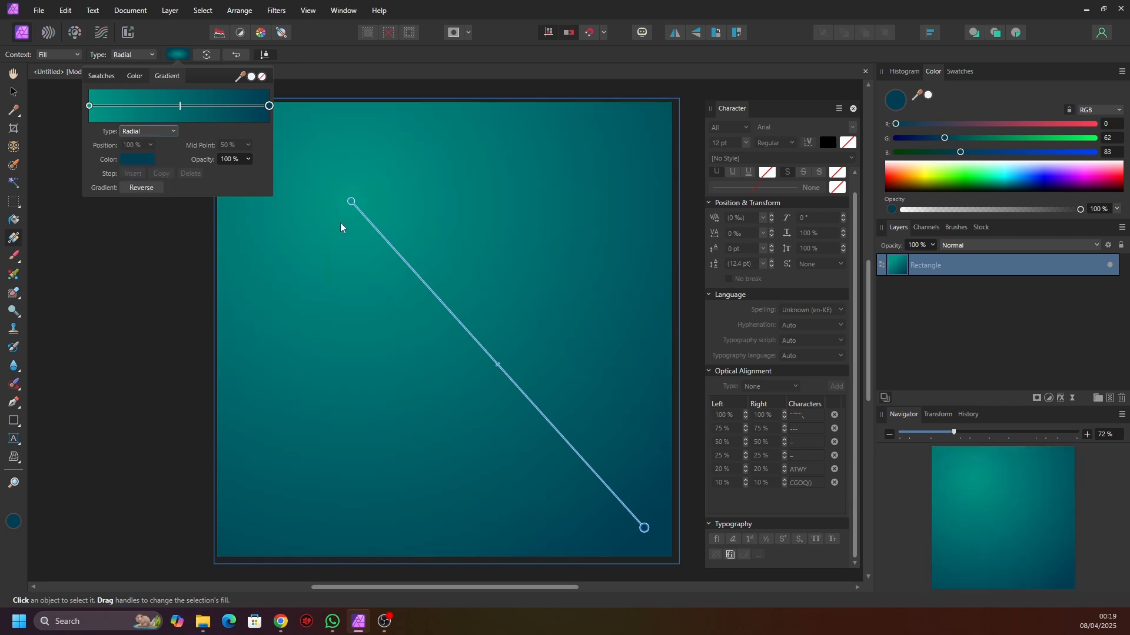
pyautogui.click(158, 132)
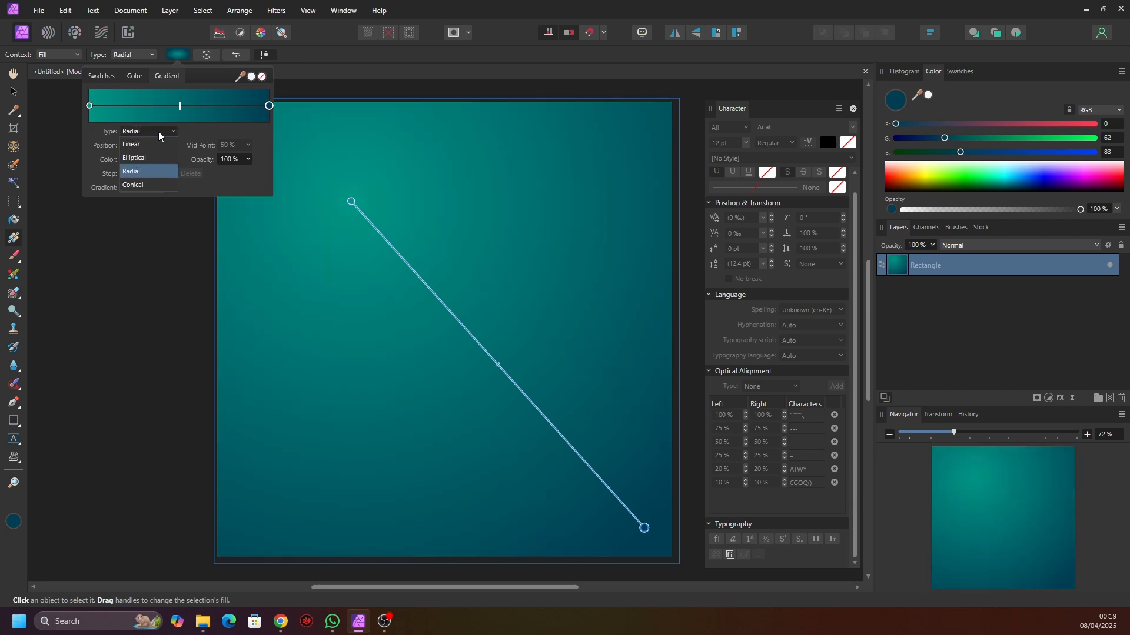
pyautogui.click(140, 169)
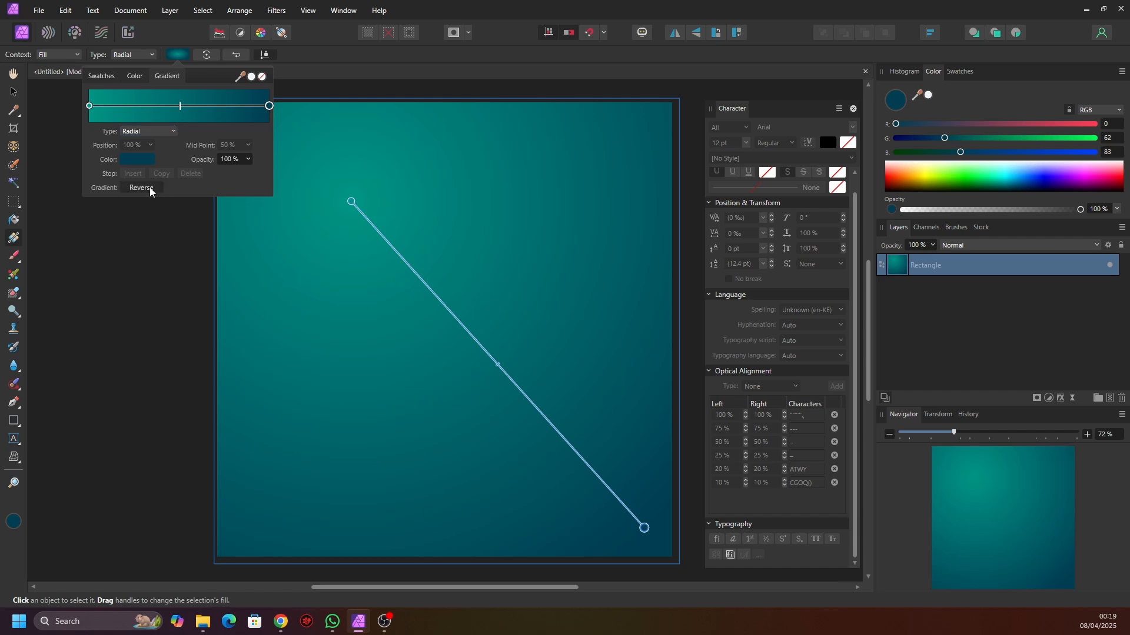
pyautogui.click(149, 187)
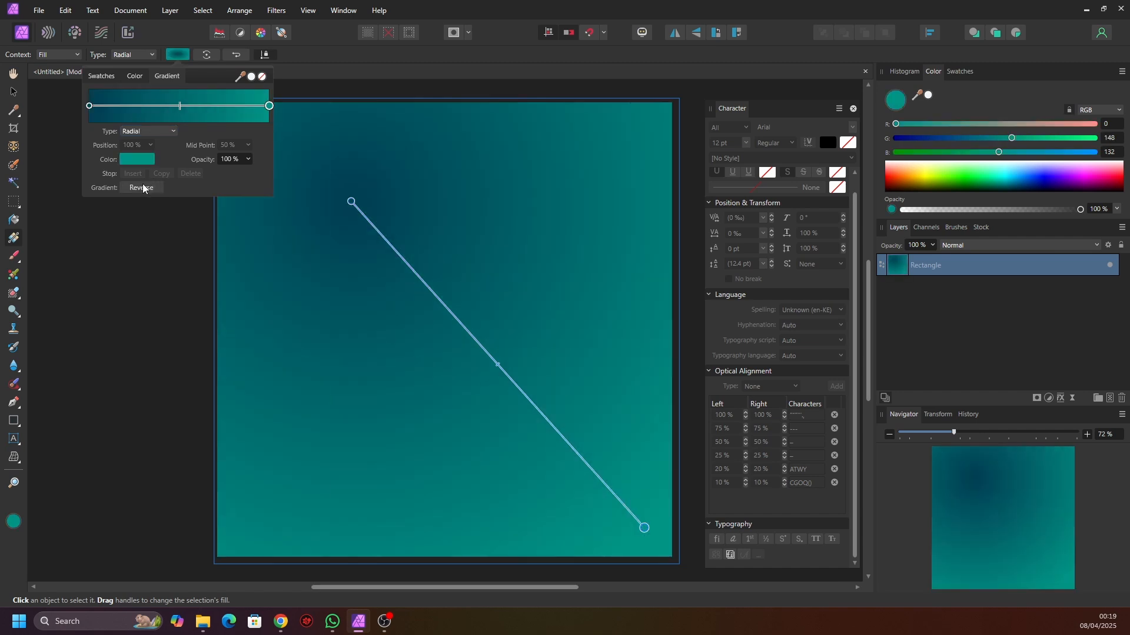
pyautogui.click(146, 189)
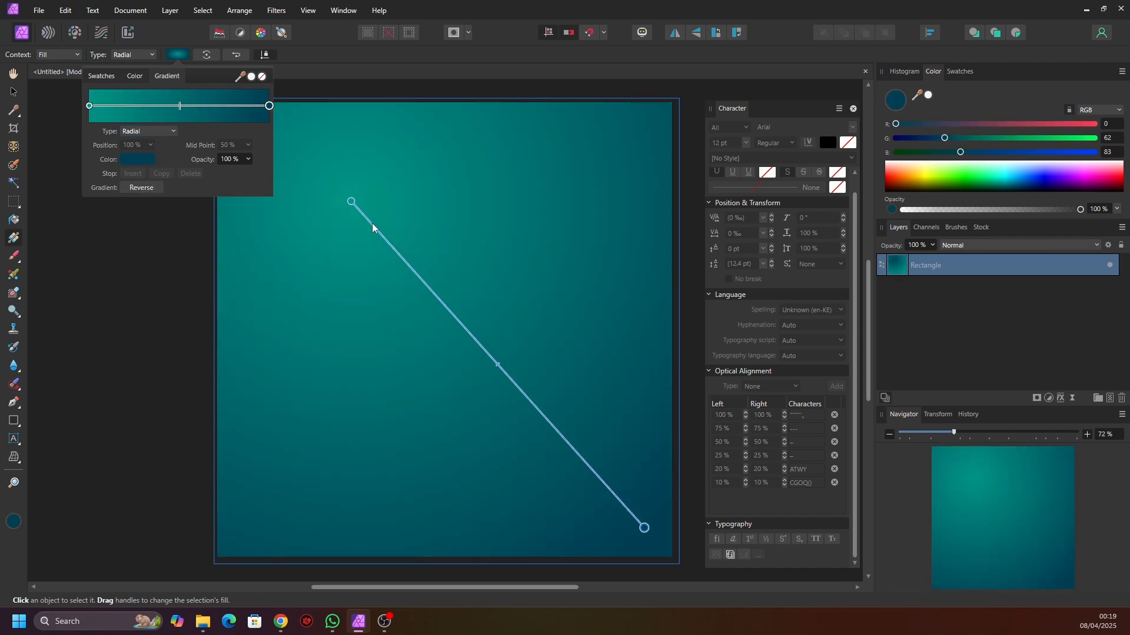
# - Redraw the radial gradient from the canvas's upper-left area towards its lower-right corner and deselect the rectangle
pyautogui.click(377, 224)
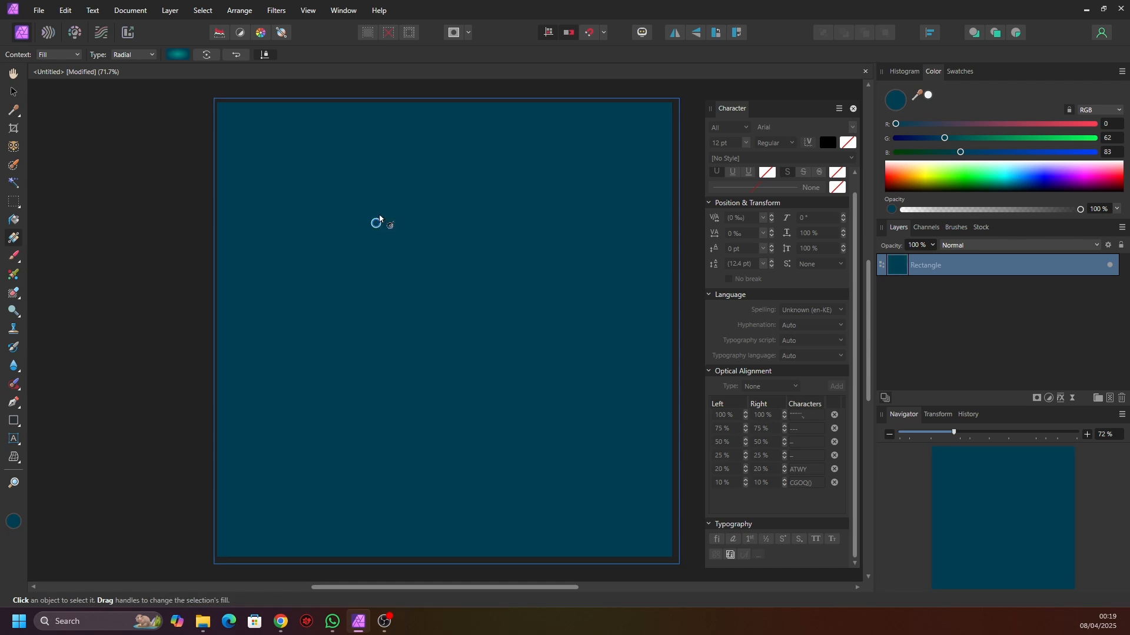
pyautogui.moveTo(379, 213); pyautogui.dragTo(595, 481)
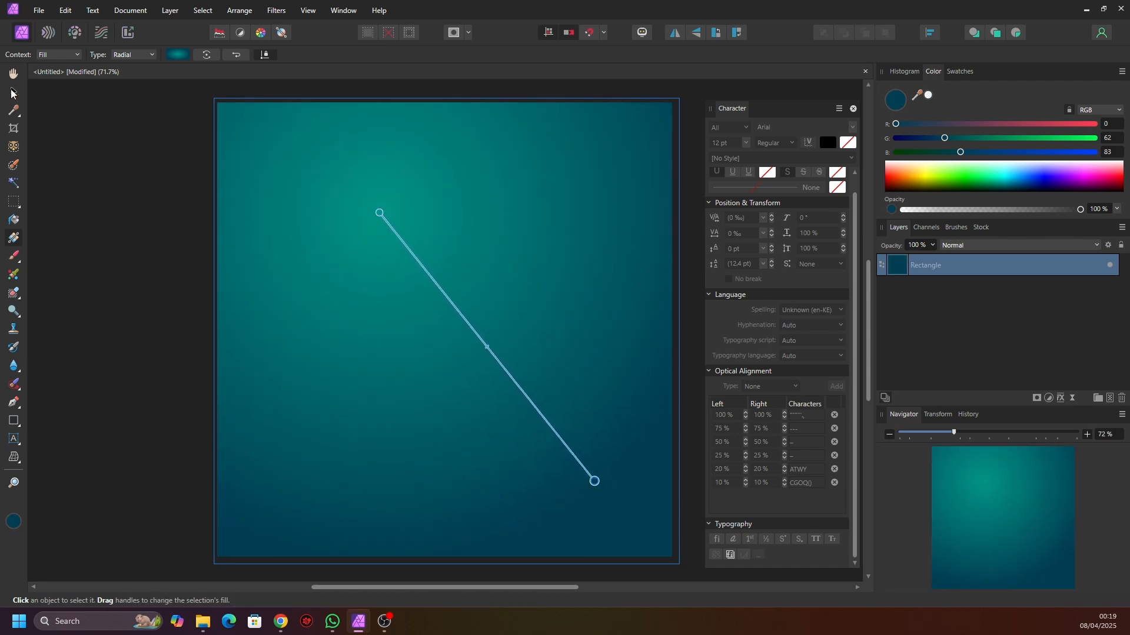
pyautogui.click(13, 92)
pyautogui.click(87, 148)
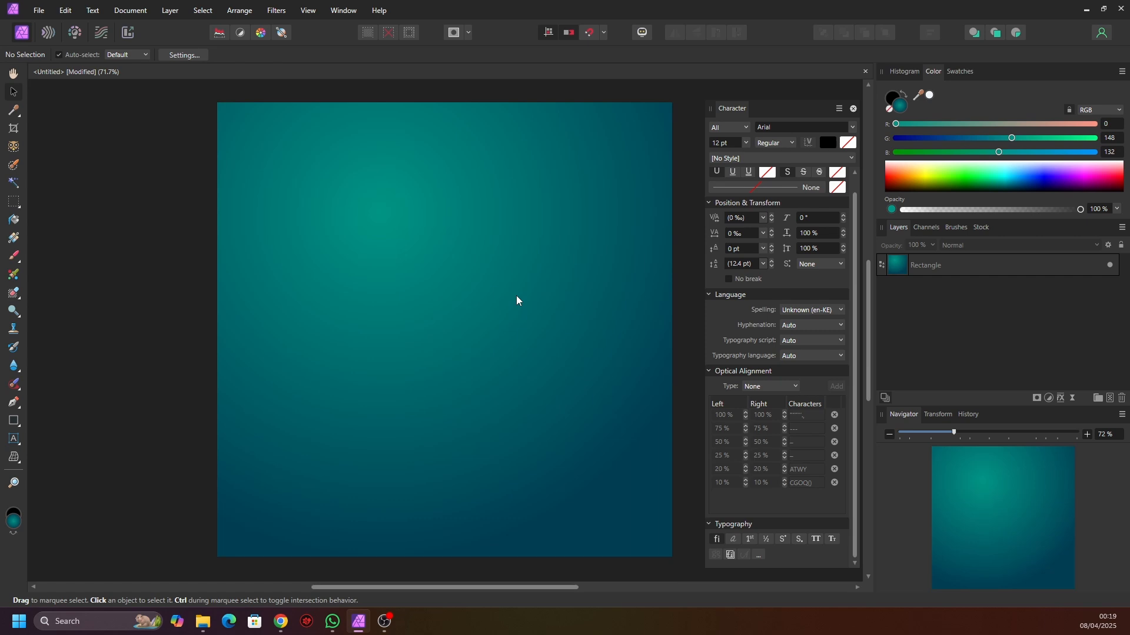
# - Place the image pngwing.com (4).png in the middle area of the canvas at about 113% scale
pyautogui.click(38, 10)
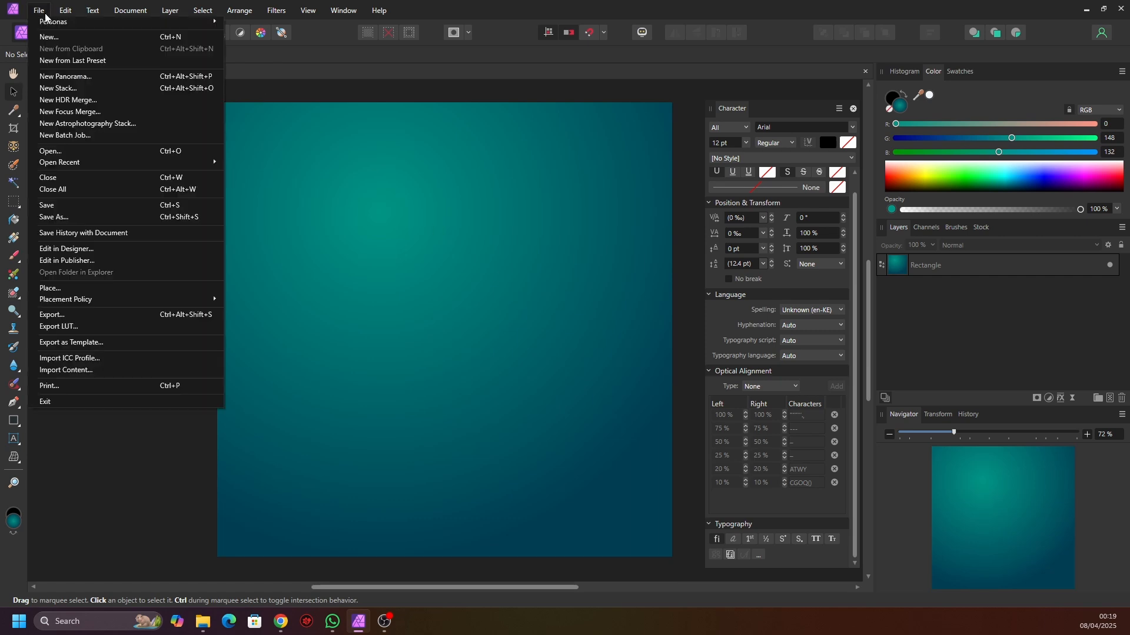
pyautogui.click(57, 287)
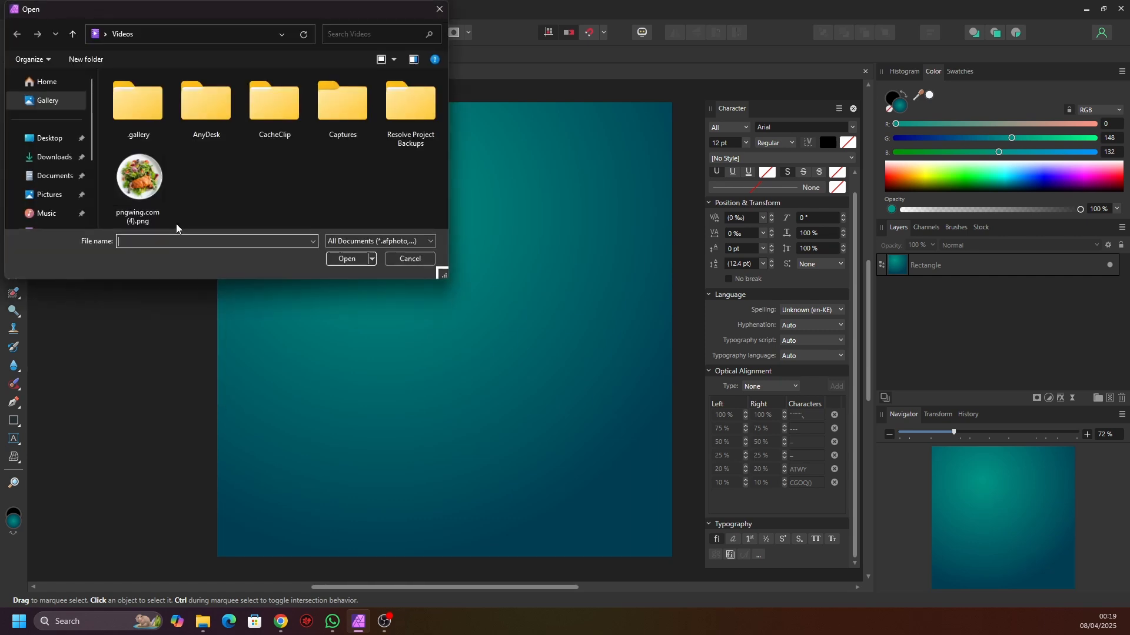
pyautogui.click(152, 184)
pyautogui.click(343, 260)
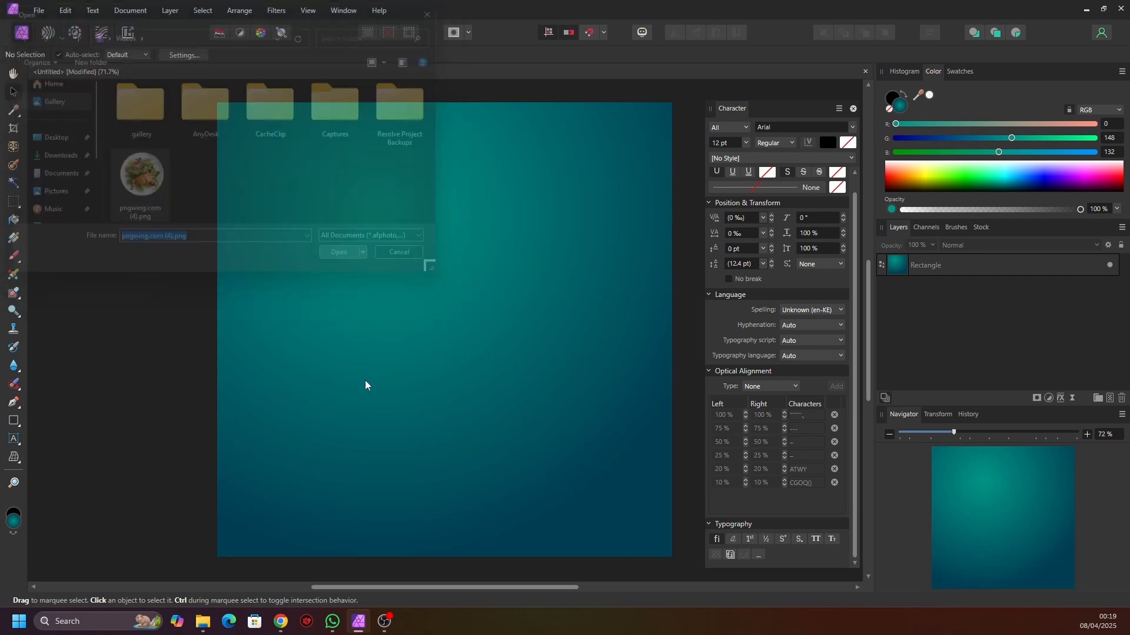
pyautogui.moveTo(349, 193); pyautogui.dragTo(577, 477)
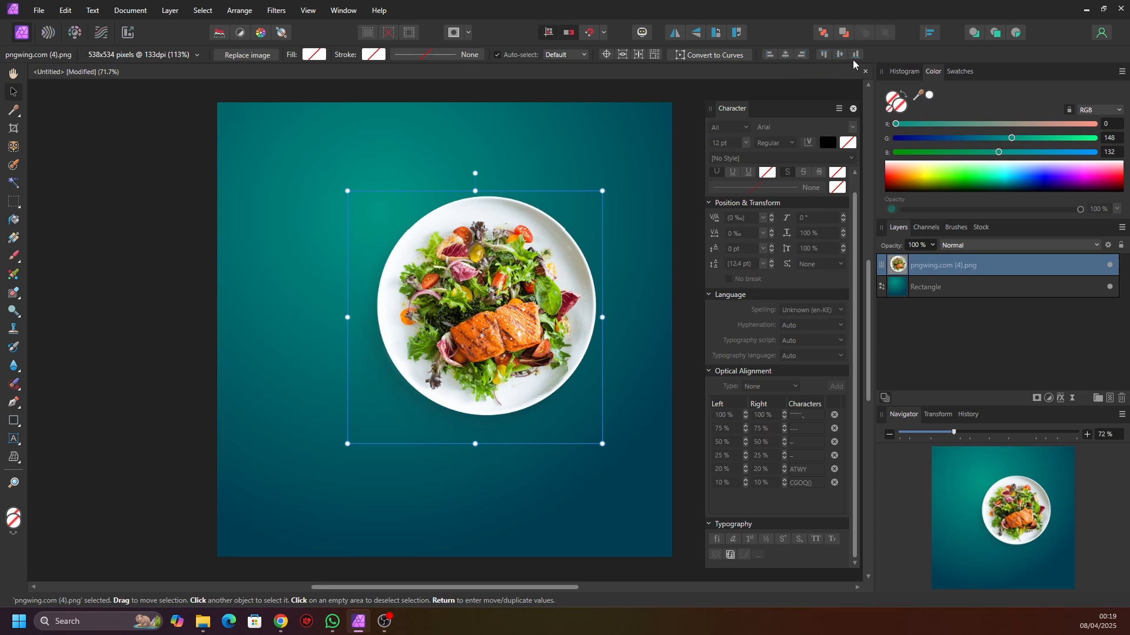
# - Centre the salad plate image horizontally on the canvas and deselect it
pyautogui.click(931, 33)
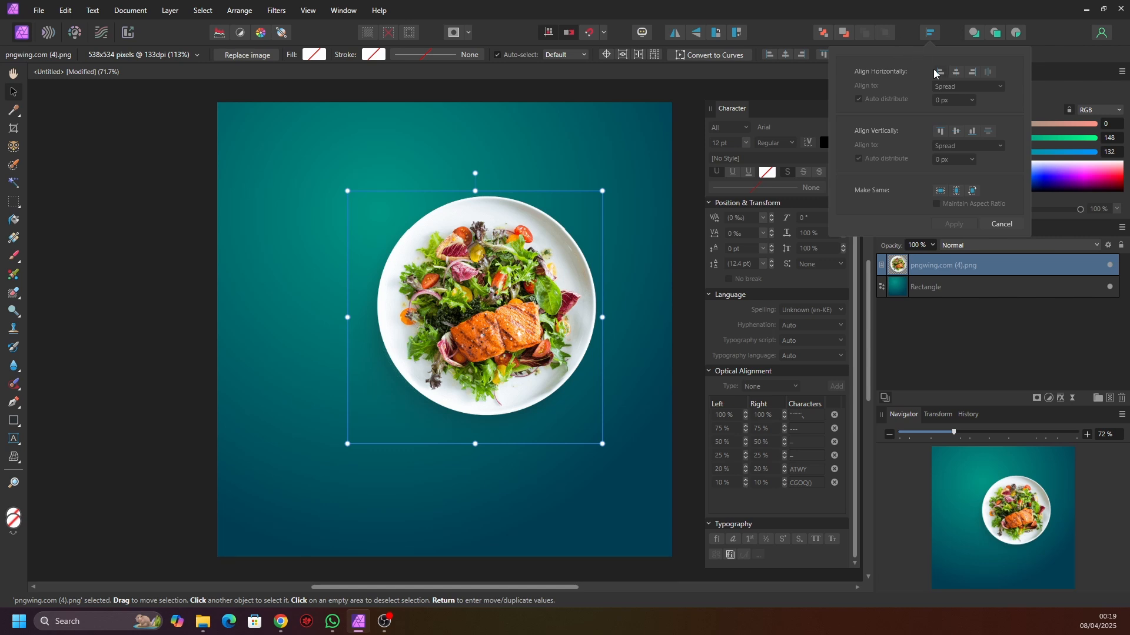
pyautogui.click(957, 72)
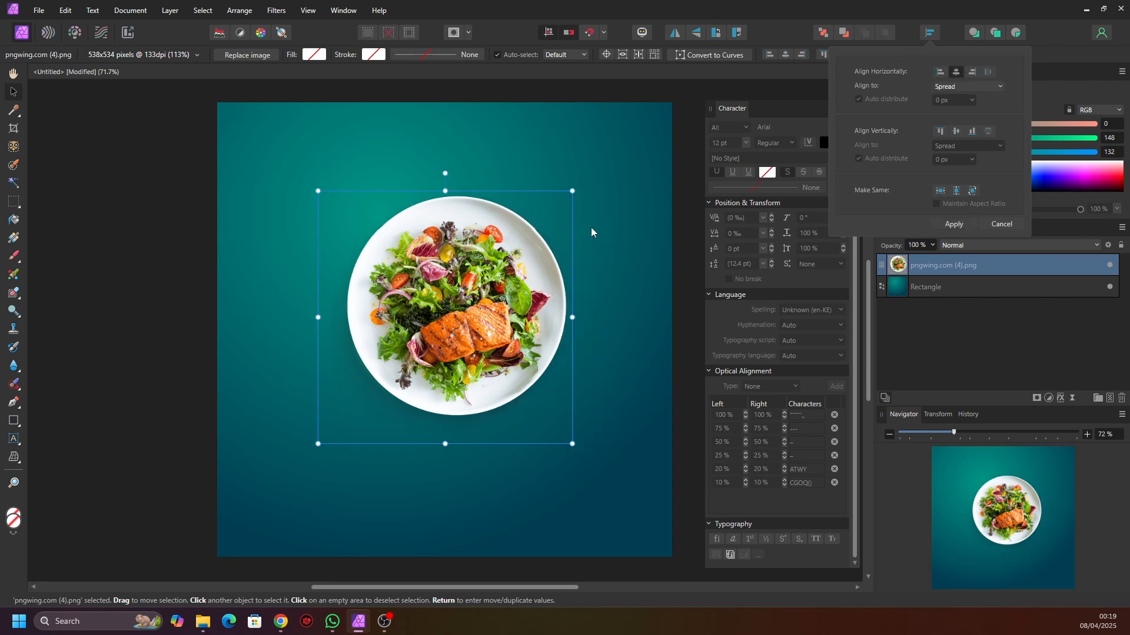
pyautogui.click(220, 212)
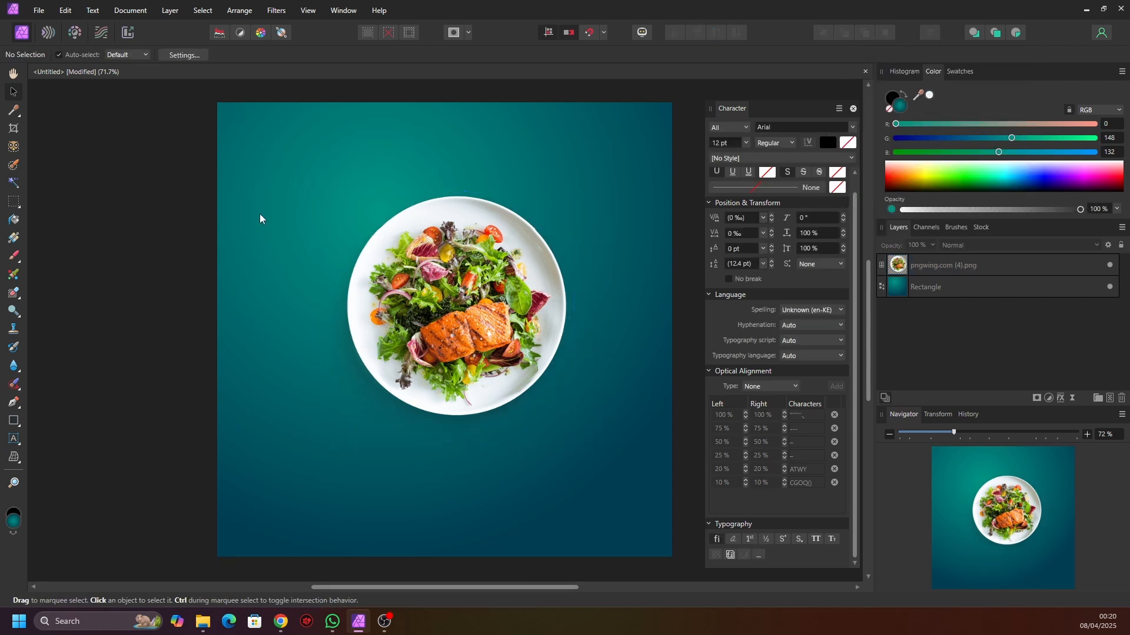
# - Scale the salad plate image down to about 106% and nudge it slightly left
pyautogui.click(434, 267)
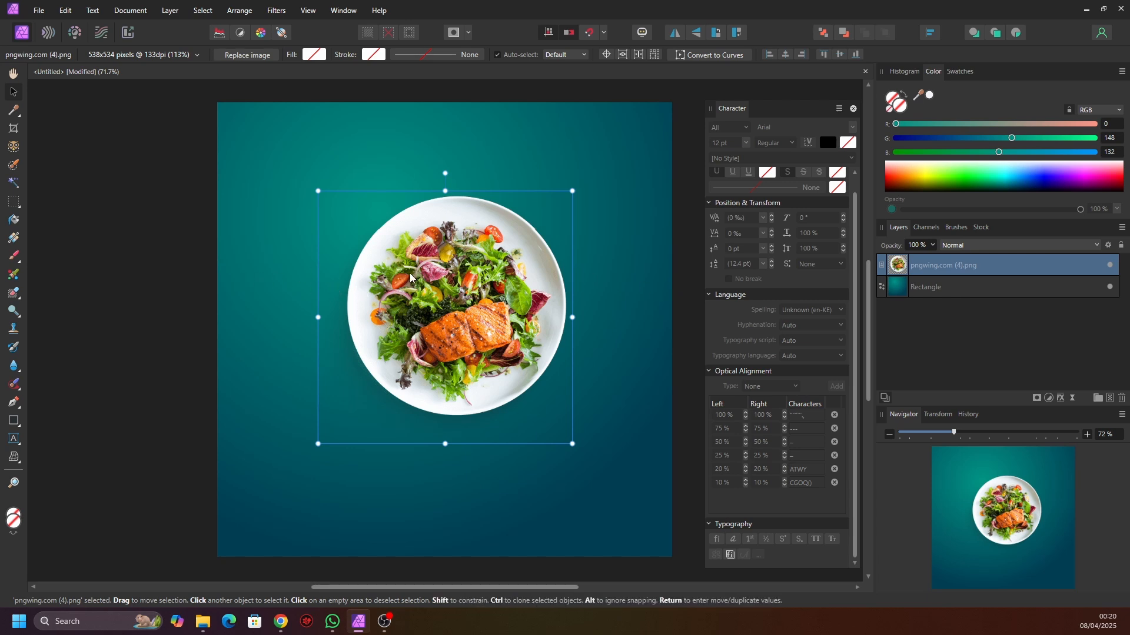
pyautogui.moveTo(572, 190); pyautogui.dragTo(558, 206)
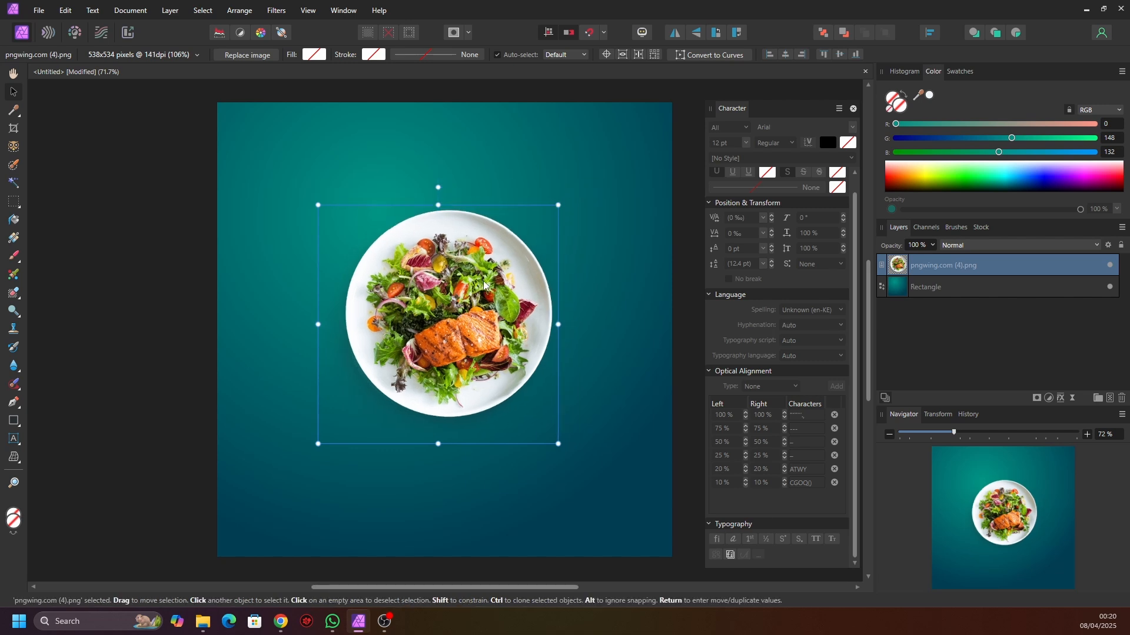
pyautogui.press('Left')
pyautogui.press('Left')
pyautogui.press('Left')
pyautogui.press('Left')
pyautogui.press('Left')
pyautogui.press('Left')
pyautogui.press('Left')
pyautogui.press('Left')
pyautogui.press('Left')
pyautogui.press('Left')
pyautogui.press('Left')
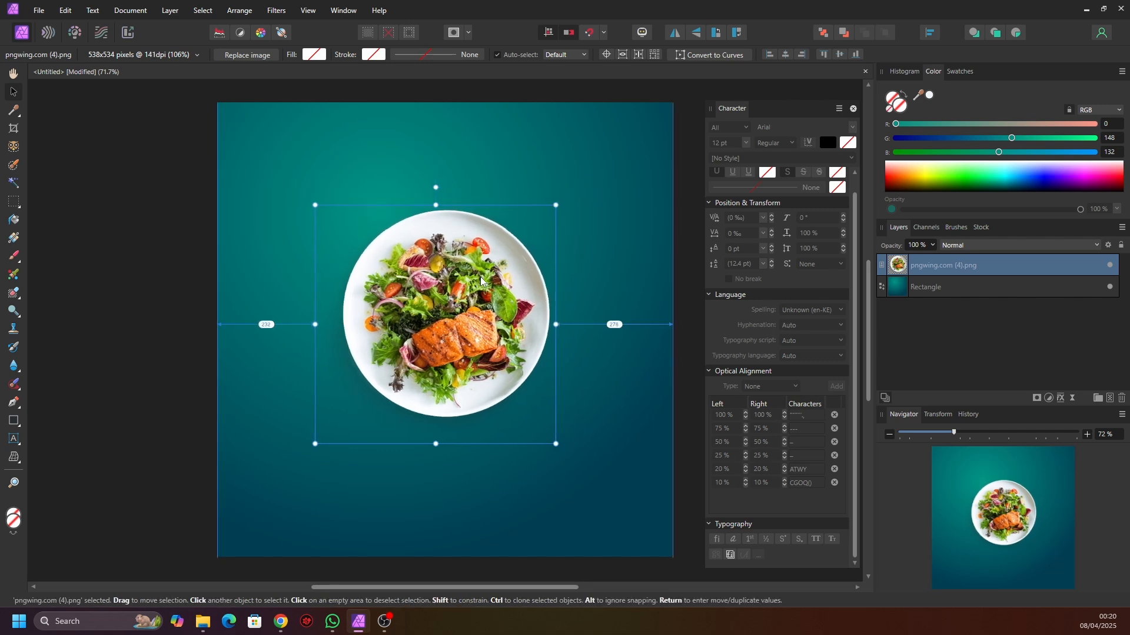
pyautogui.press('Left')
pyautogui.press('Left')
pyautogui.press('Left')
pyautogui.press('Left')
pyautogui.press('Left')
pyautogui.press('Left')
pyautogui.press('Left')
pyautogui.press('Left')
pyautogui.press('Left')
pyautogui.press('Left')
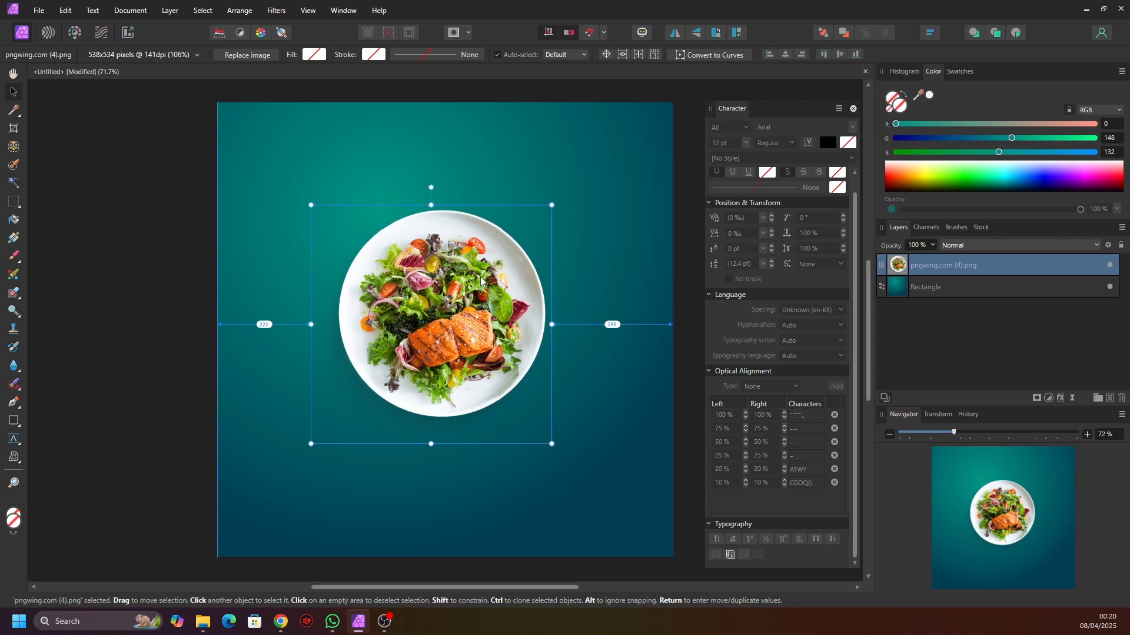
# - Nudge the salad plate image slightly further left and deselect it
pyautogui.press('Left')
pyautogui.press('Left')
pyautogui.press('Left')
pyautogui.press('Left')
pyautogui.press('Left')
pyautogui.press('Left')
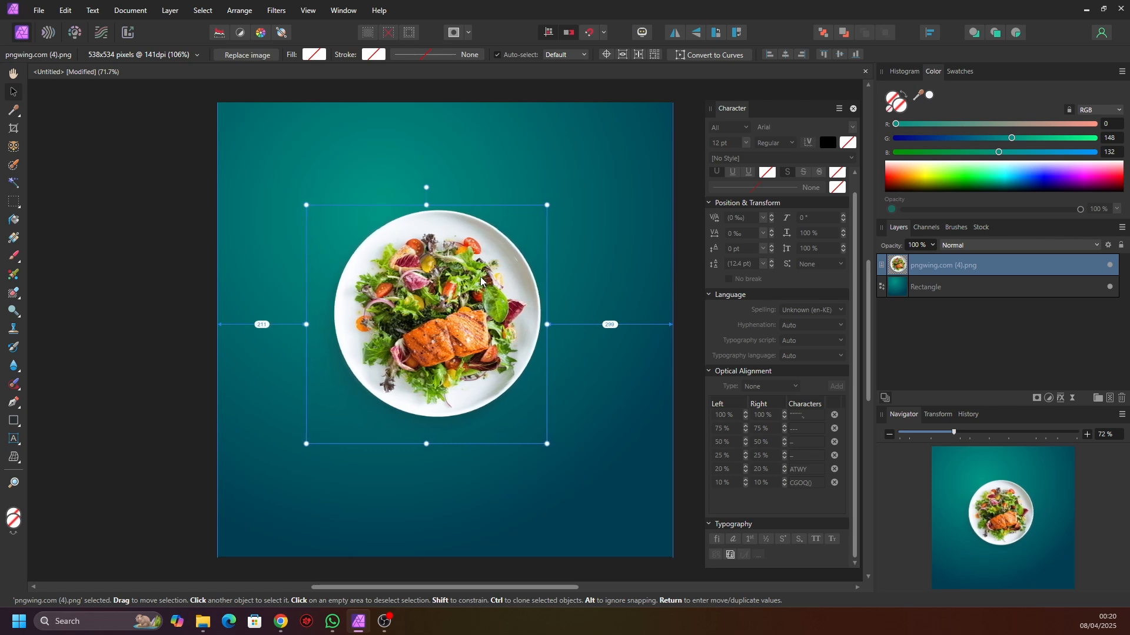
pyautogui.hotkey('ctrl', 'd')
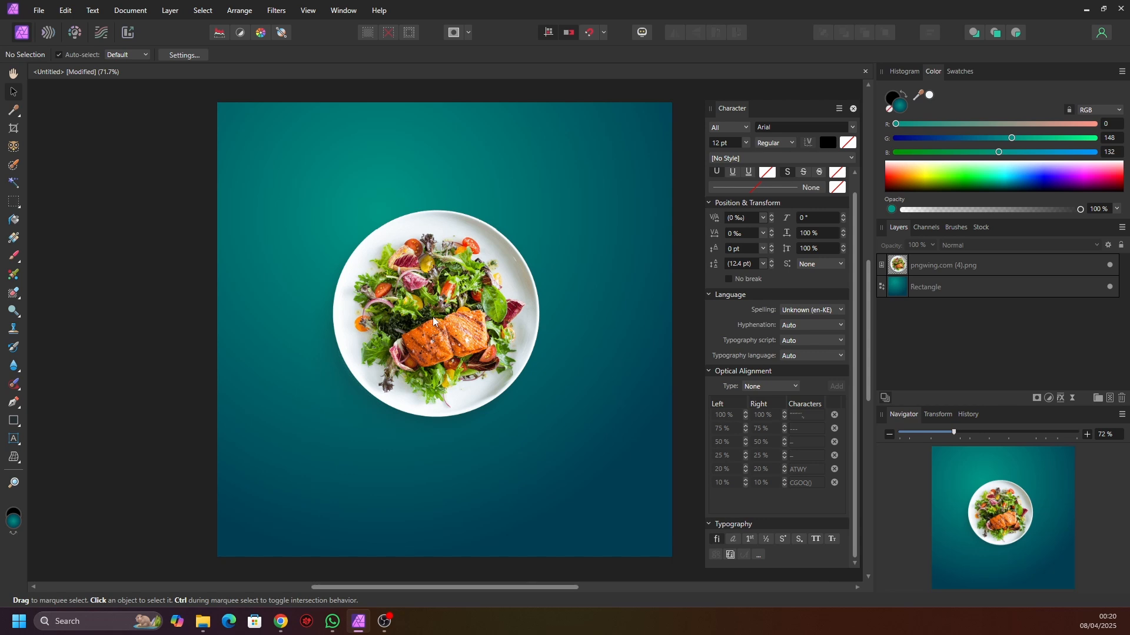
# - Remove the salmon pieces from the salad plate image with the Inpainting Brush Tool at 64 px width
pyautogui.click(14, 384)
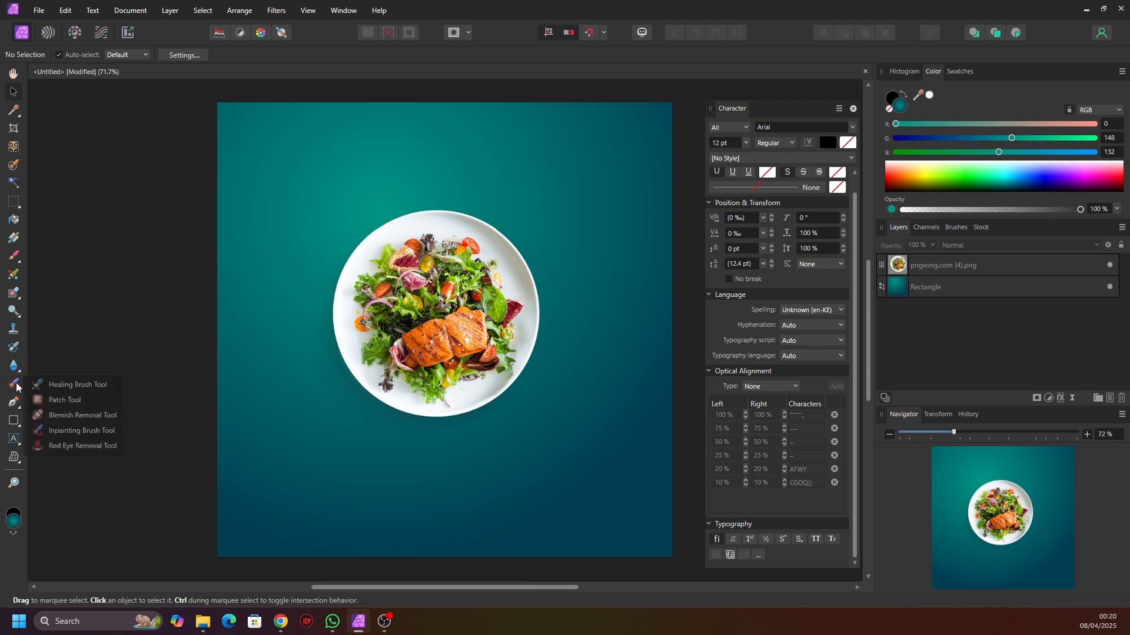
pyautogui.click(76, 431)
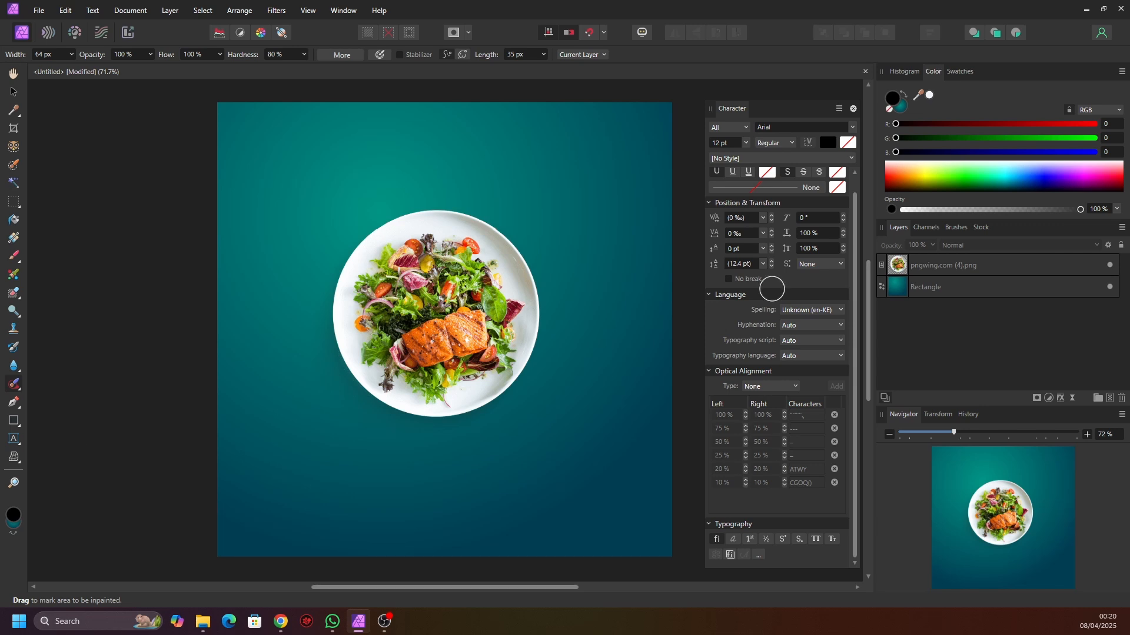
pyautogui.click(921, 266)
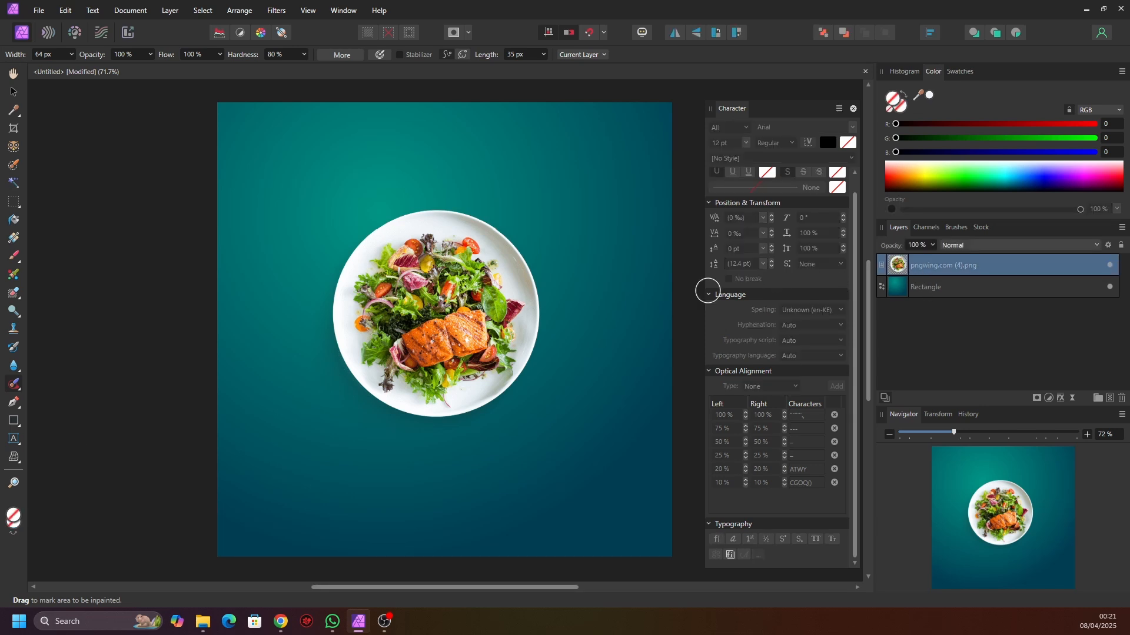
pyautogui.moveTo(406, 344)
pyautogui.mouseDown()
pyautogui.moveTo(462, 321)
pyautogui.moveTo(479, 323)
pyautogui.moveTo(474, 345)
pyautogui.mouseUp()
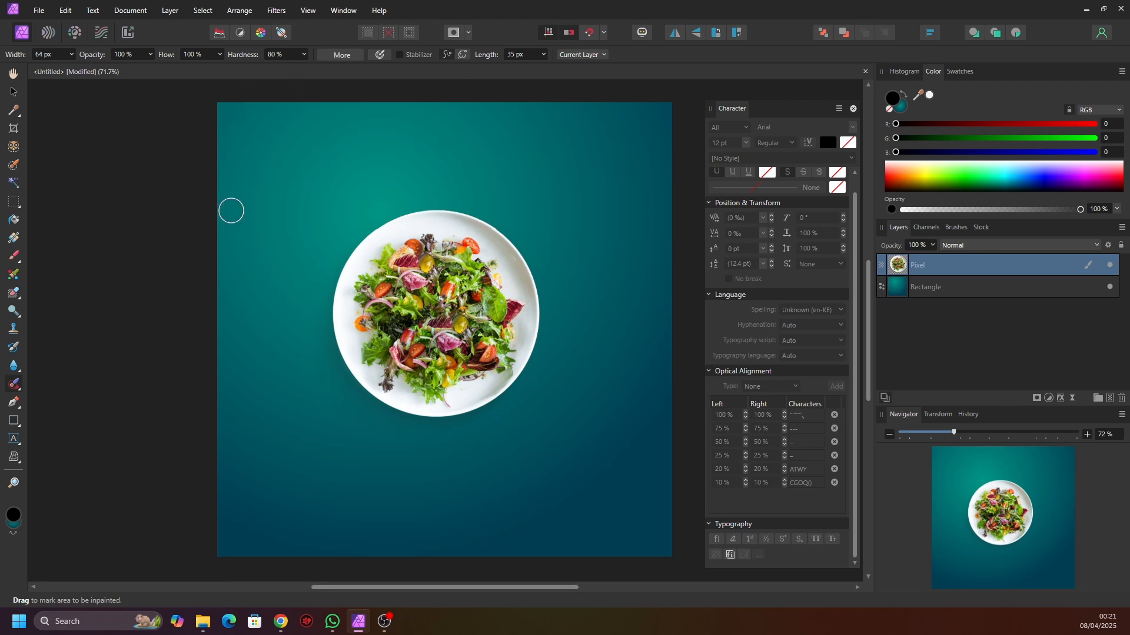
# - Add the artistic text "FRESH" above the plate at about 72.4 pt
pyautogui.click(14, 440)
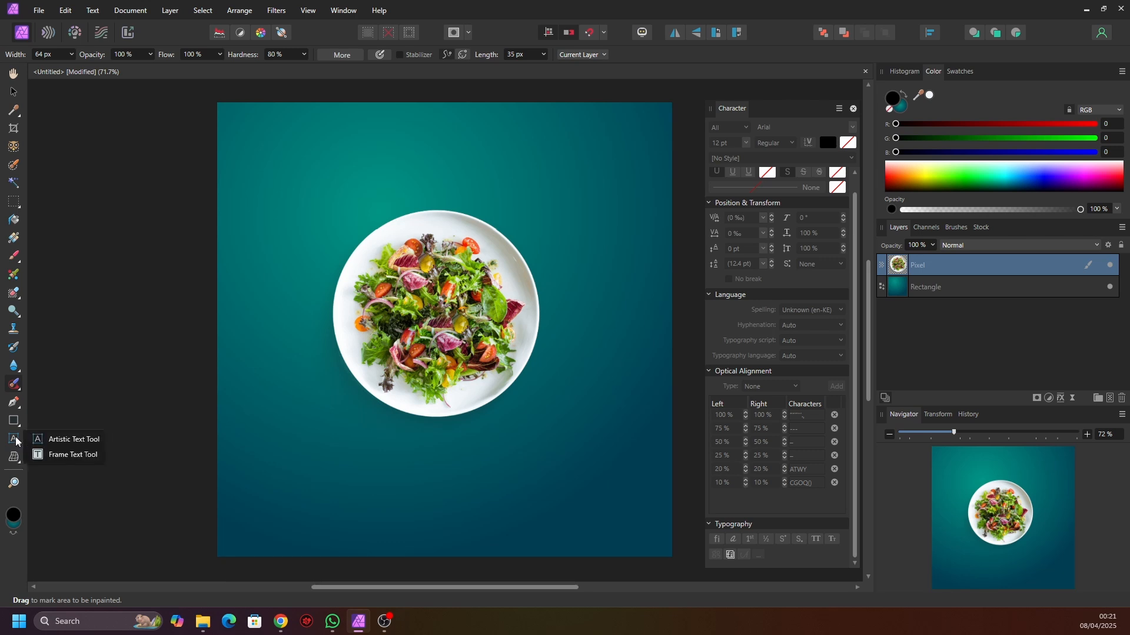
pyautogui.click(65, 440)
pyautogui.moveTo(353, 124); pyautogui.dragTo(400, 170)
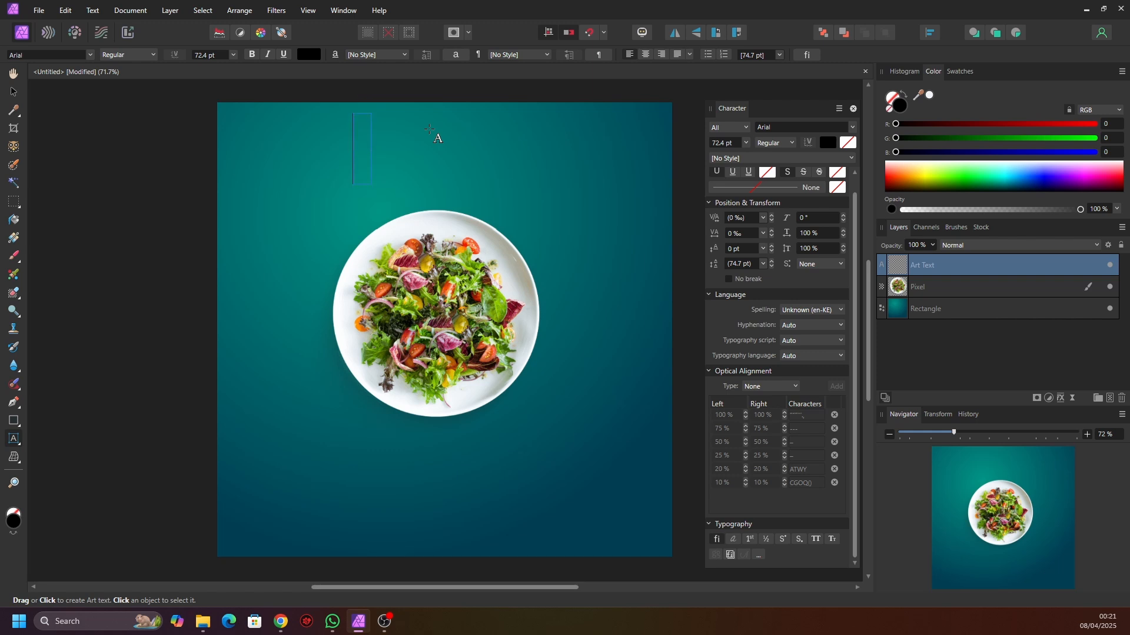
pyautogui.write('FRESH')
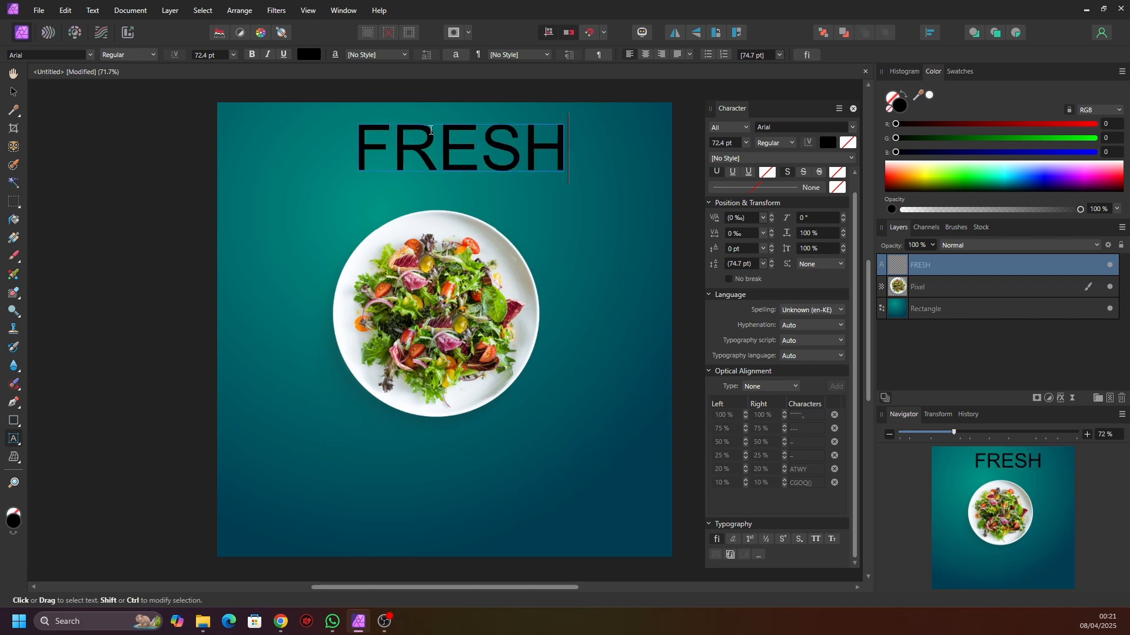
pyautogui.press('Escape')
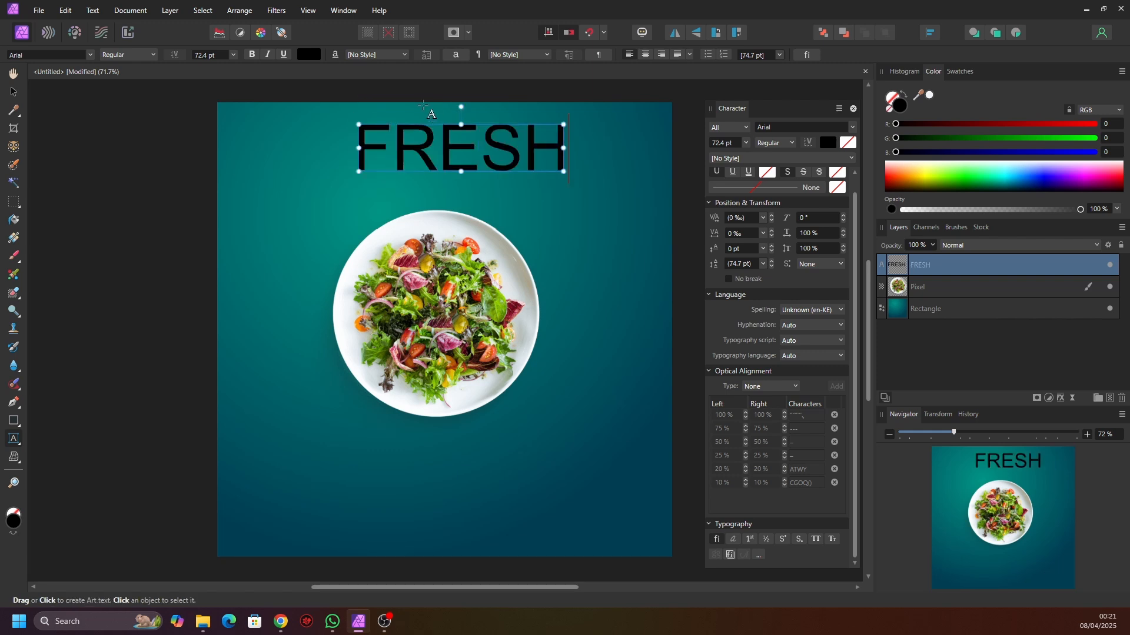
# - Centre the FRESH text horizontally on the canvas
pyautogui.click(13, 92)
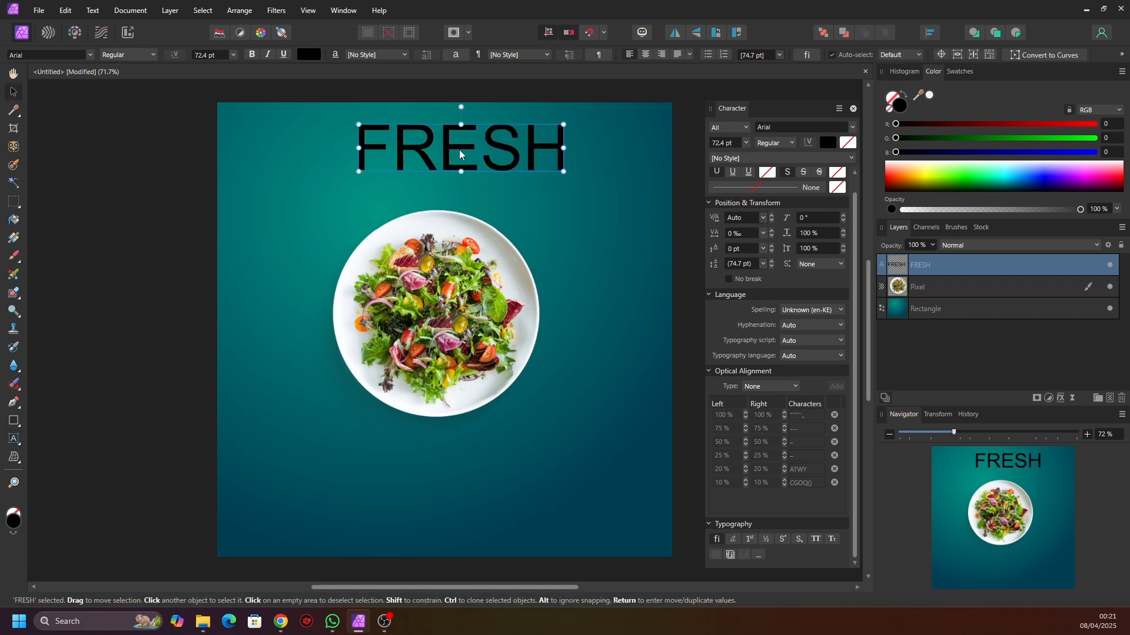
pyautogui.click(930, 33)
pyautogui.click(956, 71)
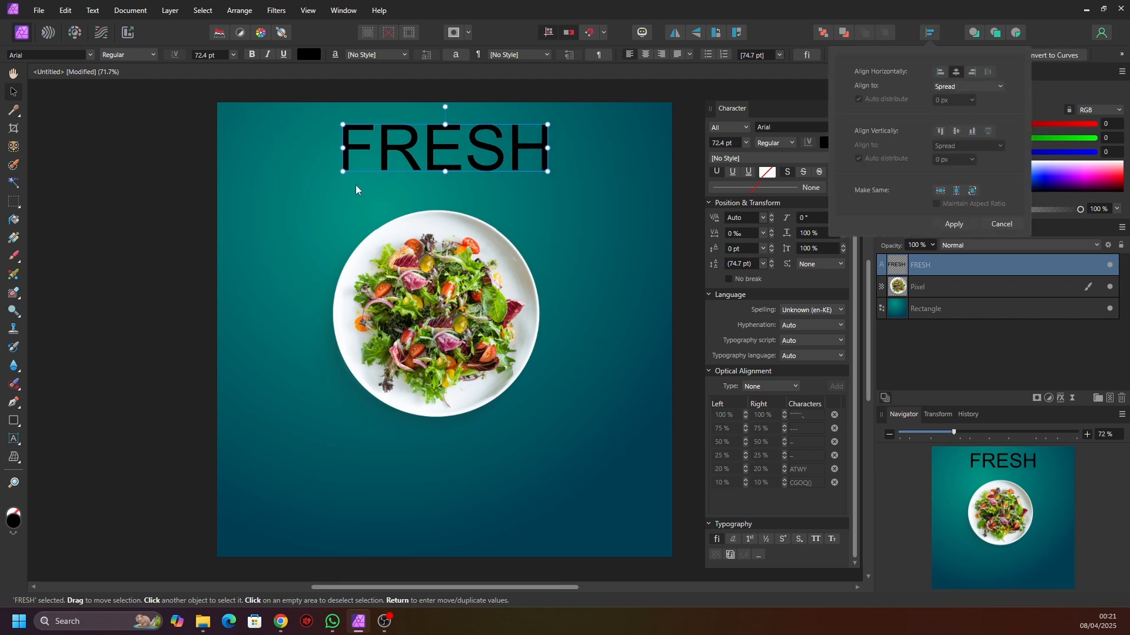
# - Change the font of the FRESH text to Eras Bold ITC
pyautogui.click(82, 56)
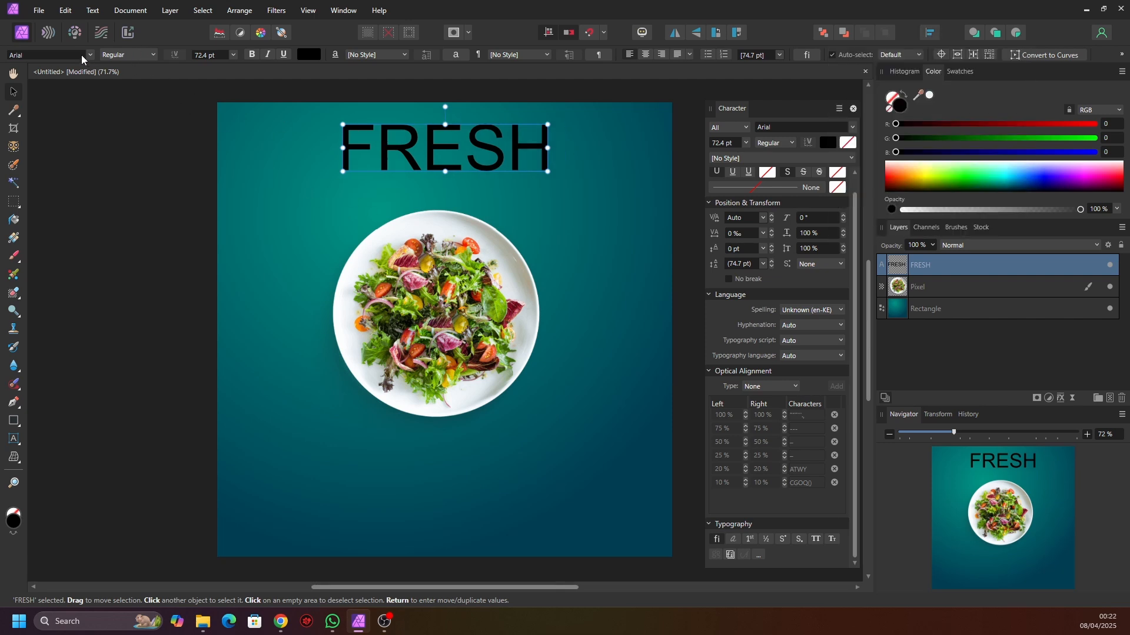
pyautogui.click(90, 55)
pyautogui.scroll(-1, 199, 263)
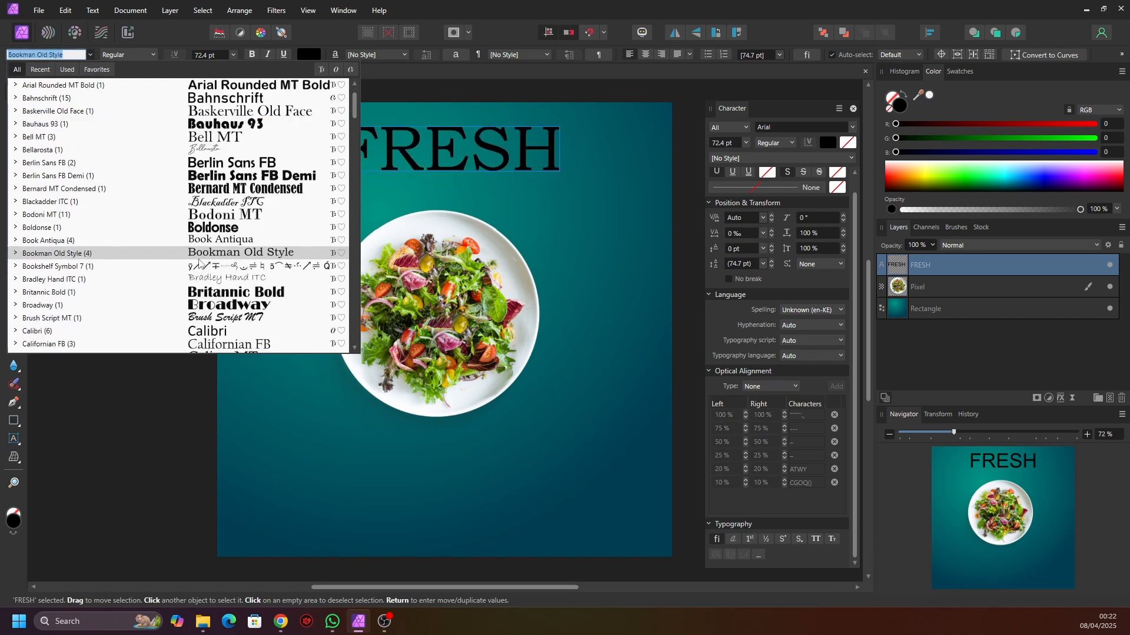
pyautogui.scroll(-7, 200, 263)
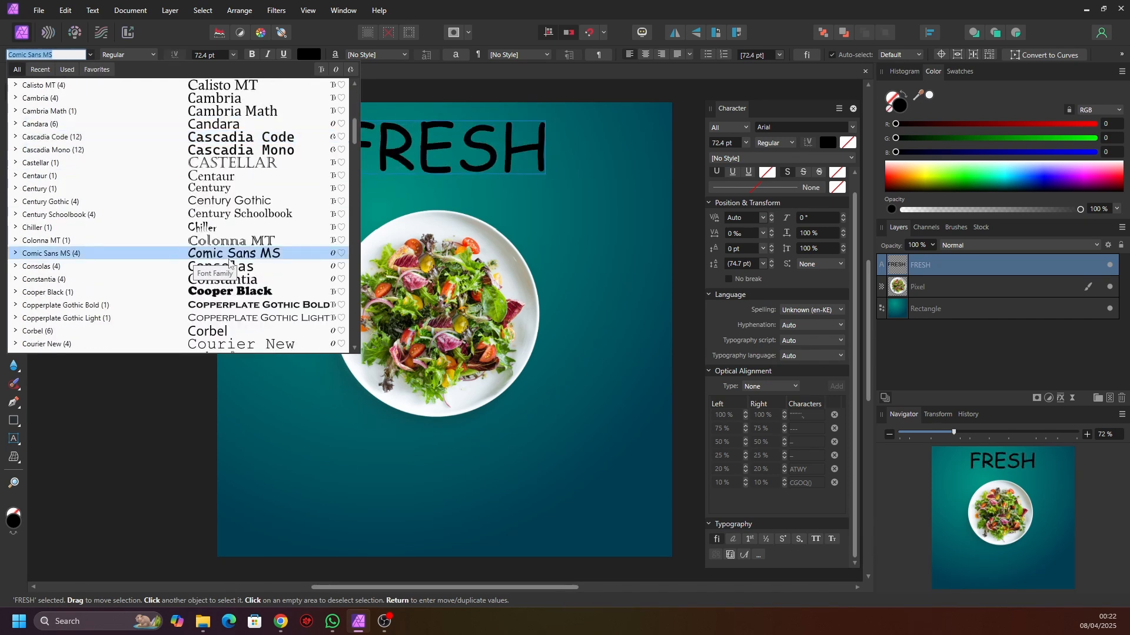
pyautogui.scroll(-3, 235, 277)
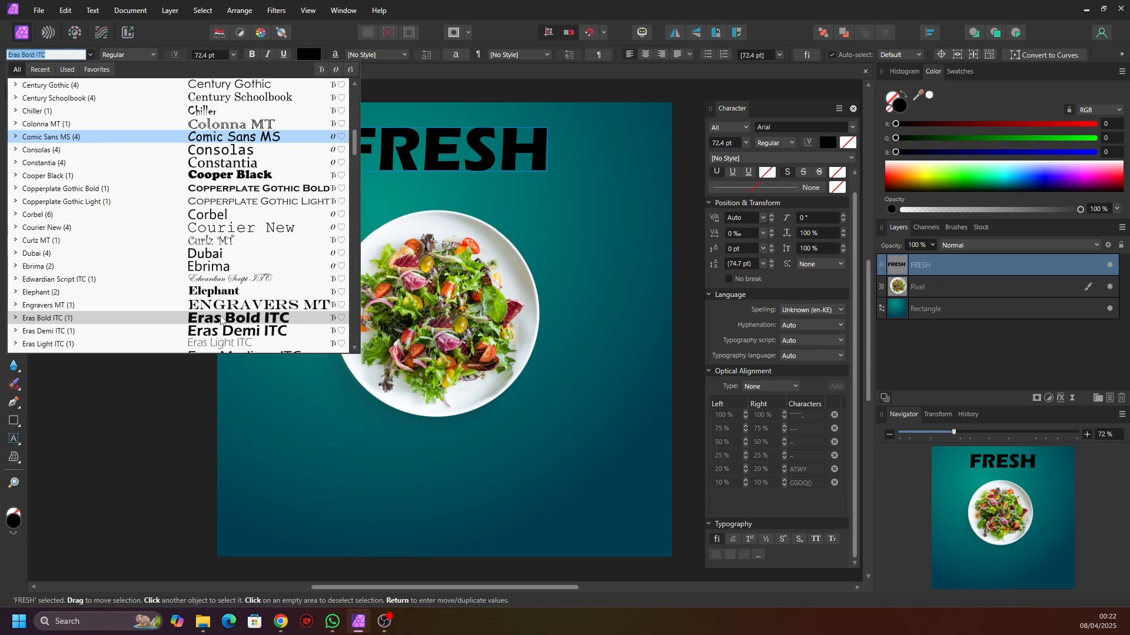
pyautogui.click(220, 319)
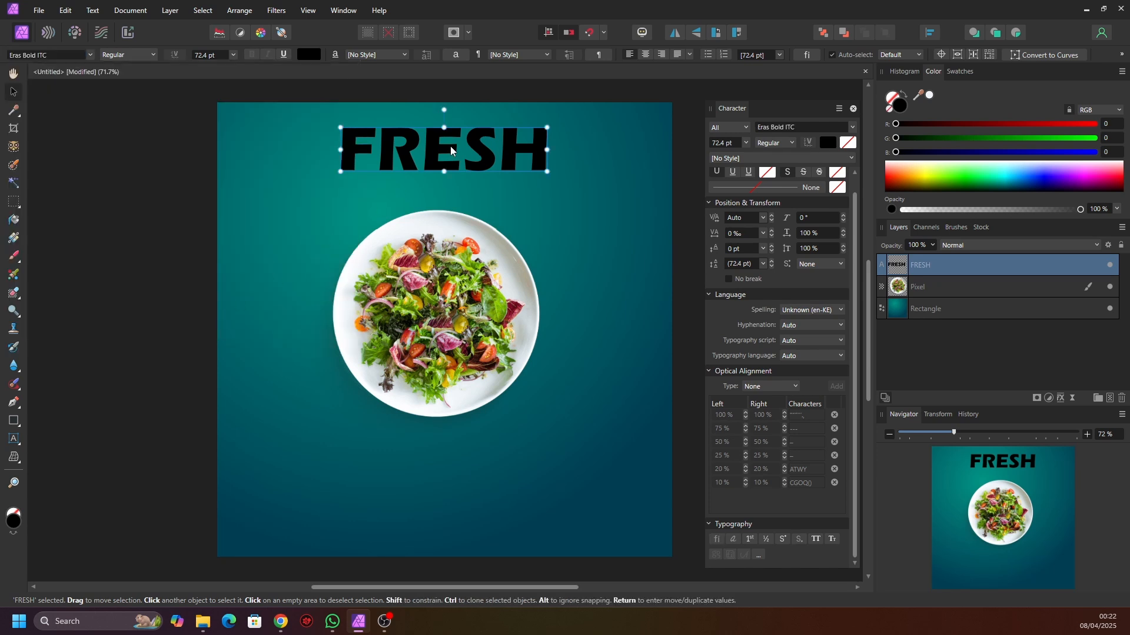
# - Shift the FRESH heading slightly, then realign it to the canvas's horizontal centre
pyautogui.moveTo(481, 154); pyautogui.dragTo(476, 155)
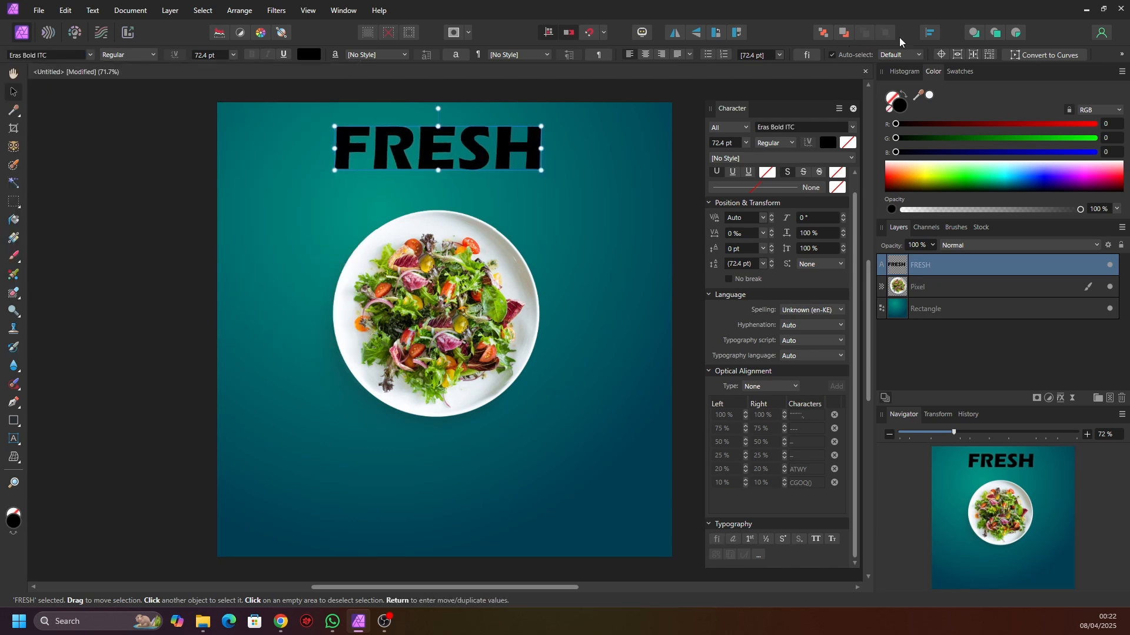
pyautogui.click(930, 32)
pyautogui.click(956, 71)
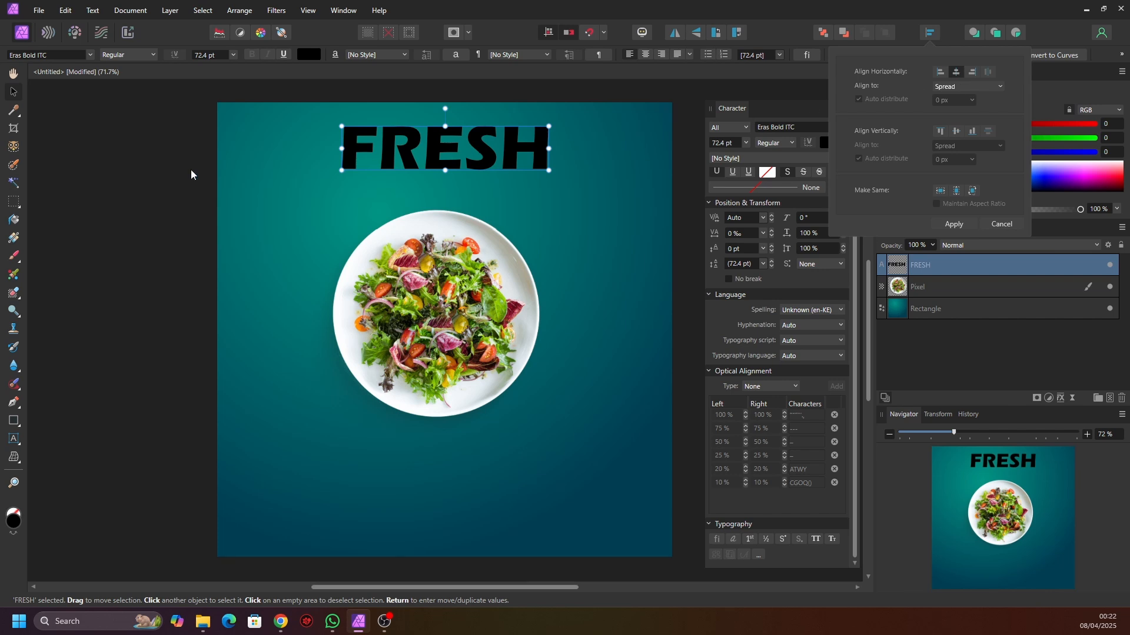
pyautogui.click(134, 180)
# - Move the salad plate image down to leave room for a second heading line under FRESH
pyautogui.click(443, 151)
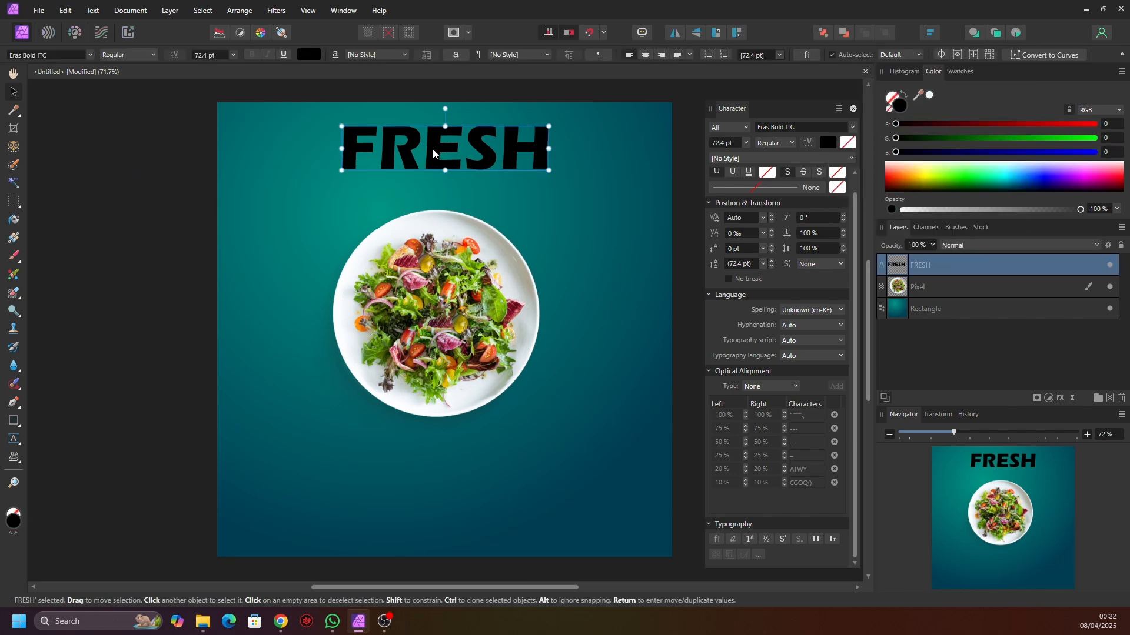
pyautogui.moveTo(448, 252); pyautogui.dragTo(442, 283)
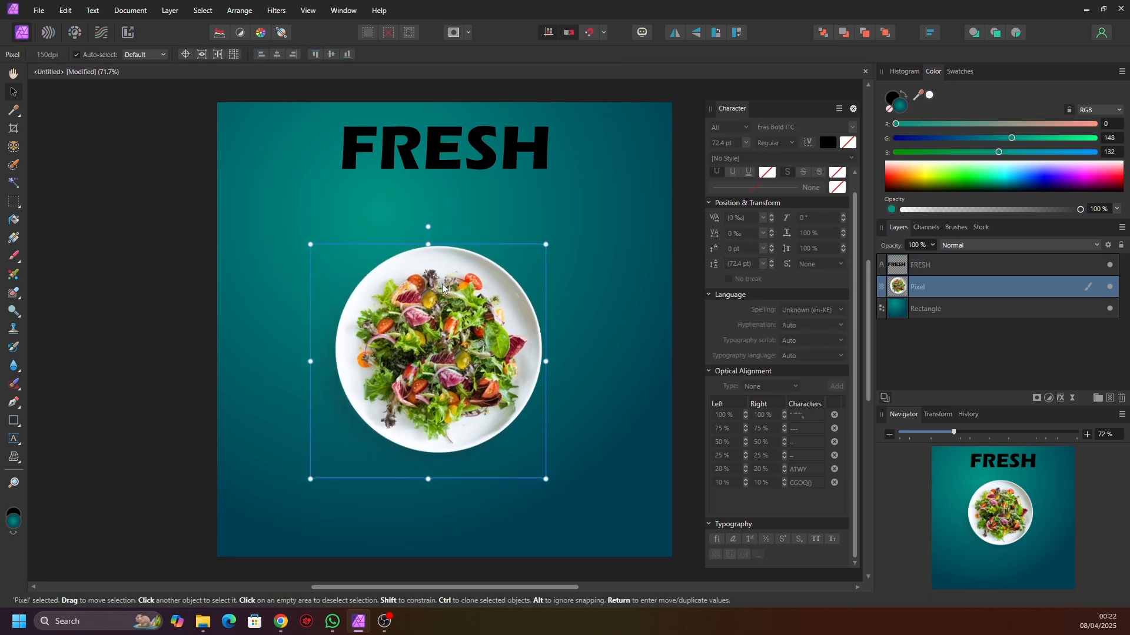
# - Duplicate the FRESH text directly below the original and change the copy's wording to "VEGETABLE"
pyautogui.click(449, 164)
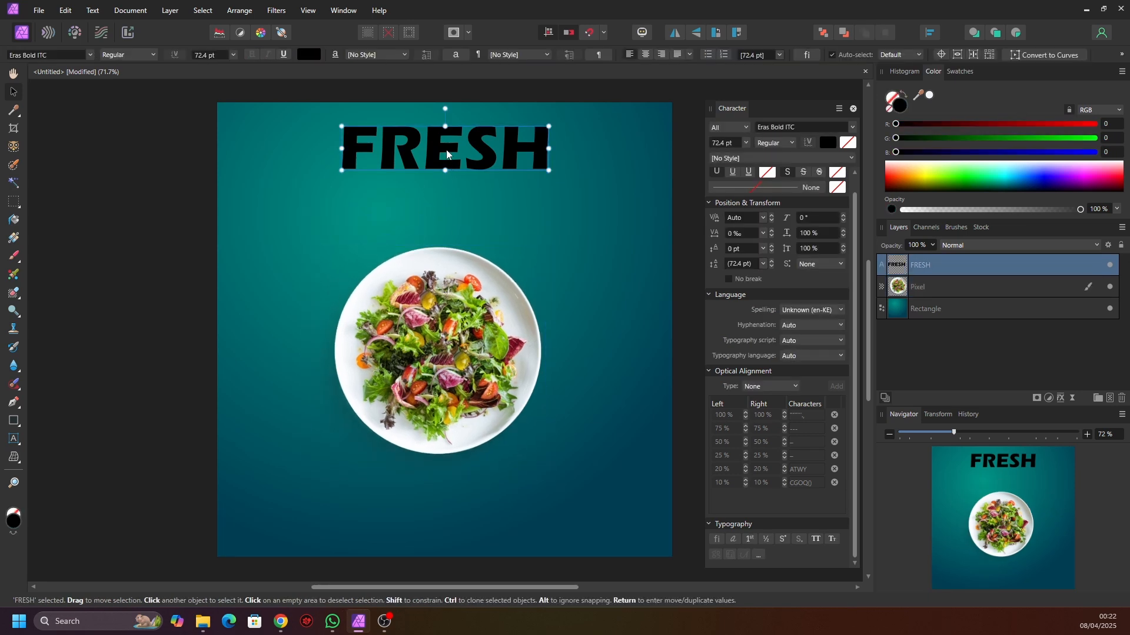
pyautogui.moveTo(445, 147); pyautogui.dragTo(441, 206)
pyautogui.doubleClick(442, 205)
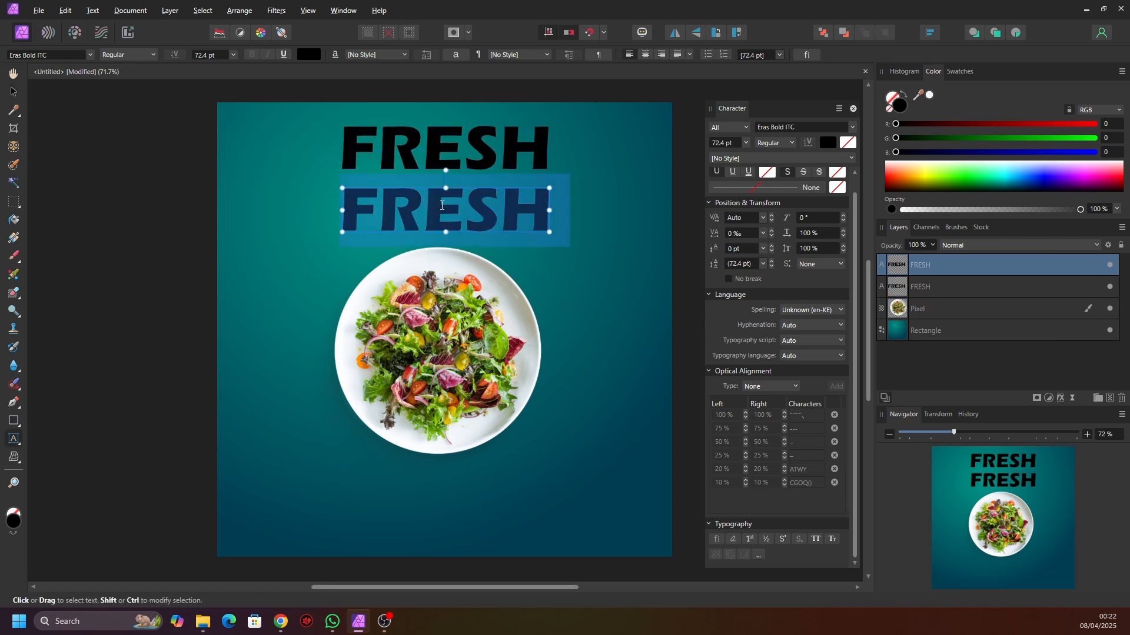
pyautogui.write('VEGE')
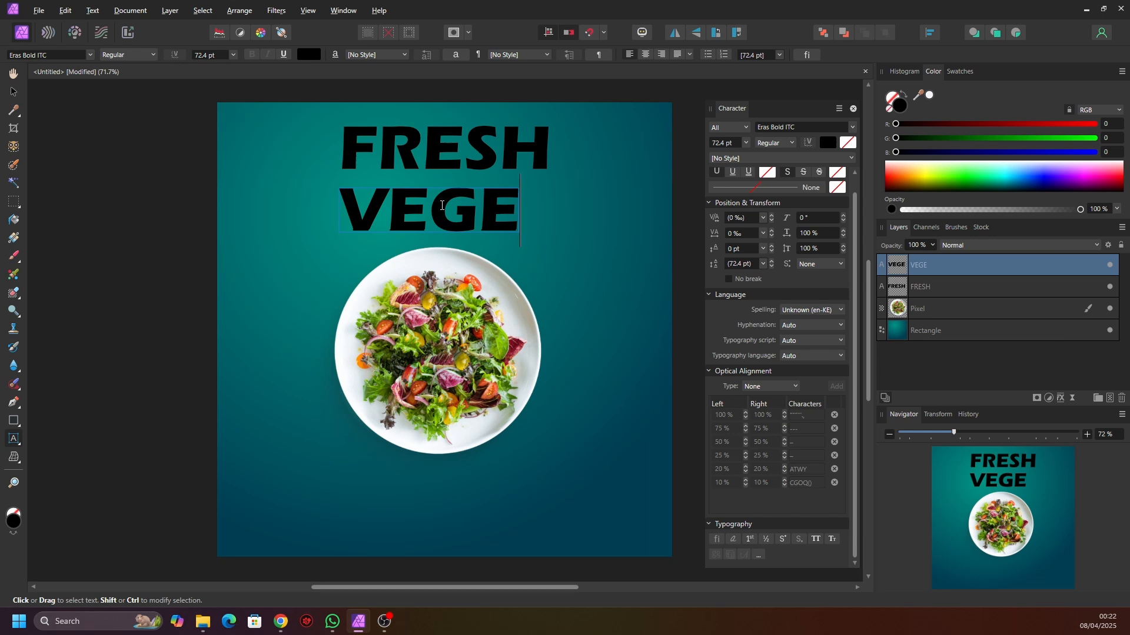
pyautogui.write('TABLE')
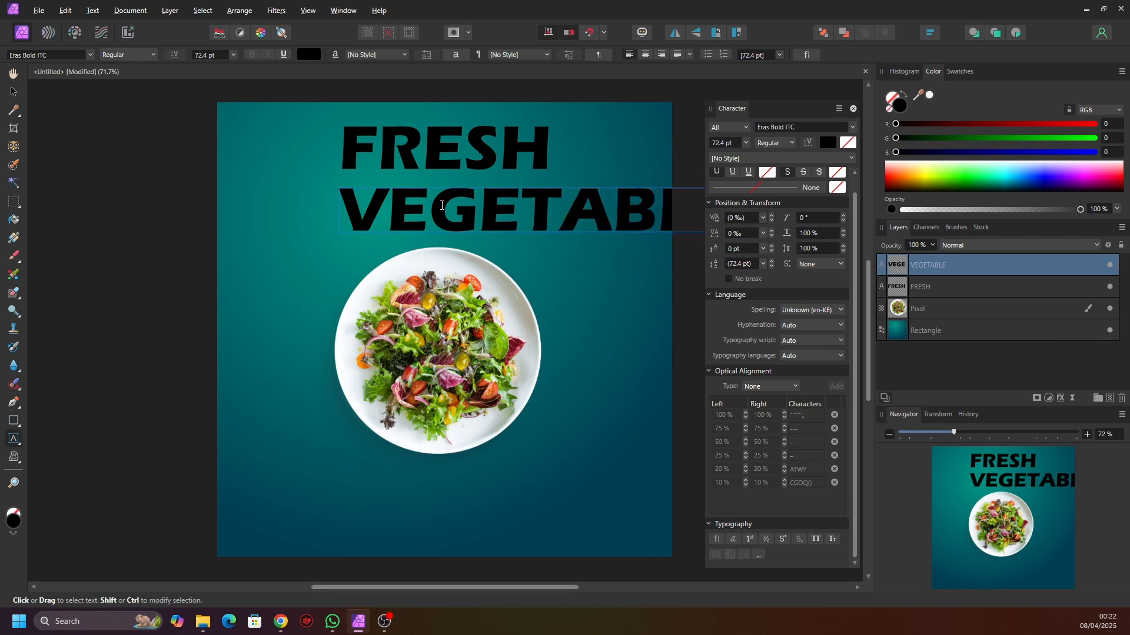
# - Scale the VEGETABLE text down to about 54.9 pt, place it beneath FRESH and deselect it
pyautogui.click(14, 92)
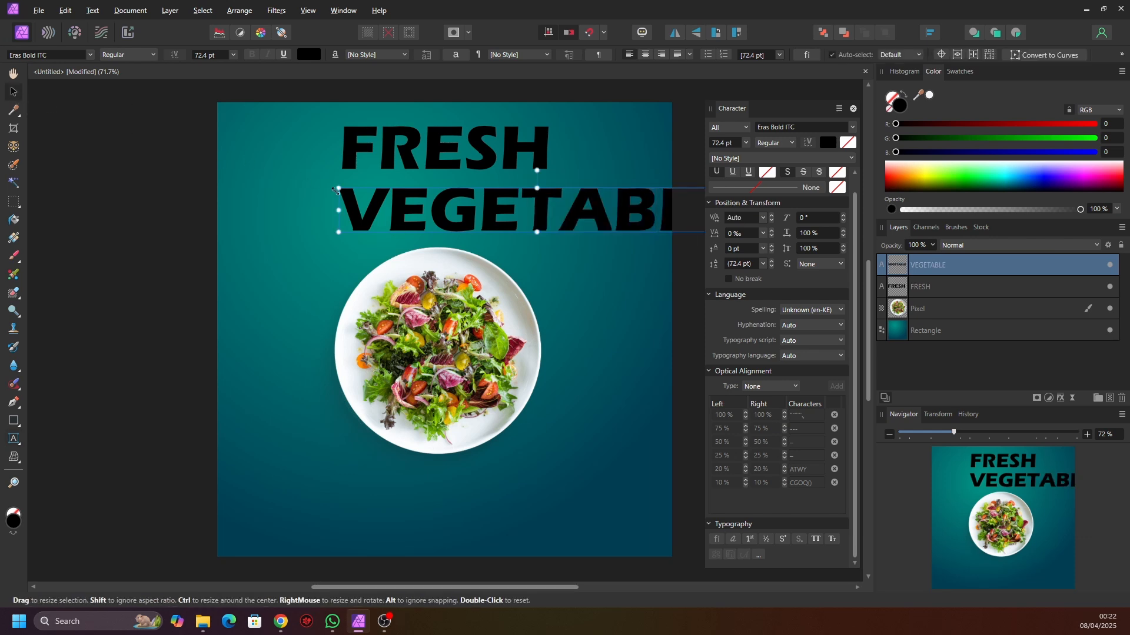
pyautogui.moveTo(336, 190); pyautogui.dragTo(431, 200)
pyautogui.moveTo(598, 215); pyautogui.dragTo(469, 204)
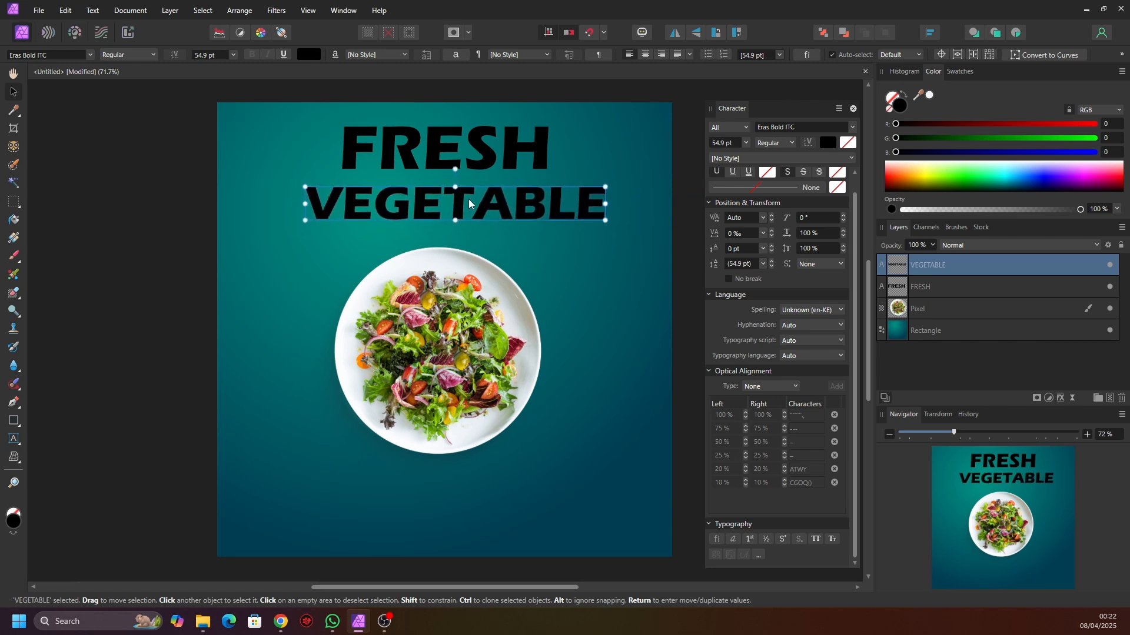
pyautogui.click(179, 203)
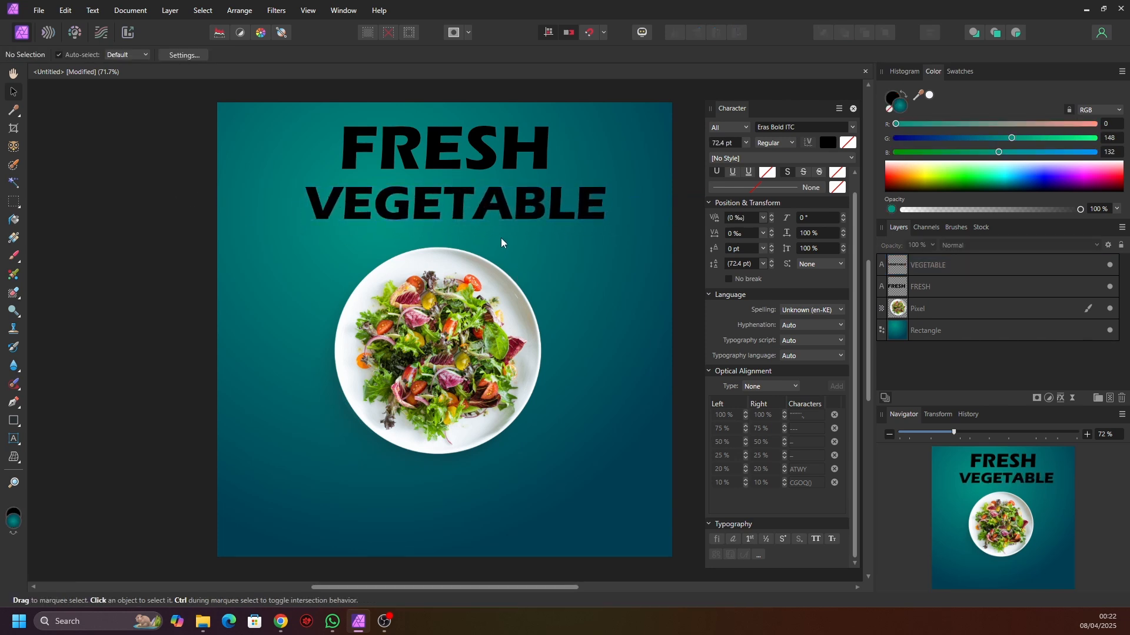
# - Centre the VEGETABLE text horizontally on the canvas and deselect it
pyautogui.click(494, 220)
pyautogui.click(930, 32)
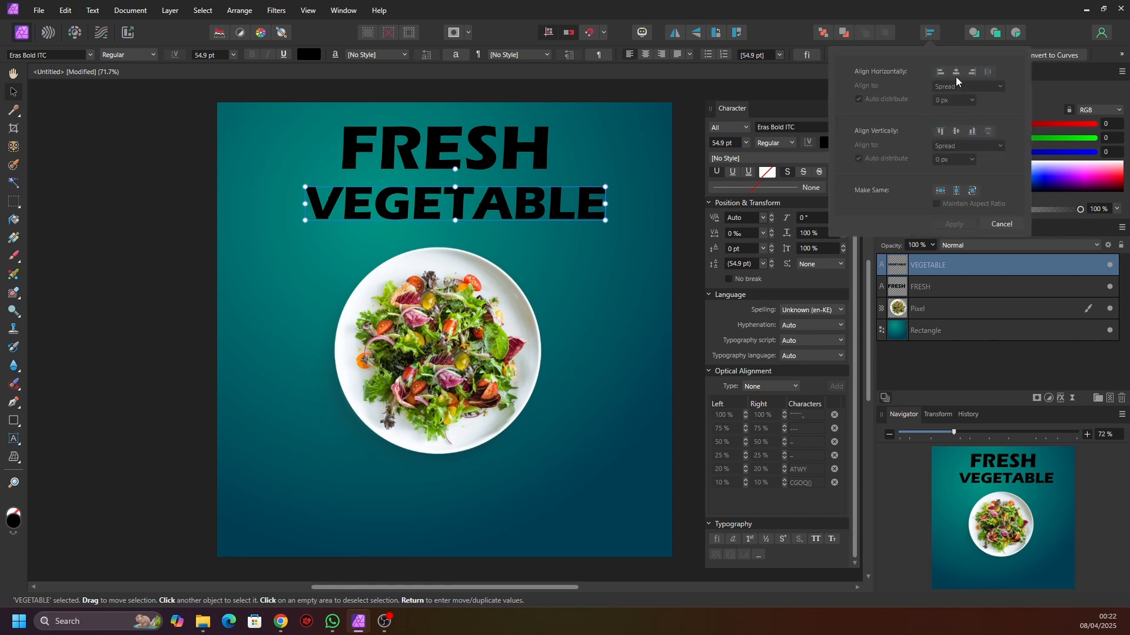
pyautogui.click(956, 72)
pyautogui.click(133, 178)
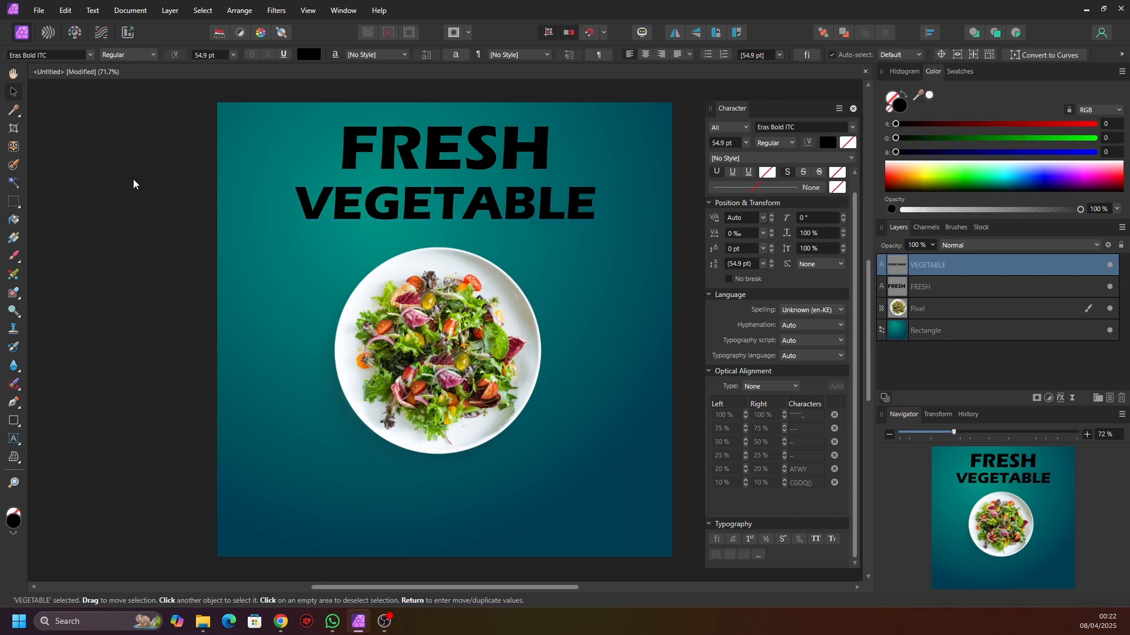
pyautogui.click(133, 179)
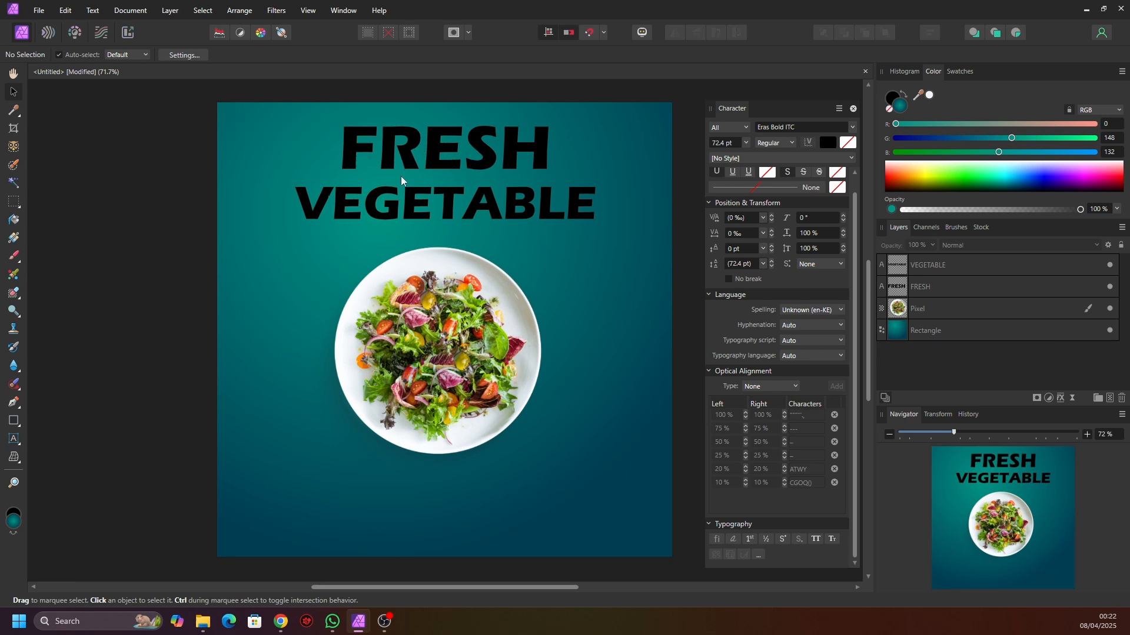
# - Add the artistic text "Delicious" across the upper part of the plate at about 112.5 pt
pyautogui.click(14, 439)
pyautogui.moveTo(266, 255); pyautogui.dragTo(354, 312)
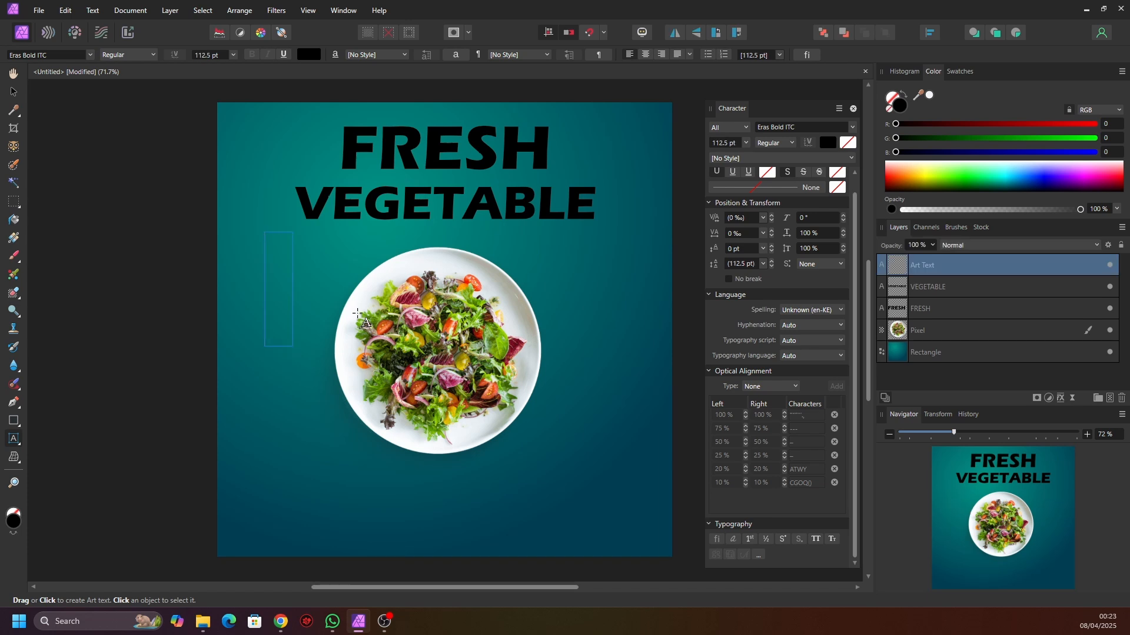
pyautogui.write('De')
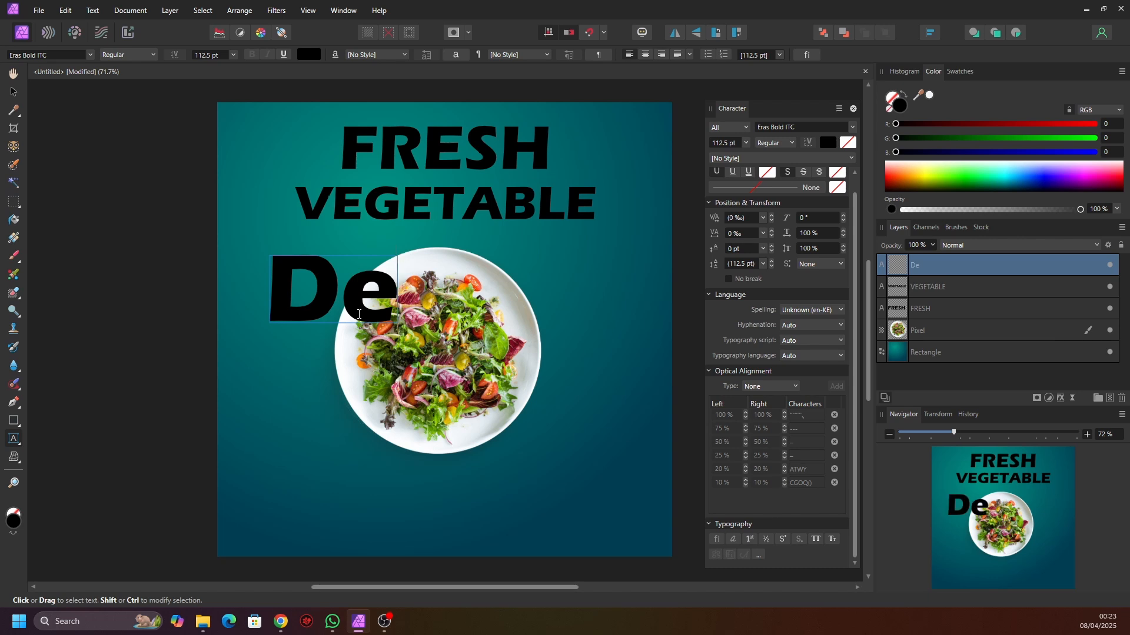
pyautogui.write('licious')
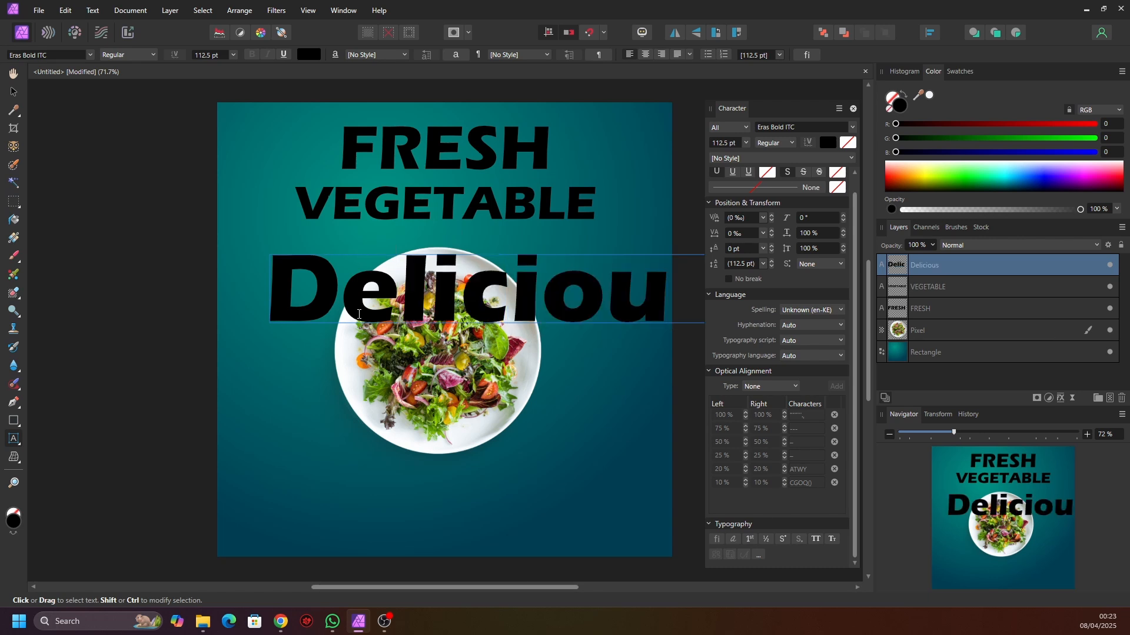
pyautogui.press('Escape')
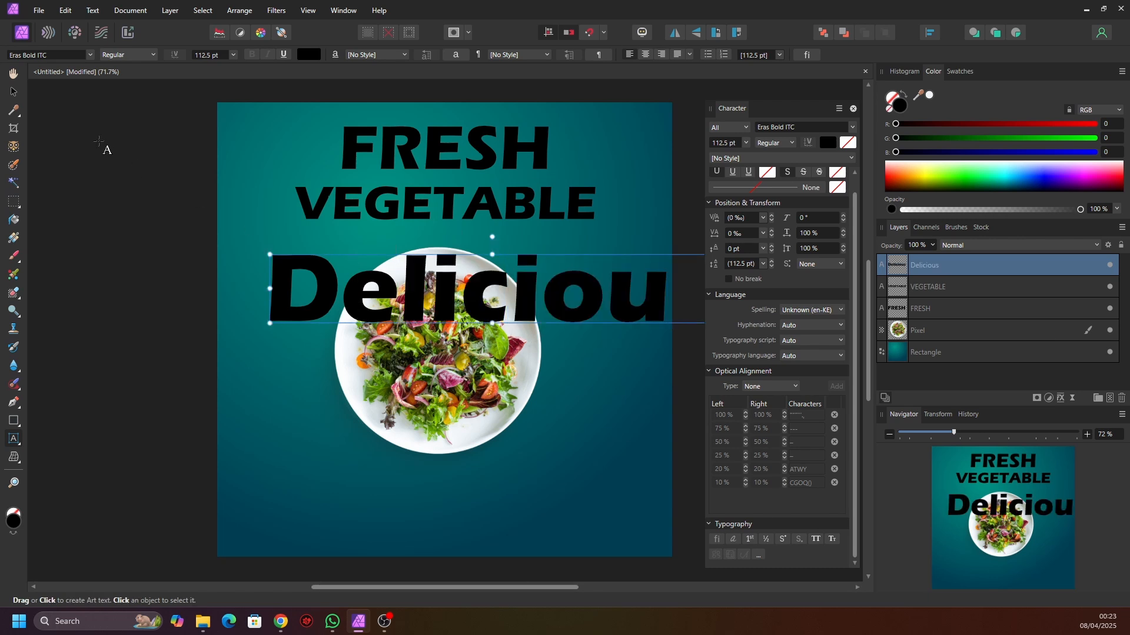
# - Scale the Delicious text down to about 61.6 pt and place it between FRESH and VEGETABLE
pyautogui.click(14, 92)
pyautogui.moveTo(274, 265); pyautogui.dragTo(467, 287)
pyautogui.moveTo(615, 309); pyautogui.dragTo(477, 186)
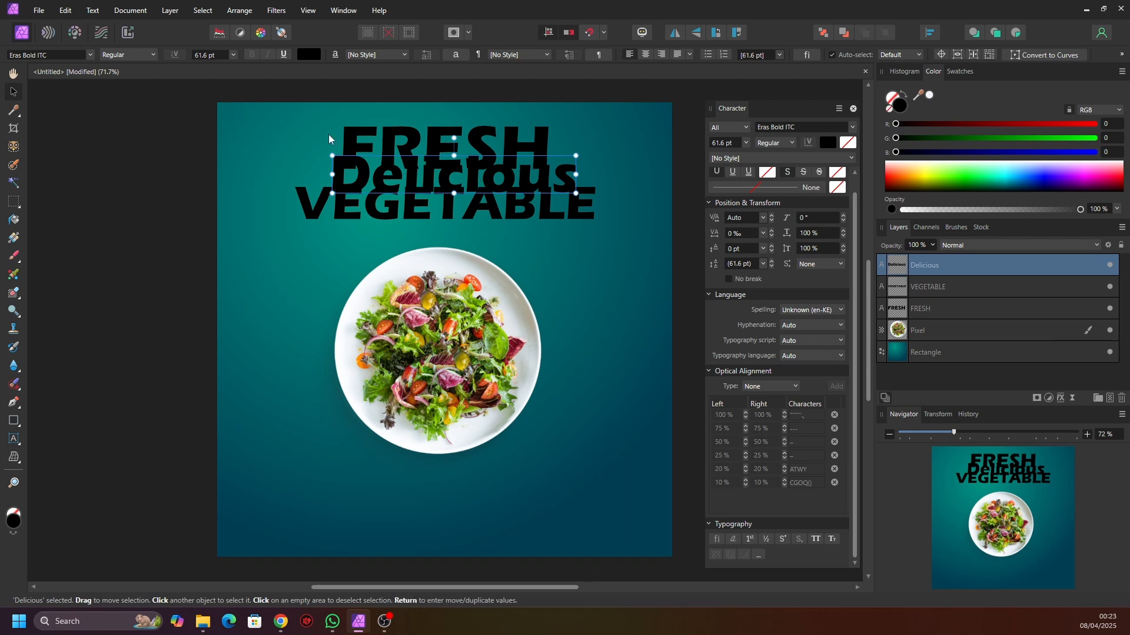
# - Change the Delicious text's font to Edwardian Script ITC, enlarge it to about 79 pt and centre it over the headings
pyautogui.click(81, 56)
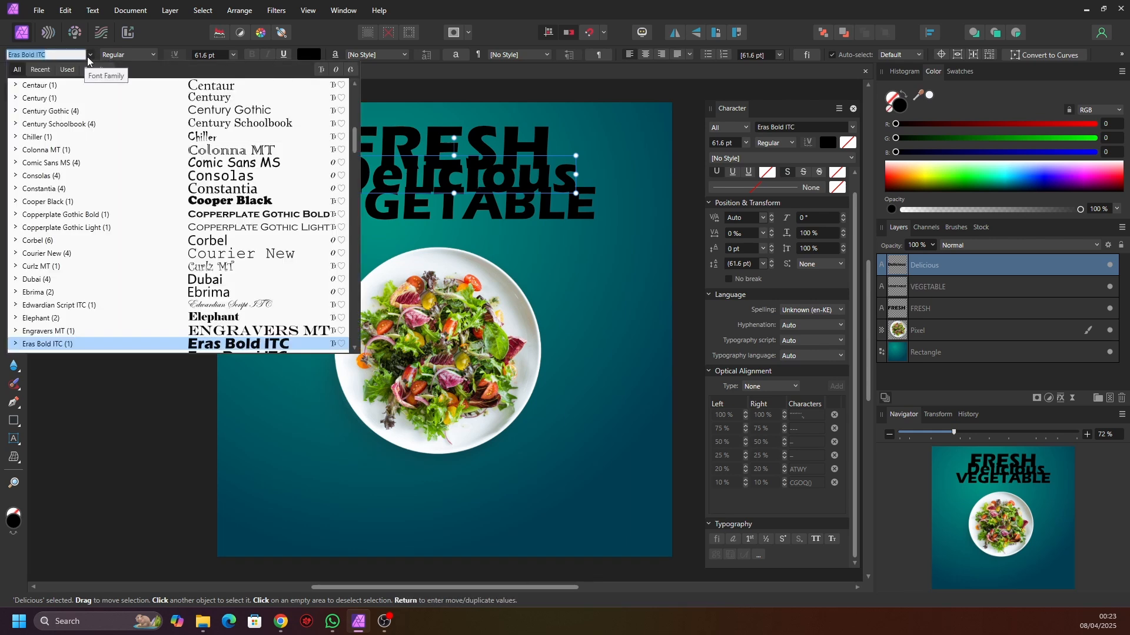
pyautogui.click(248, 306)
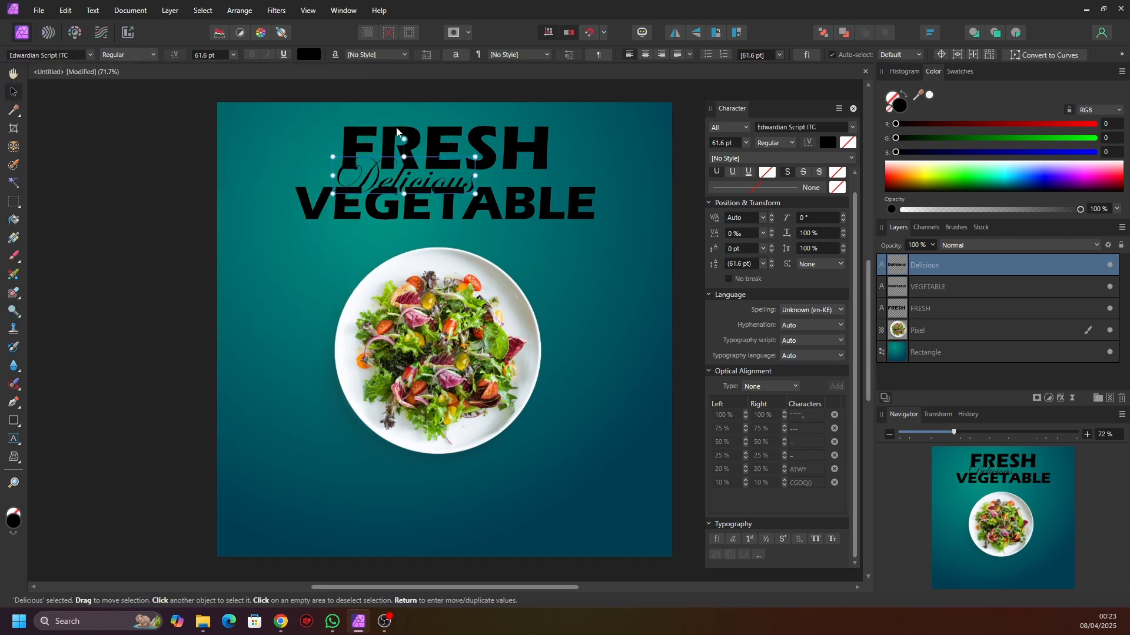
pyautogui.moveTo(479, 156); pyautogui.dragTo(517, 145)
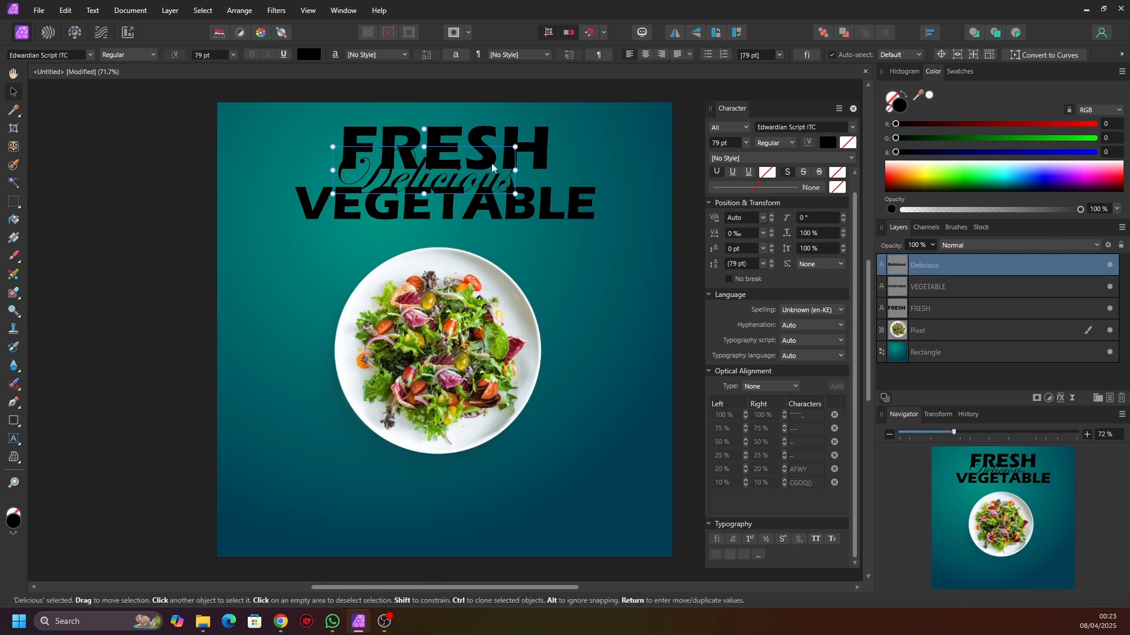
pyautogui.moveTo(483, 187); pyautogui.dragTo(493, 187)
# - Fill the Delicious text with white (RGB 255, 255, 255) and adjust its position slightly over the headings
pyautogui.click(309, 55)
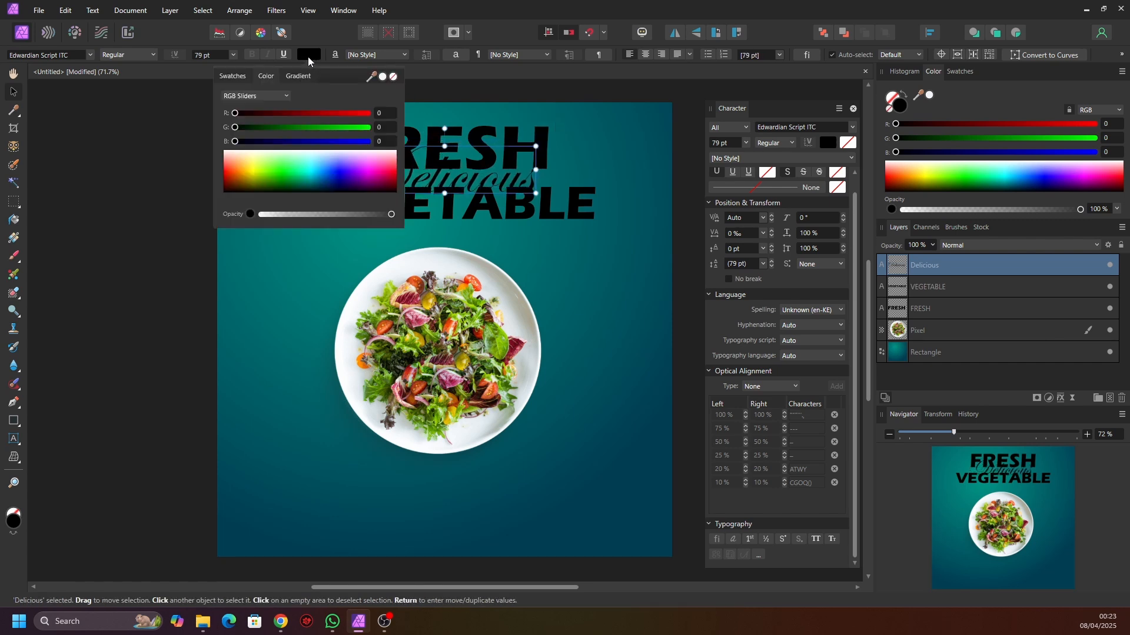
pyautogui.moveTo(262, 167); pyautogui.dragTo(260, 142)
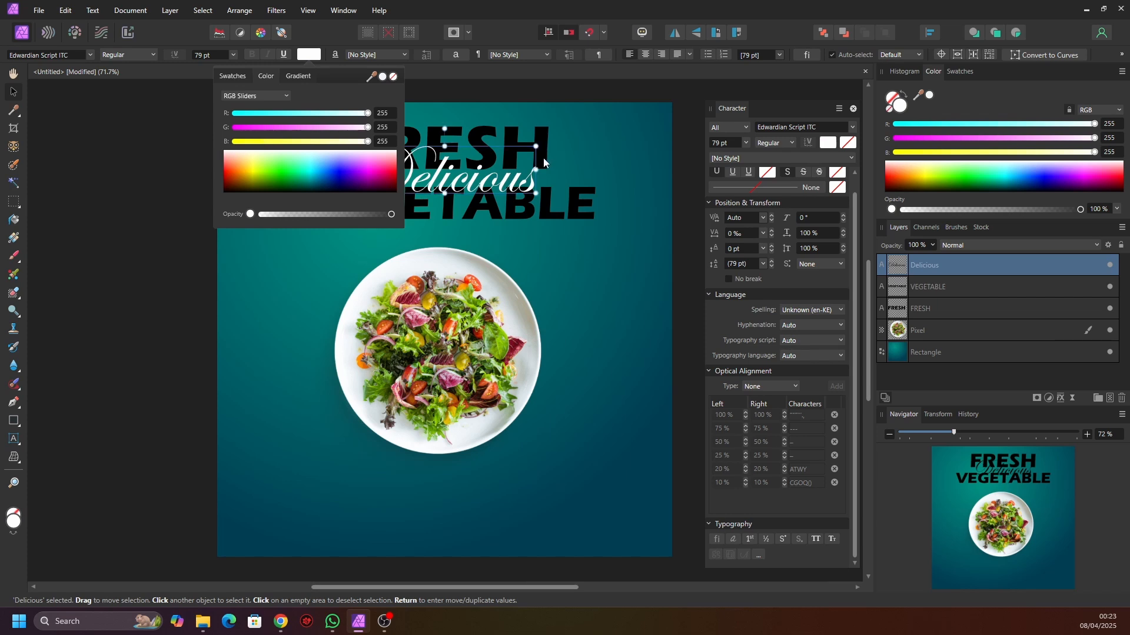
pyautogui.click(157, 136)
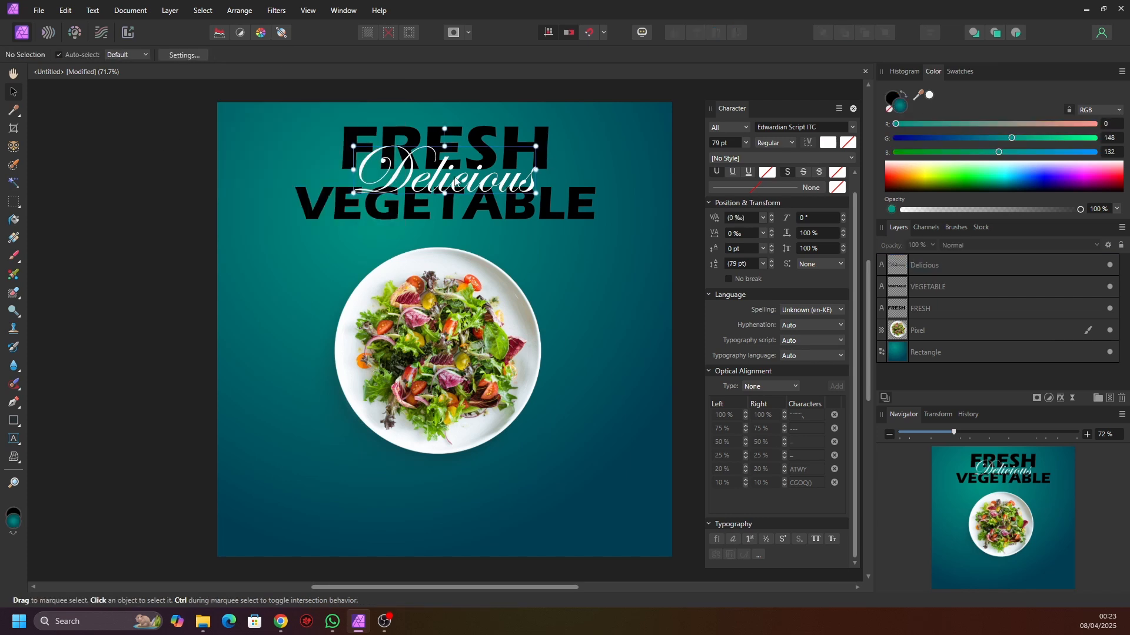
pyautogui.click(455, 189)
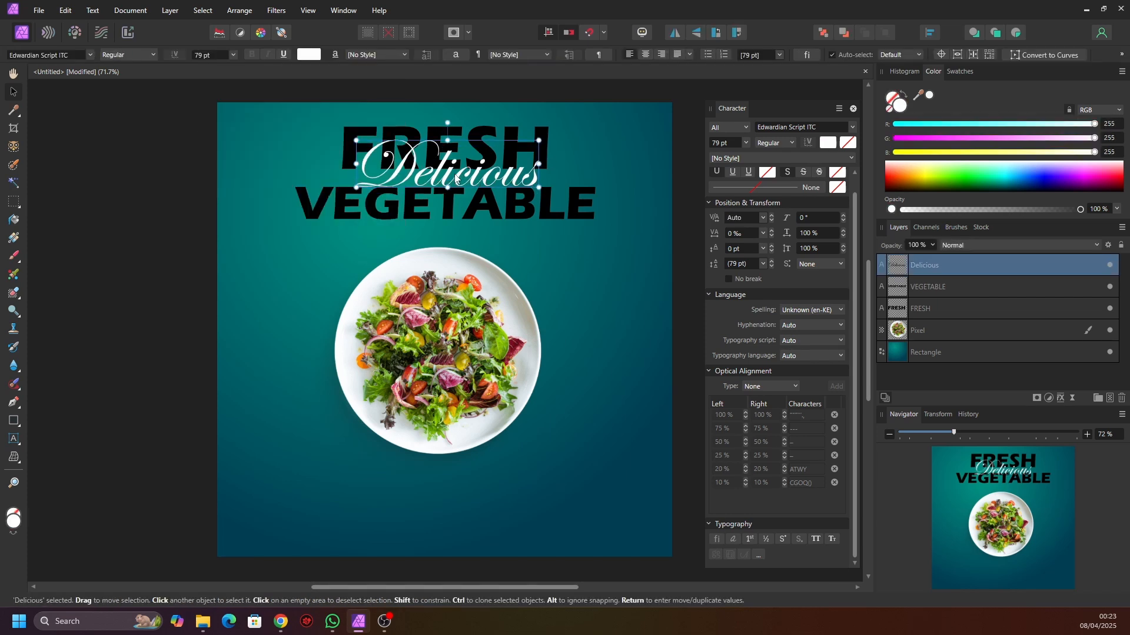
# - Fill the FRESH text with white and deselect it
pyautogui.click(358, 133)
pyautogui.click(309, 54)
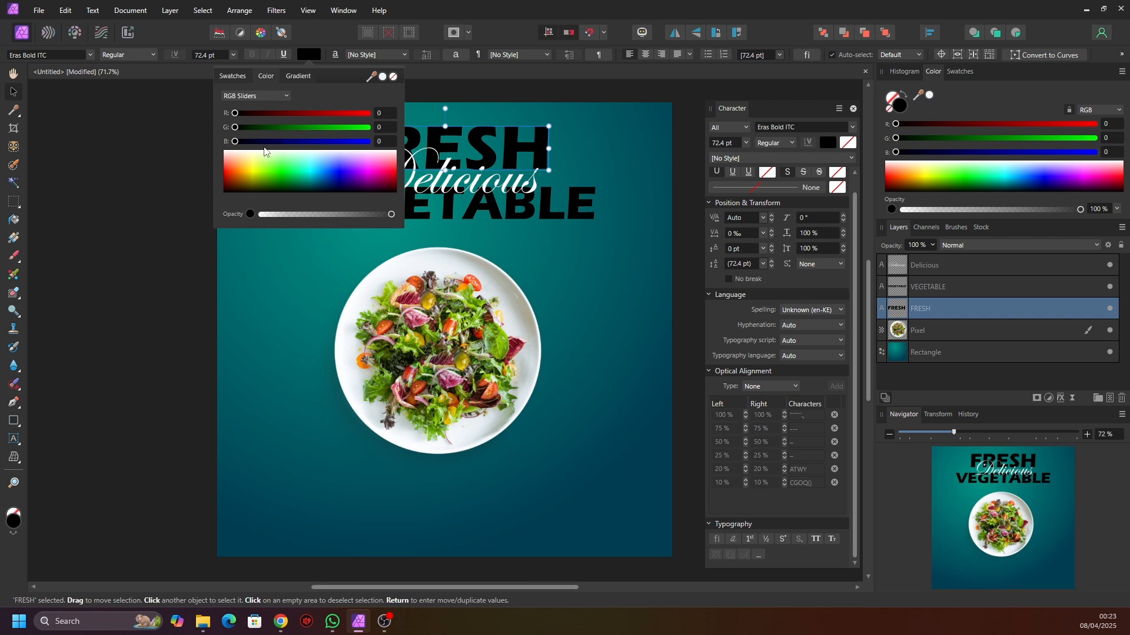
pyautogui.moveTo(264, 152); pyautogui.dragTo(263, 145)
pyautogui.click(104, 100)
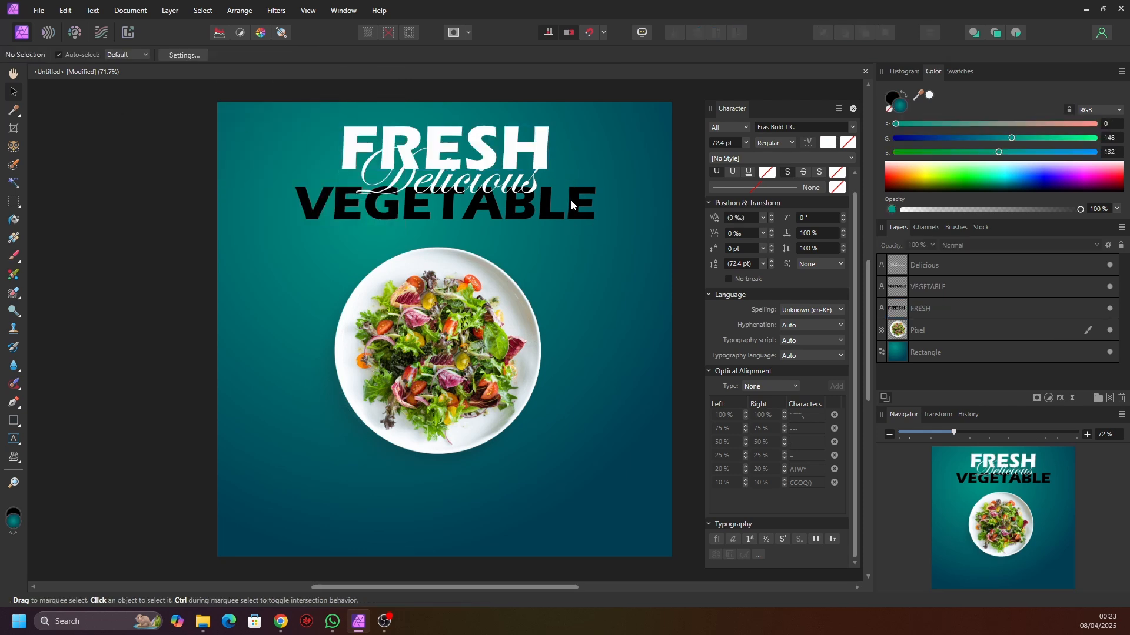
# - Recolour the VEGETABLE text with a light green (RGB 168, 211, 35) sampled from the salad on the plate
pyautogui.click(583, 203)
pyautogui.moveTo(987, 179)
pyautogui.mouseDown()
pyautogui.moveTo(958, 179)
pyautogui.moveTo(996, 179)
pyautogui.moveTo(968, 175)
pyautogui.mouseUp()
pyautogui.moveTo(974, 174); pyautogui.dragTo(973, 174)
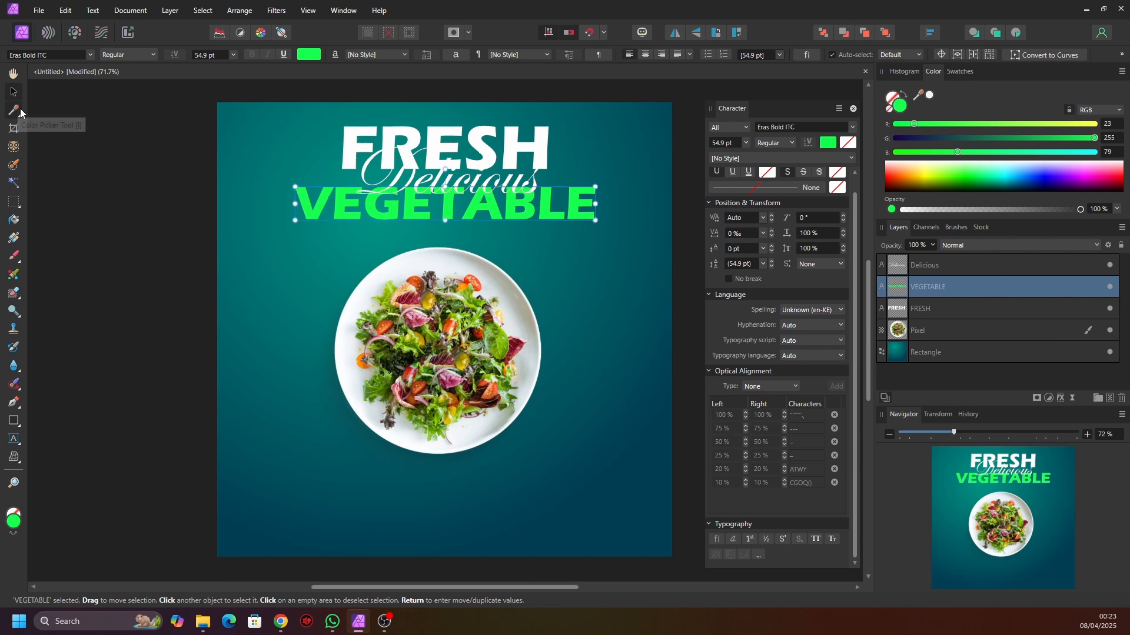
pyautogui.click(20, 111)
pyautogui.click(496, 337)
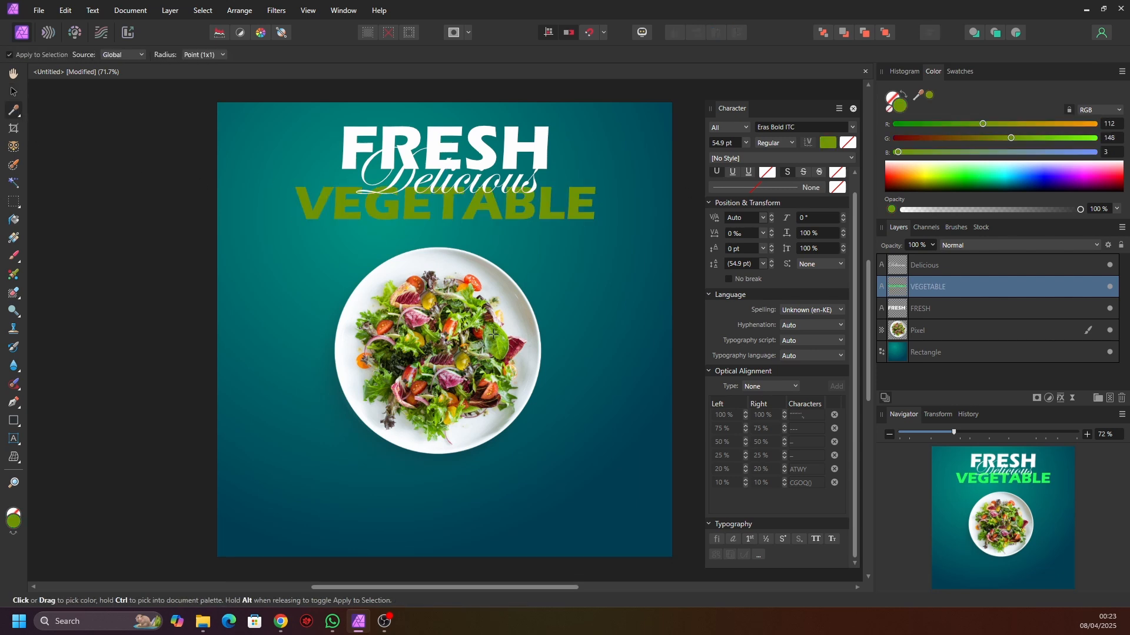
pyautogui.click(468, 302)
pyautogui.click(469, 291)
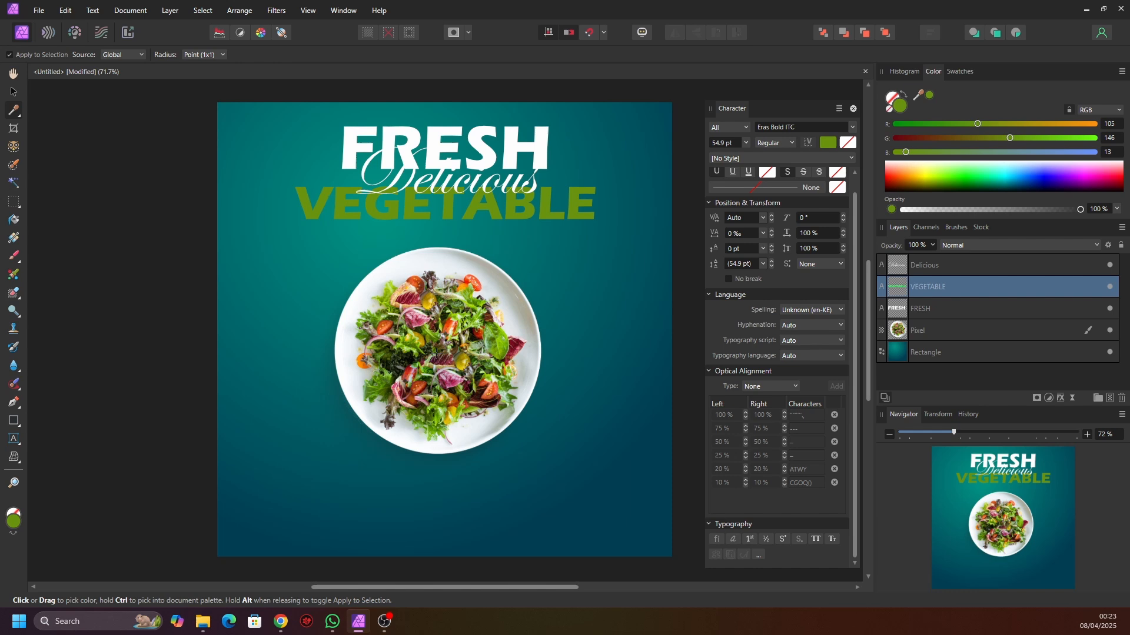
pyautogui.click(440, 407)
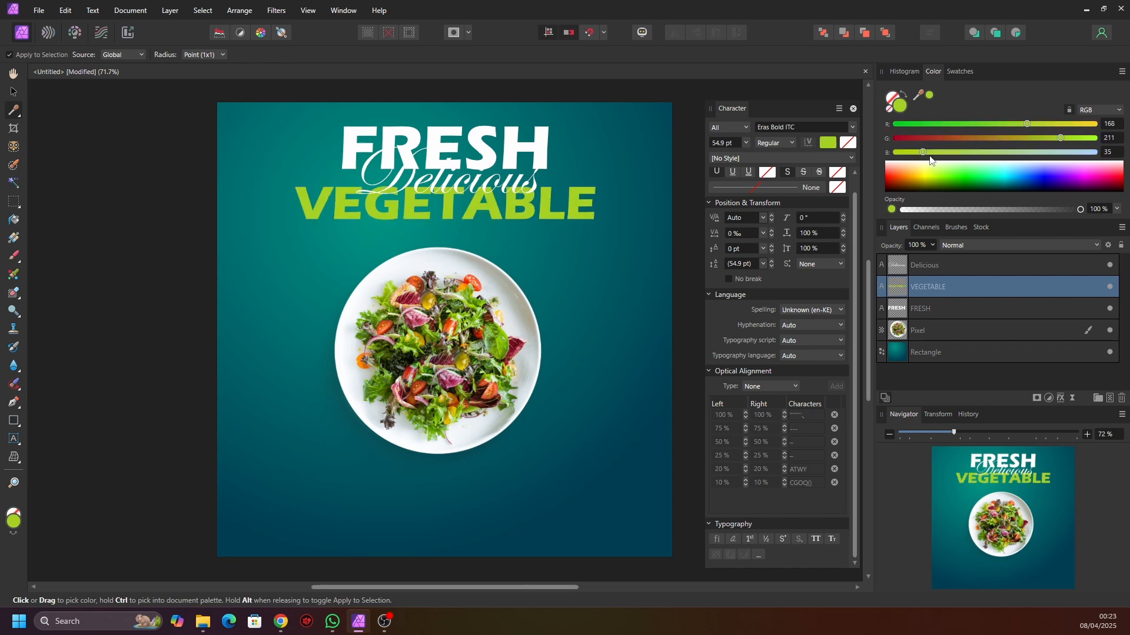
# - Brighten the VEGETABLE text's fill to a yellow-green of RGB 201, 235, 63
pyautogui.click(1035, 124)
pyautogui.moveTo(1035, 125); pyautogui.dragTo(1054, 126)
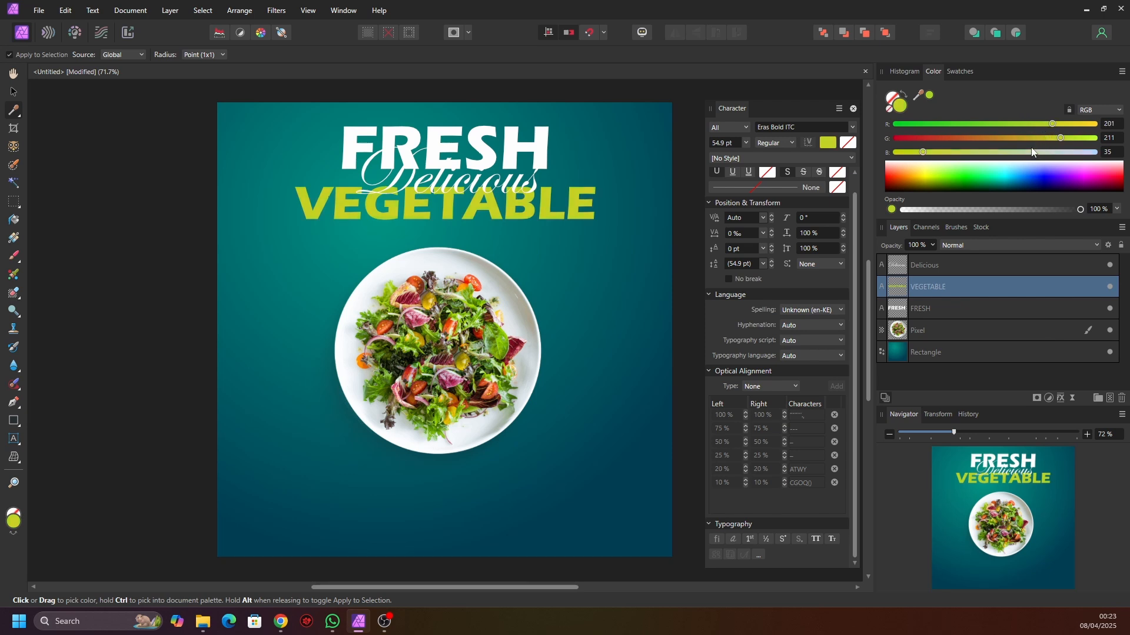
pyautogui.moveTo(928, 153); pyautogui.dragTo(947, 155)
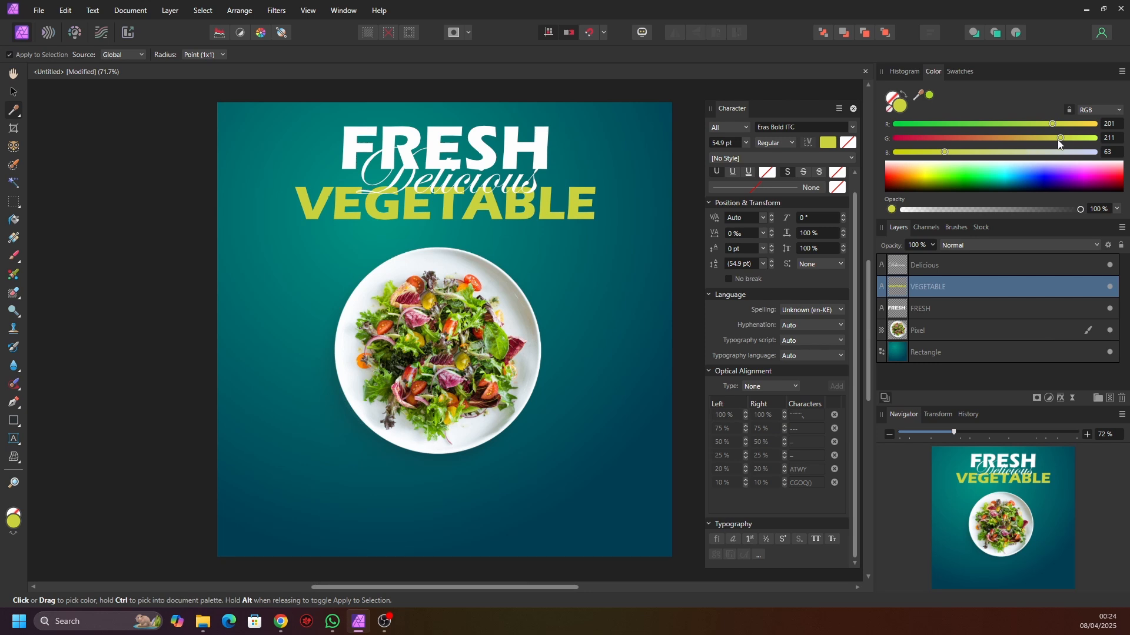
pyautogui.moveTo(1058, 140); pyautogui.dragTo(1081, 140)
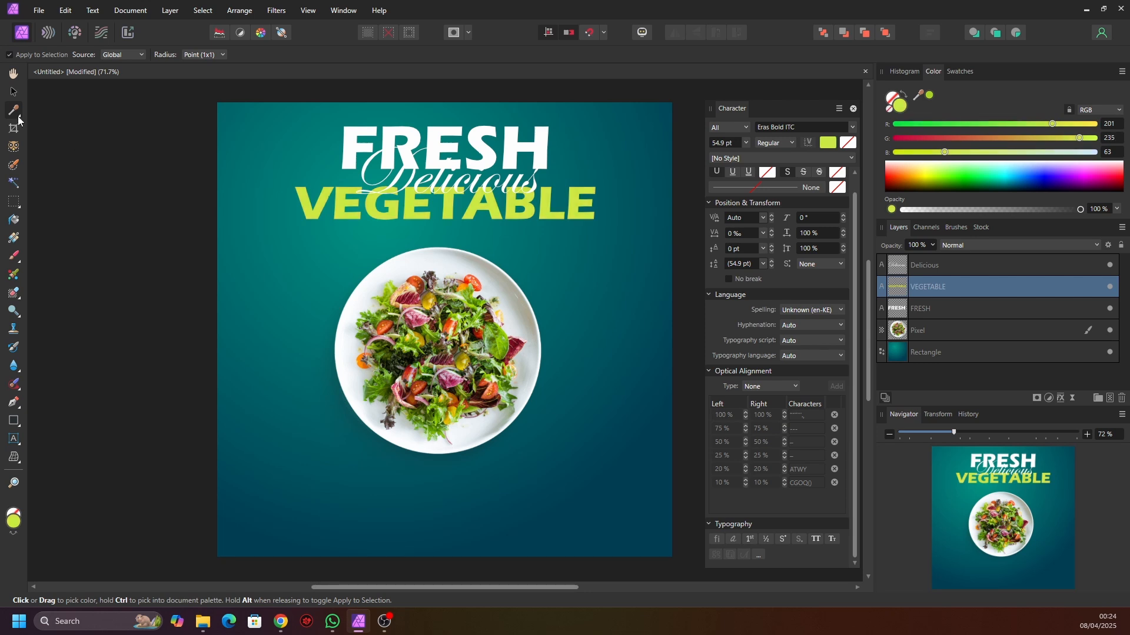
pyautogui.click(14, 93)
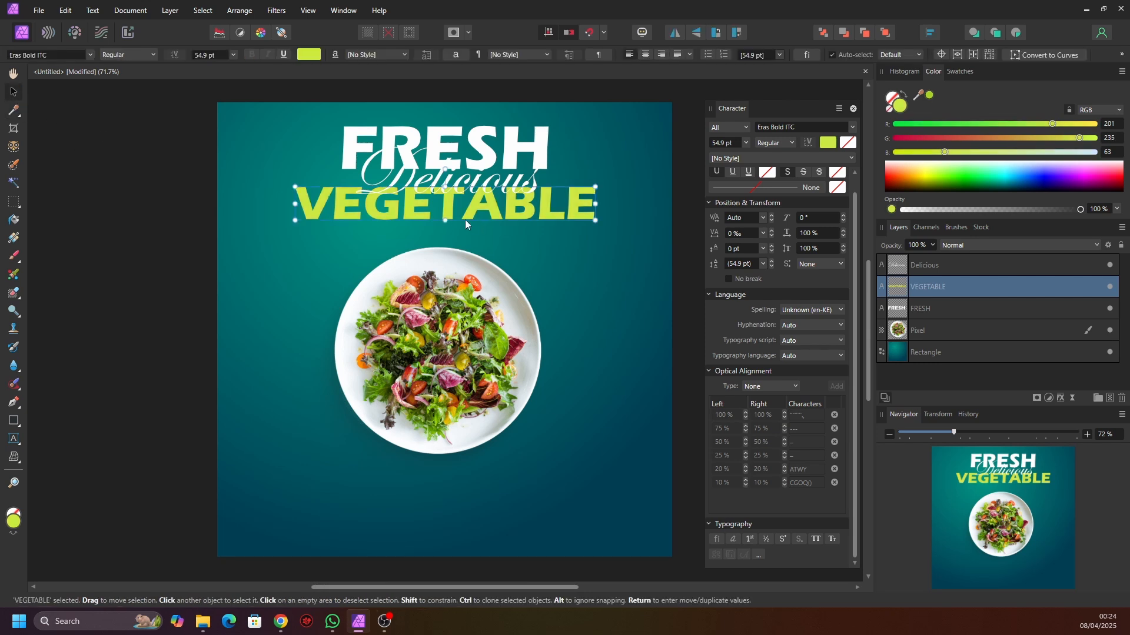
# - Add a solid black outside outline effect with a radius of about 4.1 px to the Delicious text
pyautogui.click(429, 184)
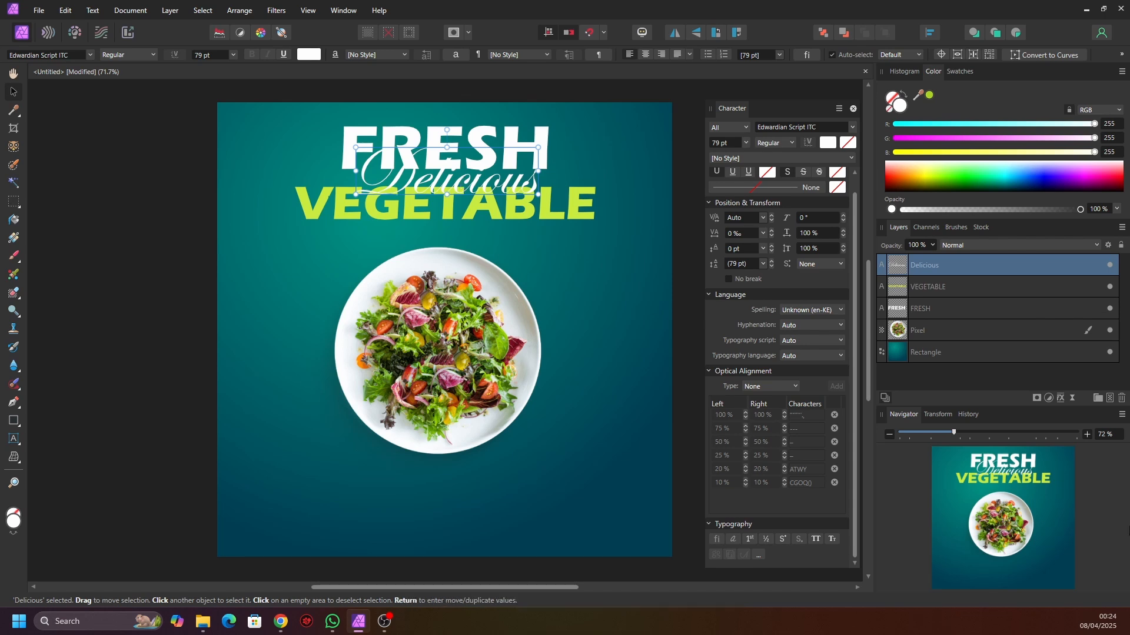
pyautogui.click(1061, 399)
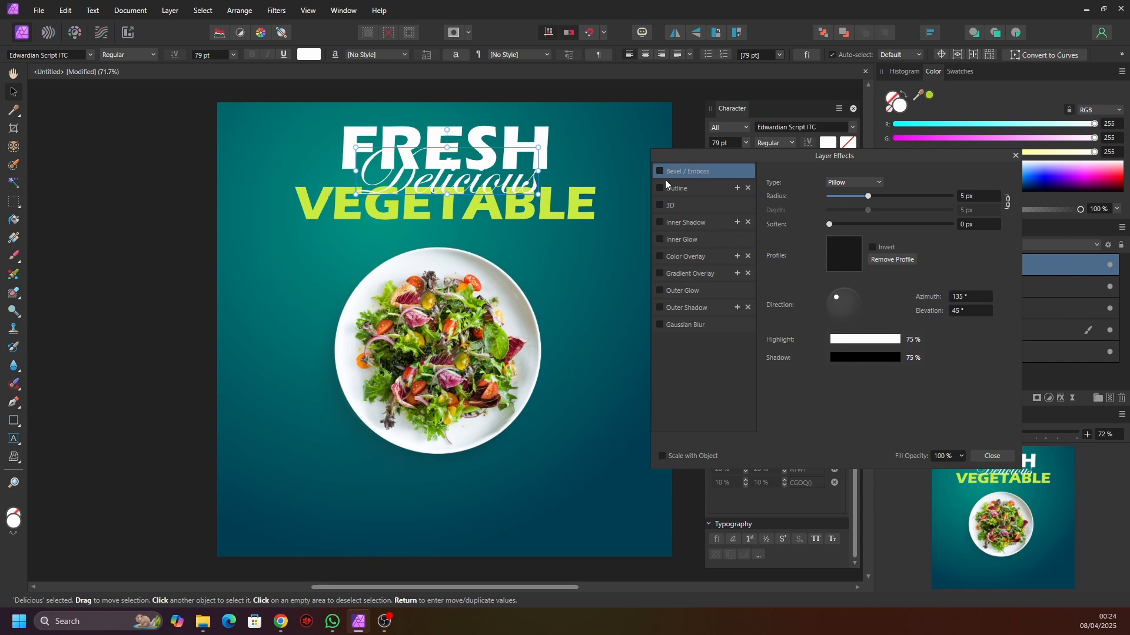
pyautogui.click(686, 190)
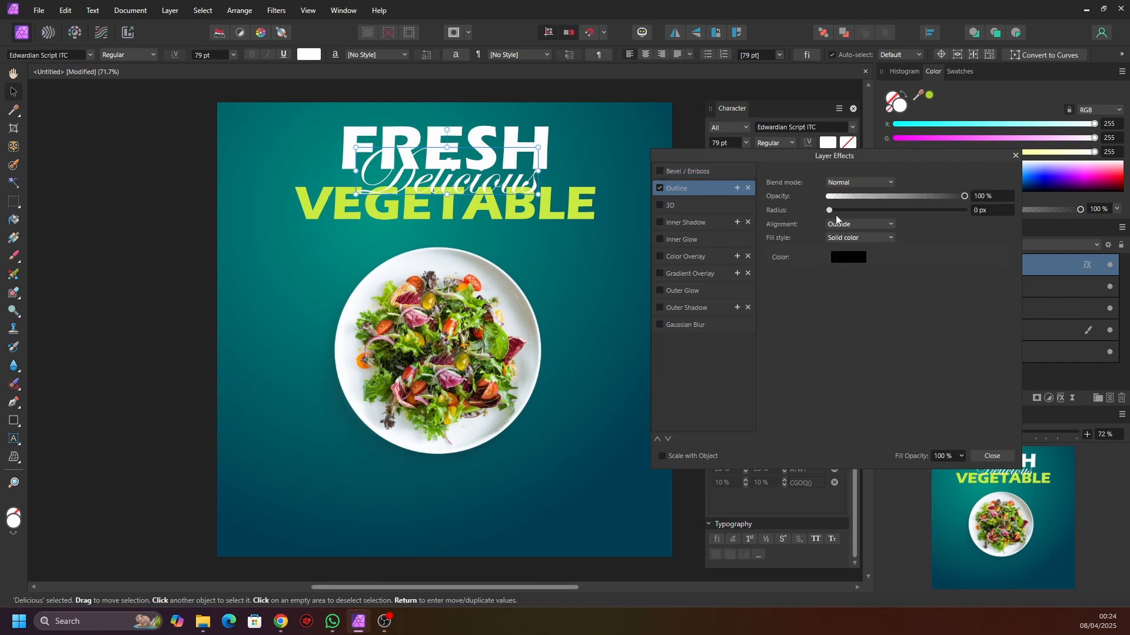
pyautogui.moveTo(830, 210); pyautogui.dragTo(870, 212)
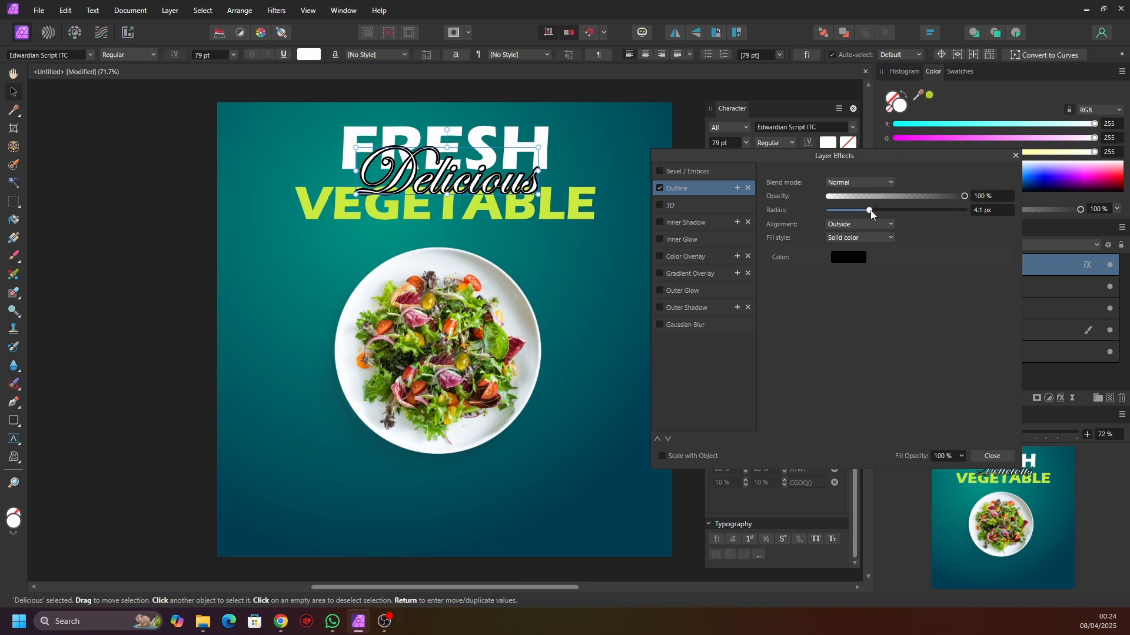
pyautogui.moveTo(867, 211); pyautogui.dragTo(870, 210)
pyautogui.click(175, 147)
# - Close the layer effects and add colour noise of about 78% to the VEGETABLE text and about 76% to FRESH
pyautogui.click(581, 218)
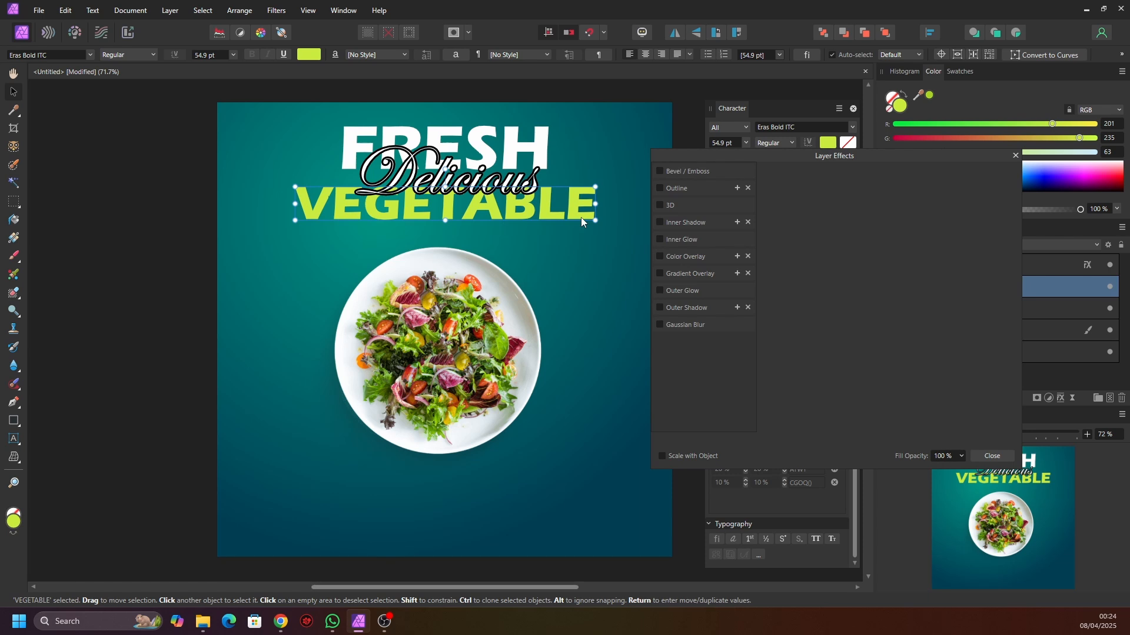
pyautogui.click(1015, 156)
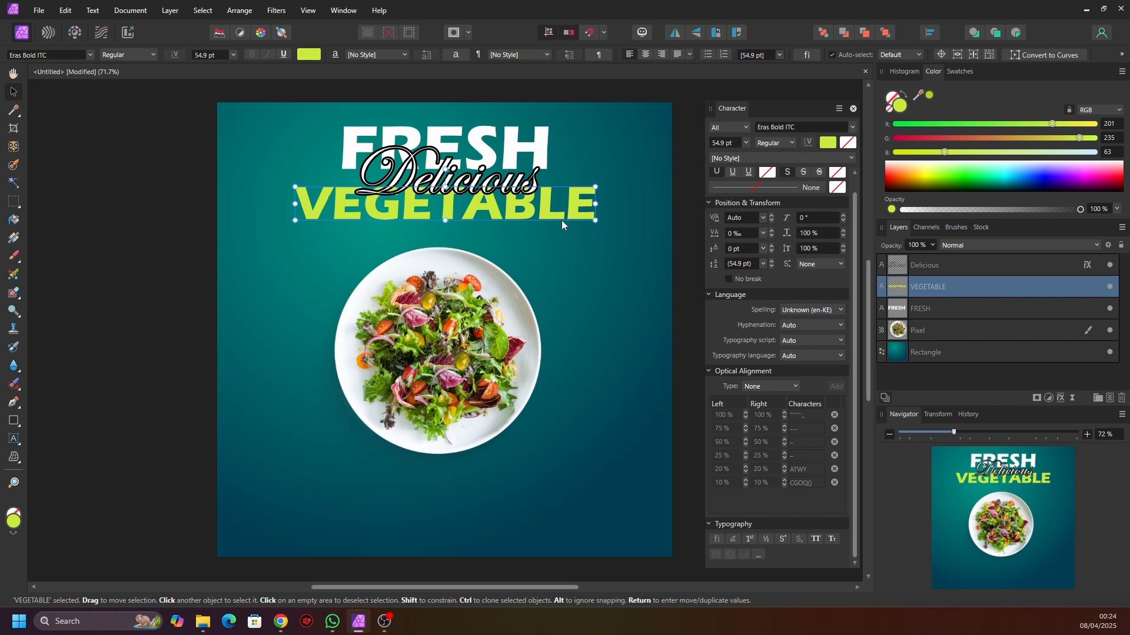
pyautogui.click(891, 211)
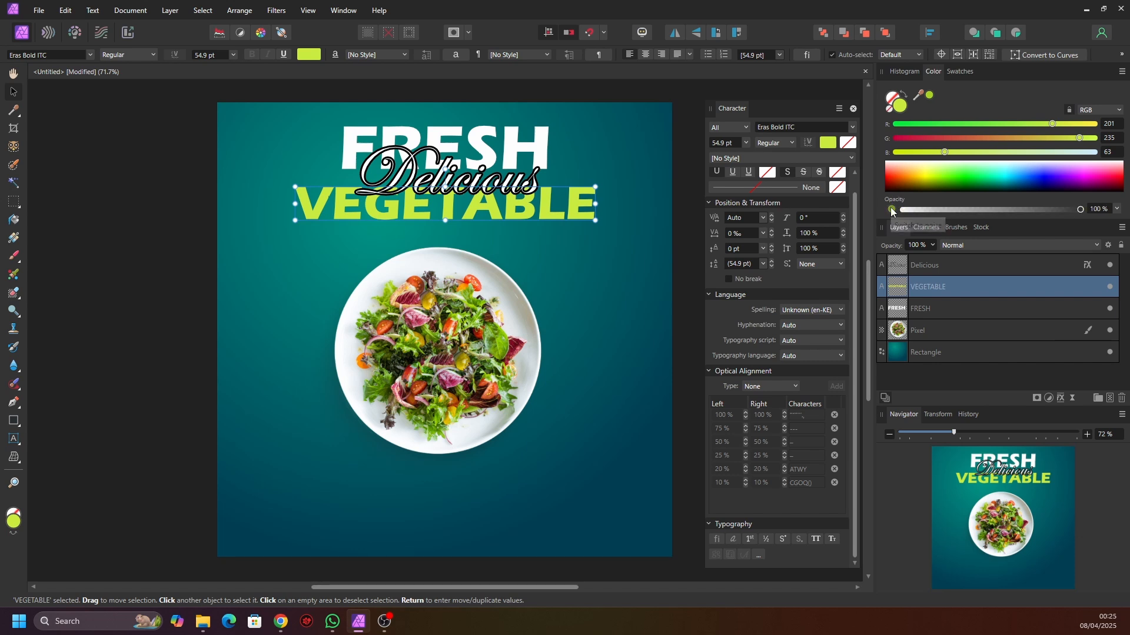
pyautogui.moveTo(910, 212); pyautogui.dragTo(1042, 215)
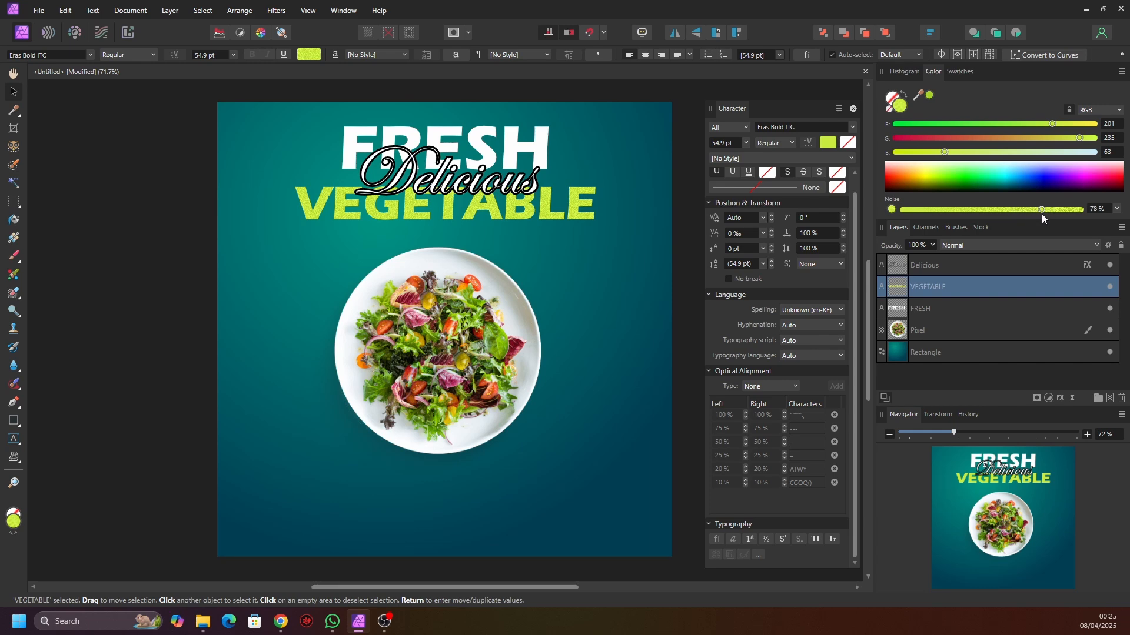
pyautogui.click(545, 139)
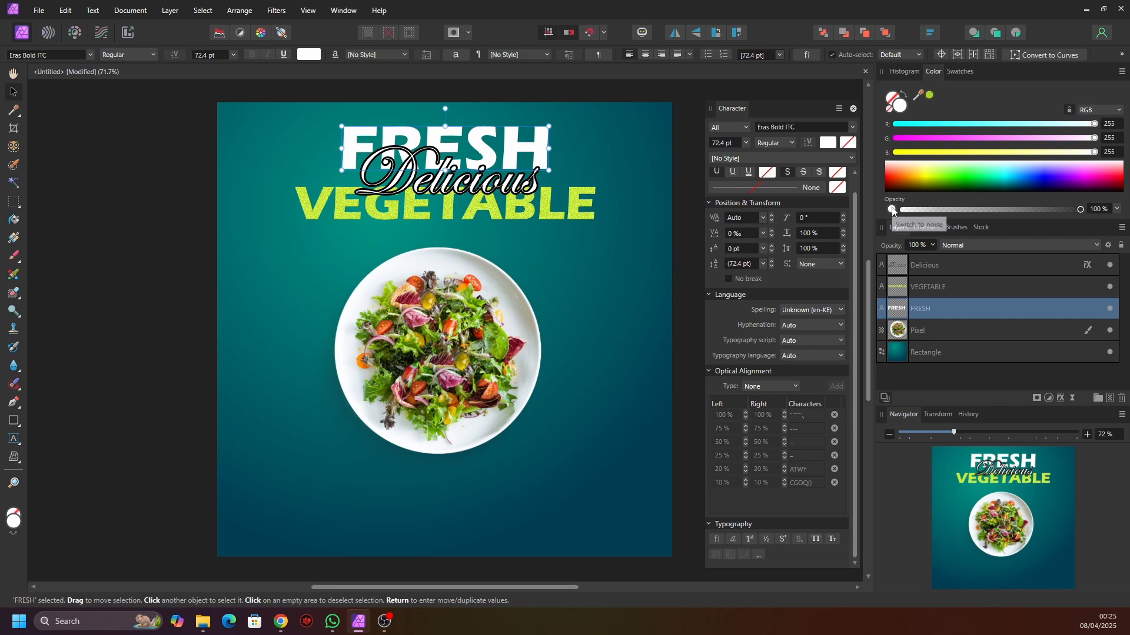
pyautogui.moveTo(903, 210); pyautogui.dragTo(1040, 211)
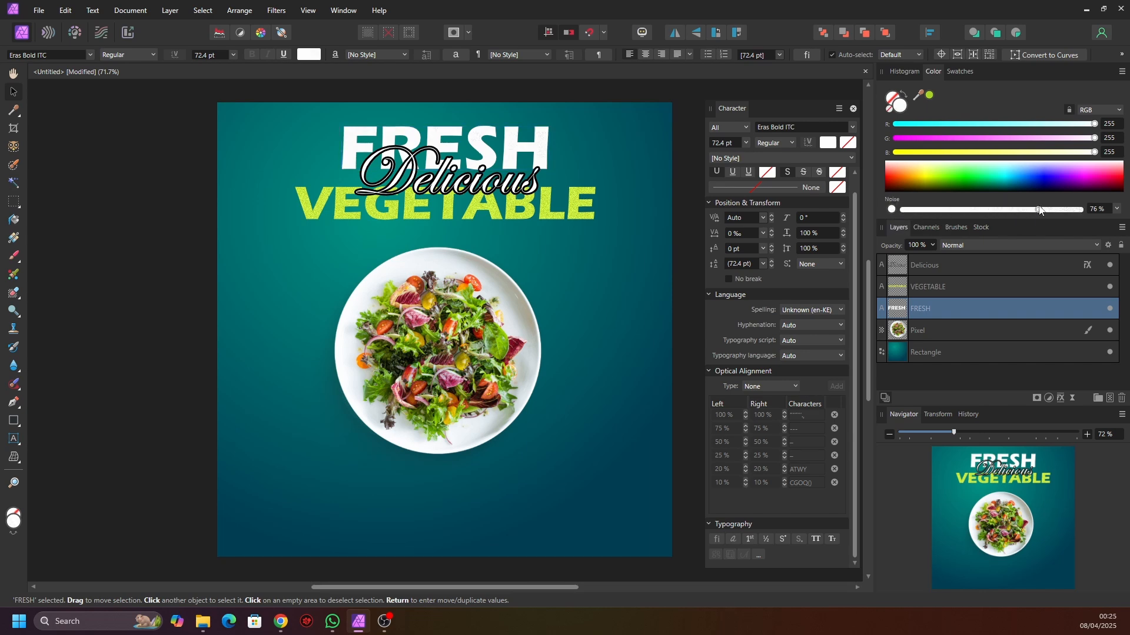
# - Add about 18% noise to the gradient background rectangle's fill and deselect it
pyautogui.click(654, 245)
pyautogui.moveTo(906, 209); pyautogui.dragTo(948, 211)
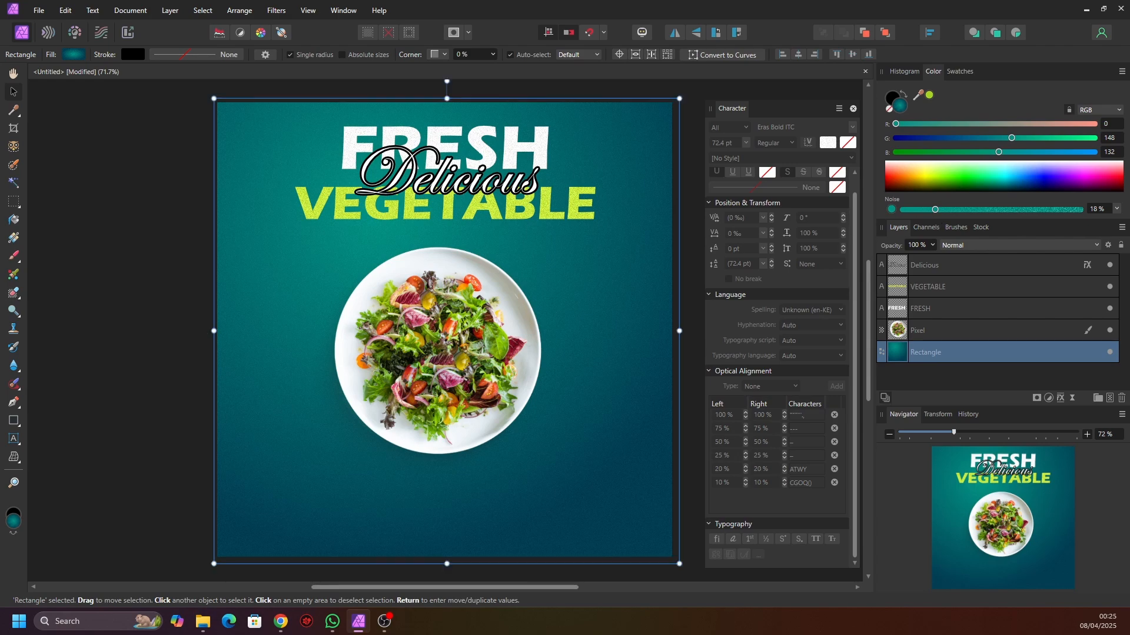
pyautogui.click(63, 183)
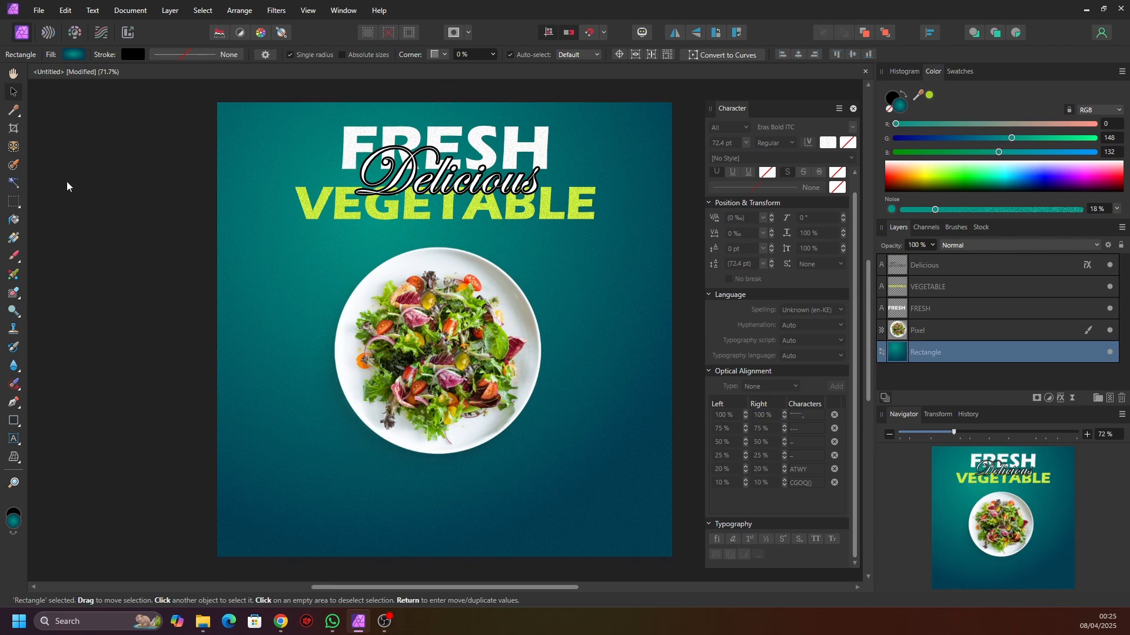
# - Give the salad plate an outer shadow with radius 30.3 px, offset 9.1 px and intensity 28%
pyautogui.click(452, 341)
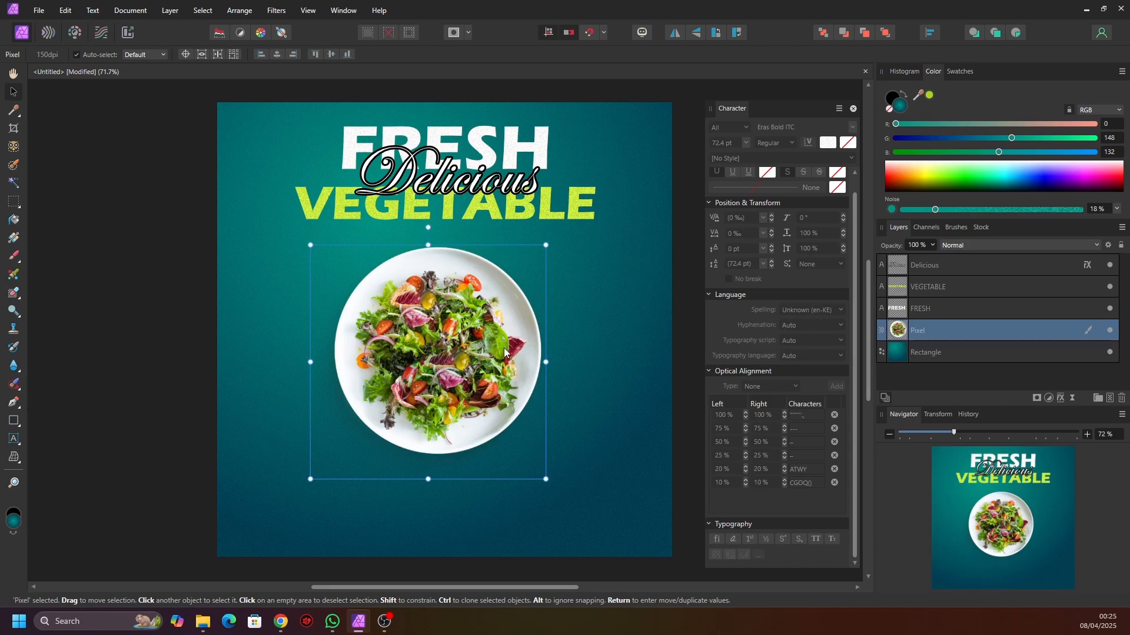
pyautogui.click(1061, 398)
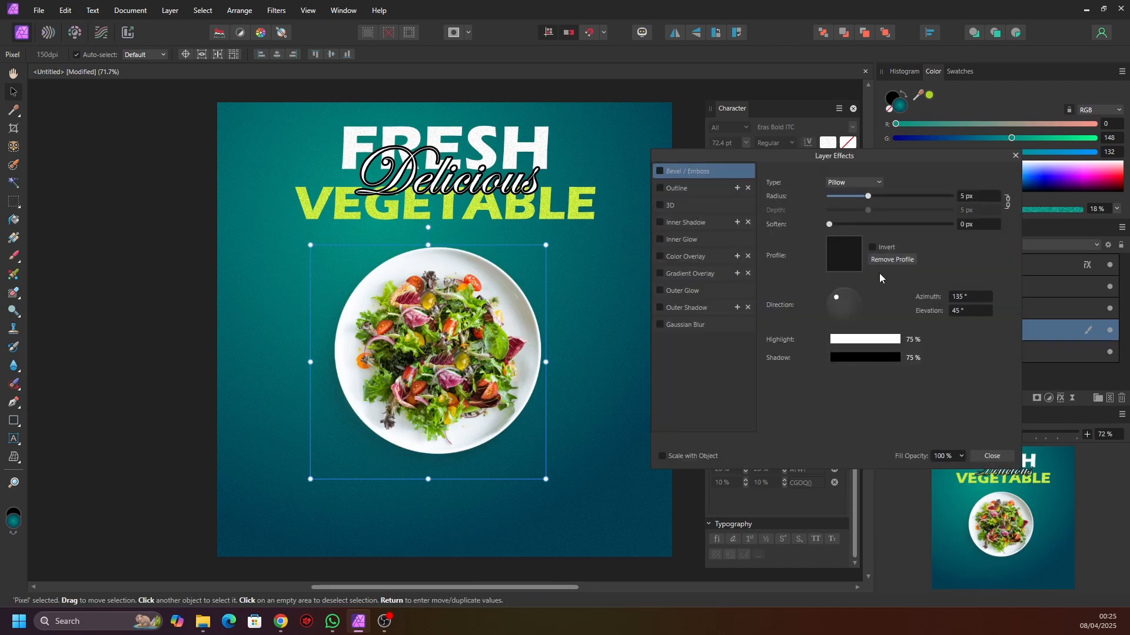
pyautogui.click(660, 308)
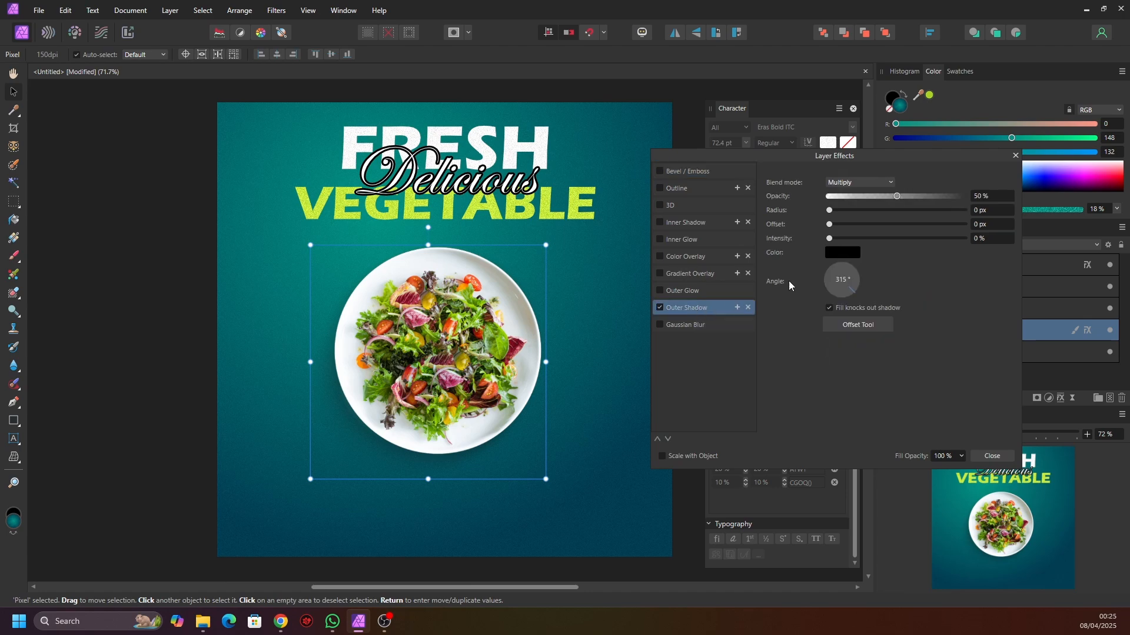
pyautogui.moveTo(832, 212); pyautogui.dragTo(919, 212)
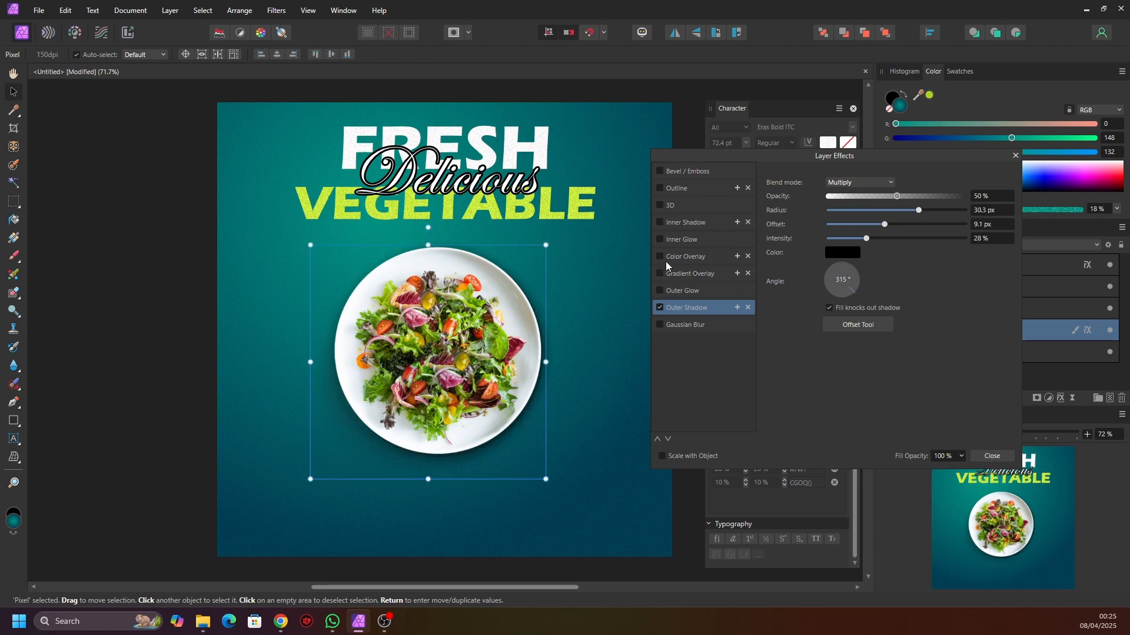
pyautogui.hotkey('ctrl', '+')
pyautogui.hotkey('ctrl', '+')
pyautogui.hotkey('ctrl', '+')
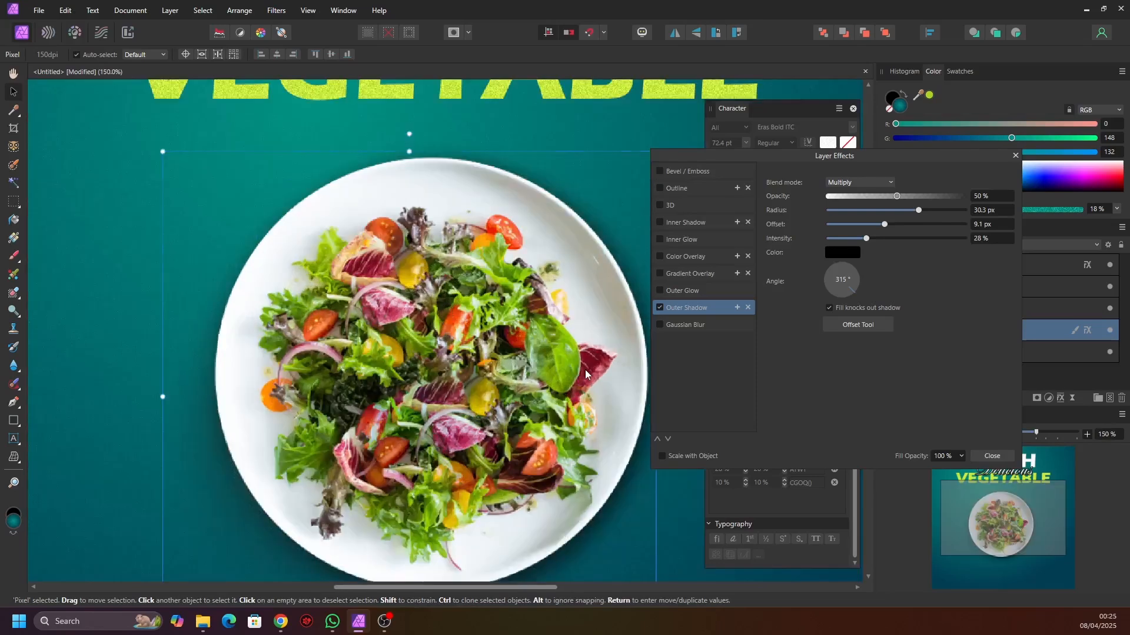
# - Check the plate's shadow against the whole design, then deselect the plate and close the layer effects
pyautogui.hotkey('ctrl', '-')
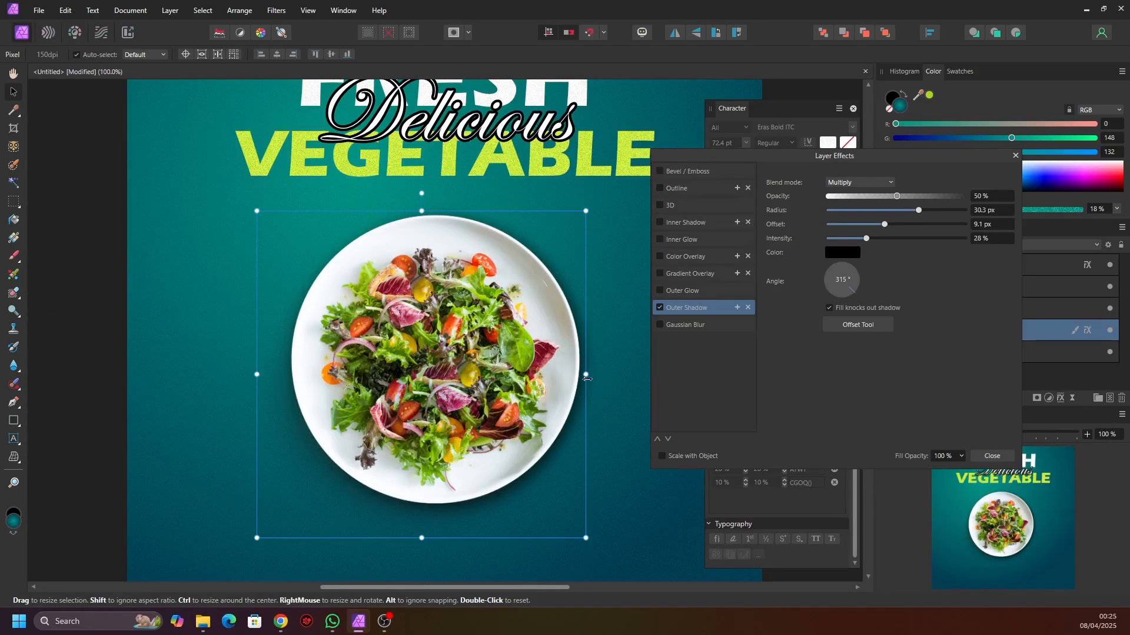
pyautogui.moveTo(578, 382); pyautogui.dragTo(469, 354)
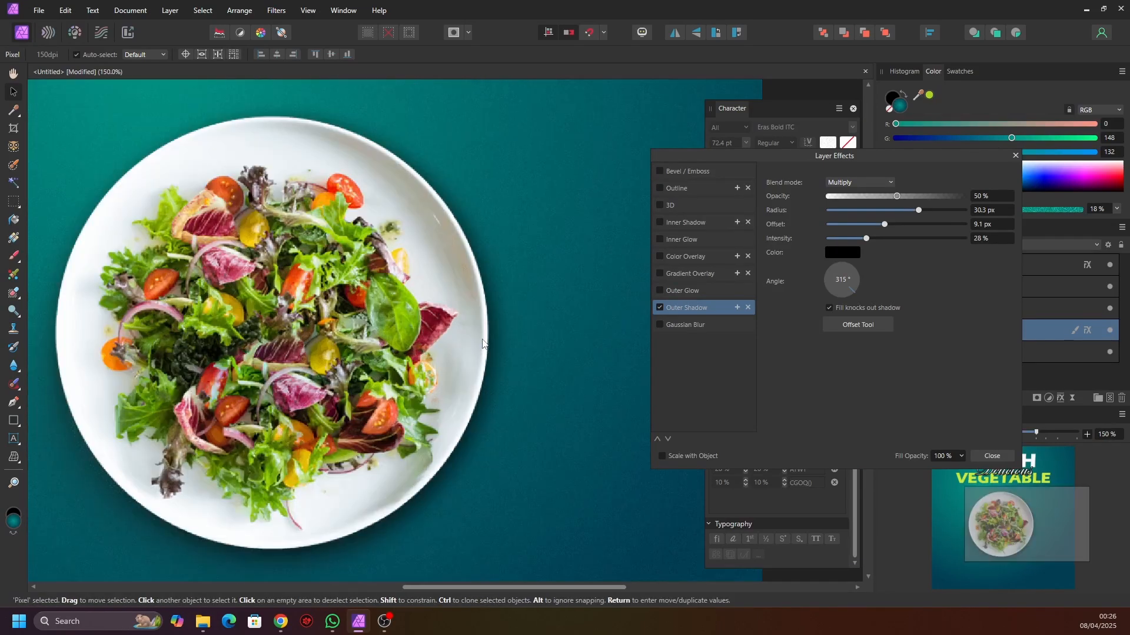
pyautogui.hotkey('ctrl', '+')
pyautogui.hotkey('ctrl', '-')
pyautogui.hotkey('ctrl', '-')
pyautogui.hotkey('ctrl', '-')
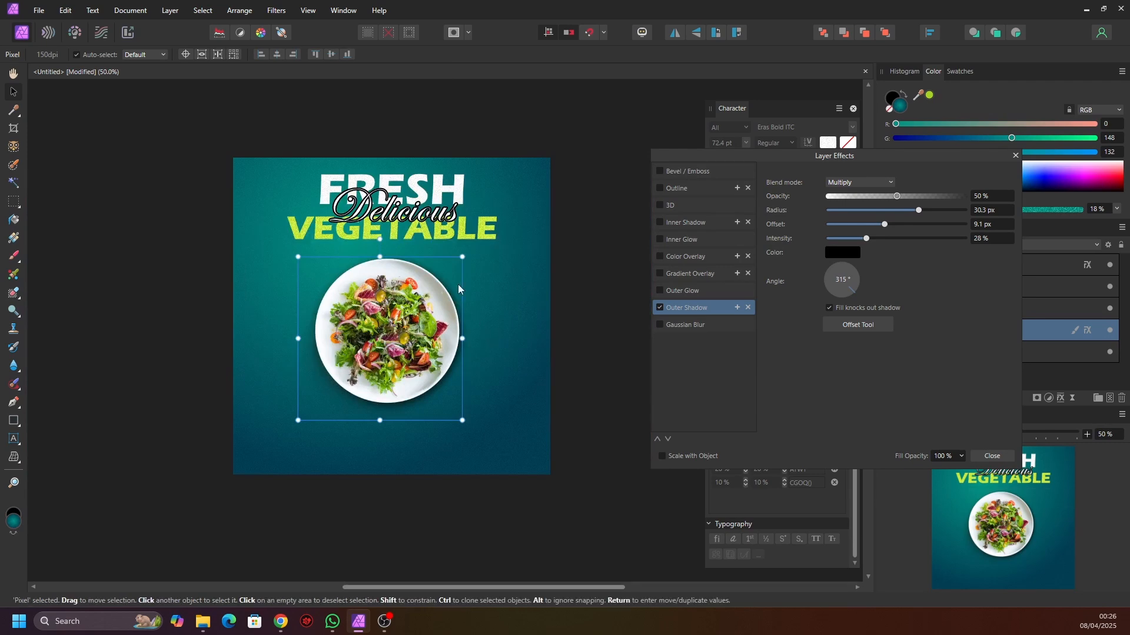
pyautogui.click(270, 120)
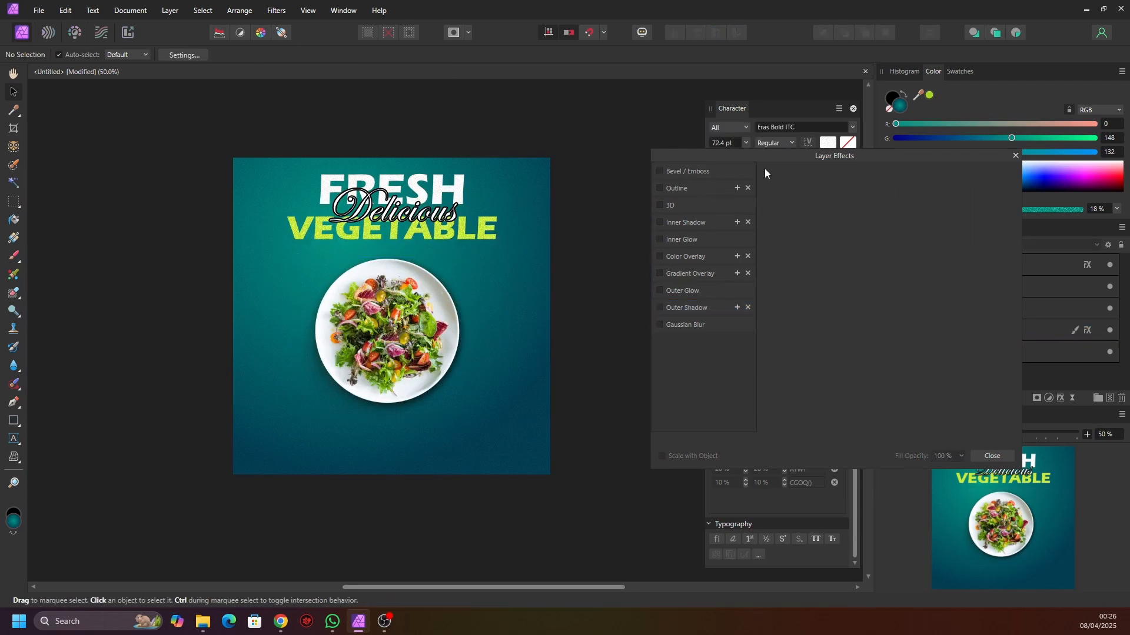
pyautogui.click(1017, 156)
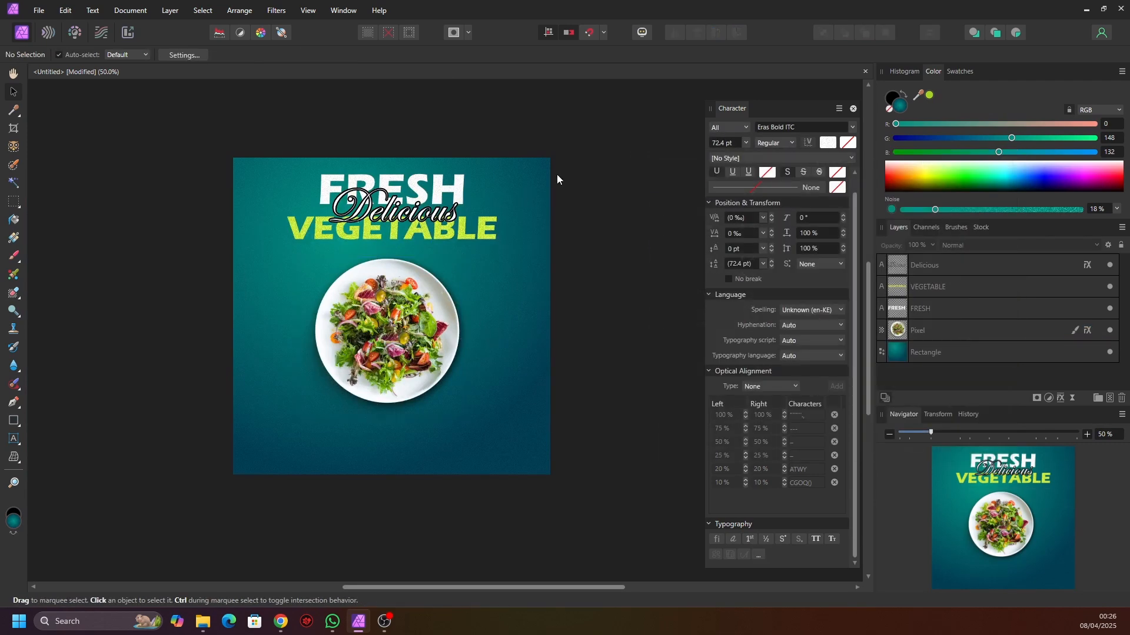
# - Enlarge the salad plate slightly, keeping it centred below the headings, and deselect it
pyautogui.hotkey('ctrl', '+')
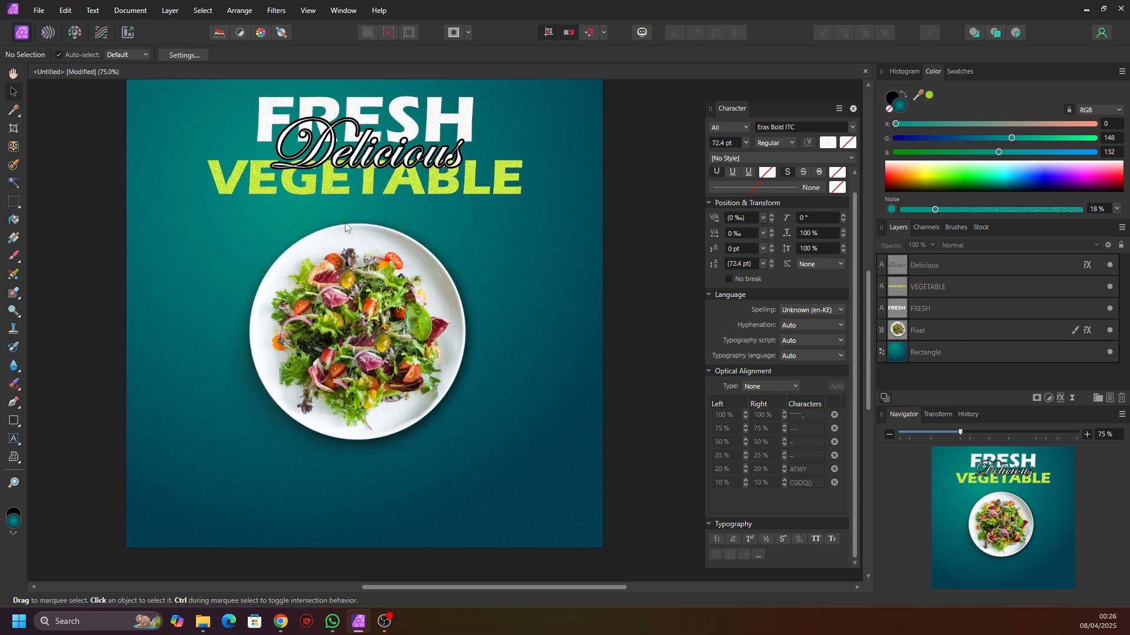
pyautogui.moveTo(337, 227); pyautogui.dragTo(457, 253)
pyautogui.click(508, 302)
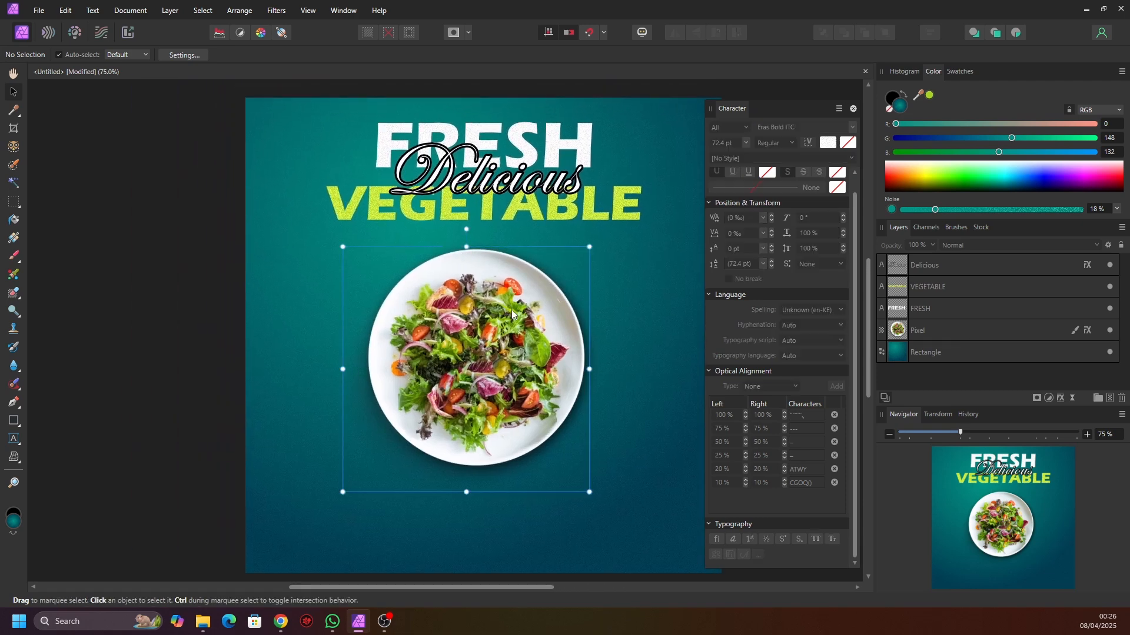
pyautogui.moveTo(588, 246)
pyautogui.mouseDown()
pyautogui.moveTo(615, 236)
pyautogui.moveTo(596, 240)
pyautogui.mouseUp()
pyautogui.click(192, 243)
pyautogui.hotkey('ctrl', '-')
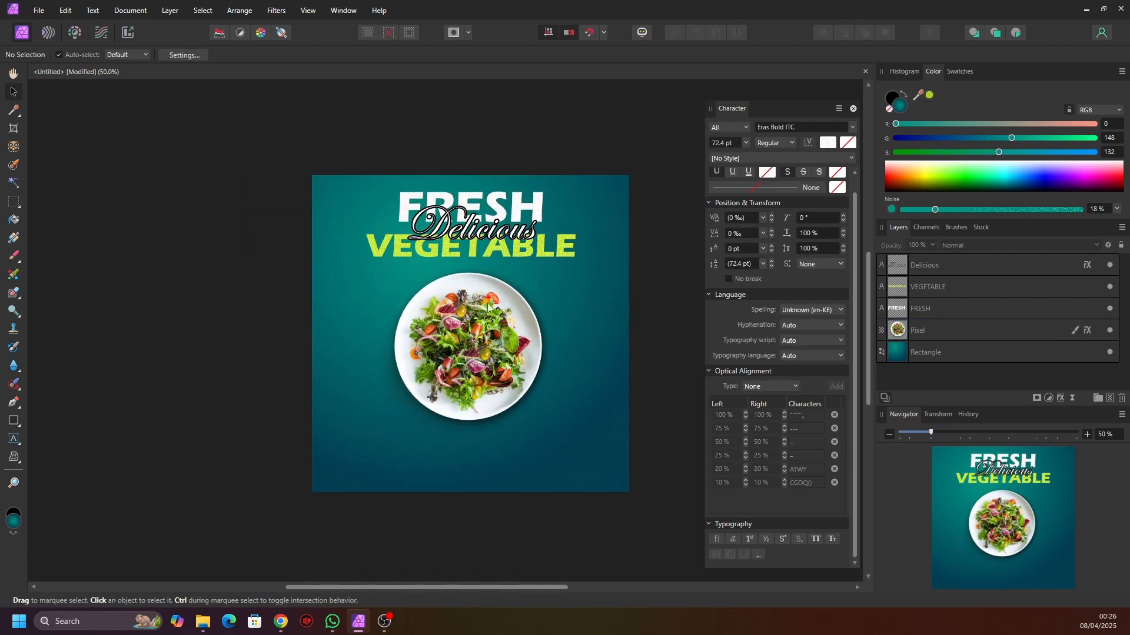
pyautogui.moveTo(588, 350); pyautogui.dragTo(543, 313)
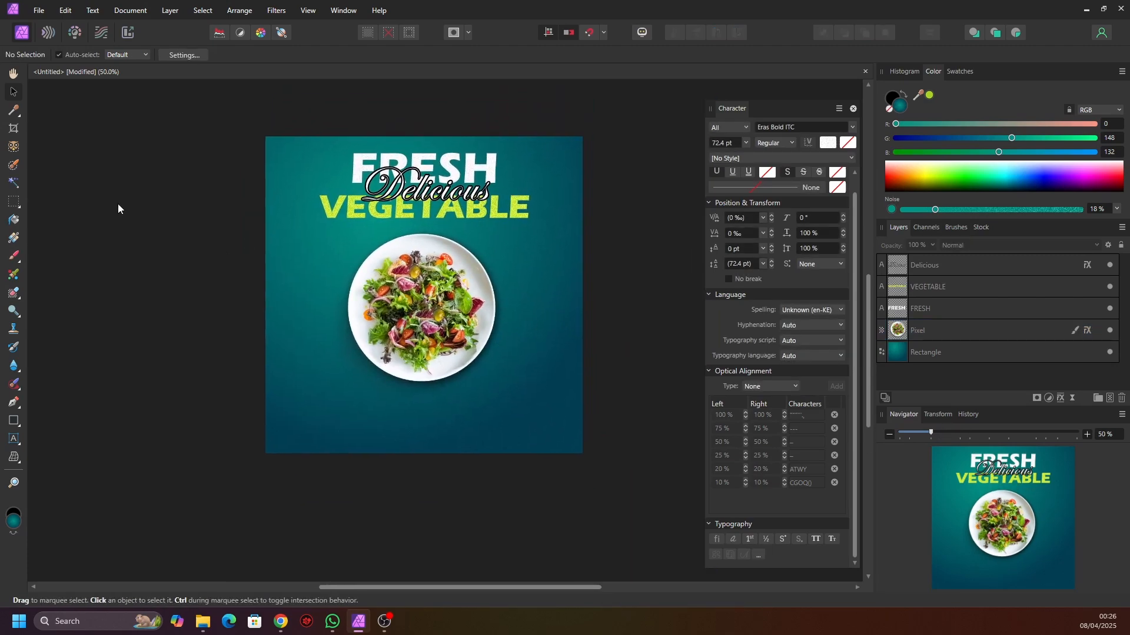
# - Shift the VEGETABLE heading slightly down and enlarge the Delicious text to about 83.5 pt across both headings
pyautogui.click(471, 216)
pyautogui.moveTo(471, 215); pyautogui.dragTo(499, 206)
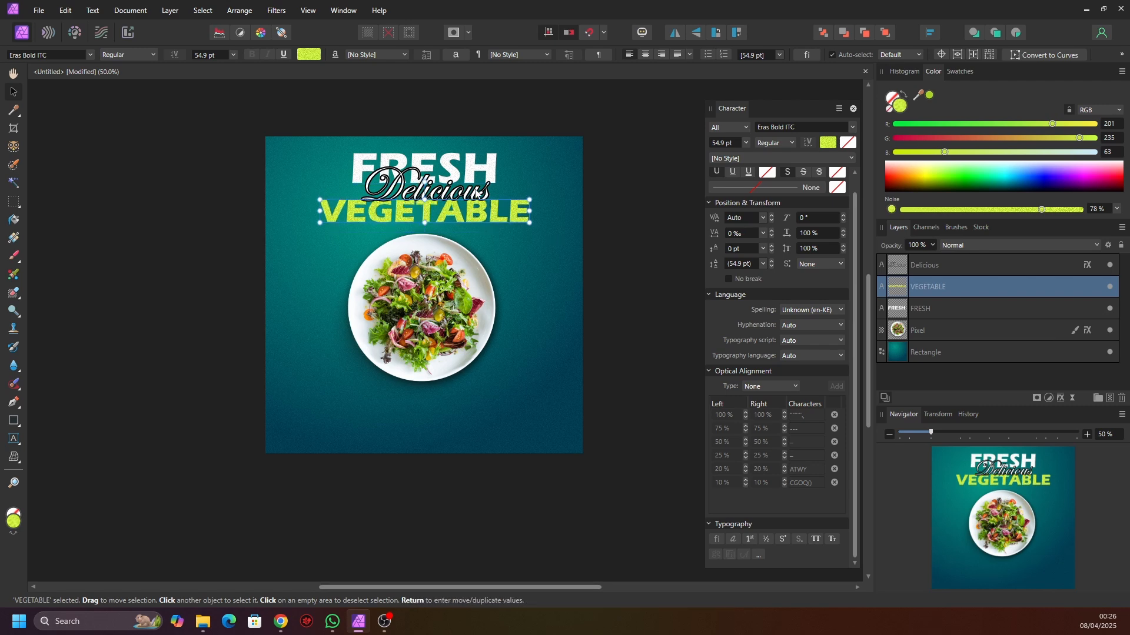
pyautogui.click(488, 174)
pyautogui.moveTo(493, 167); pyautogui.dragTo(452, 192)
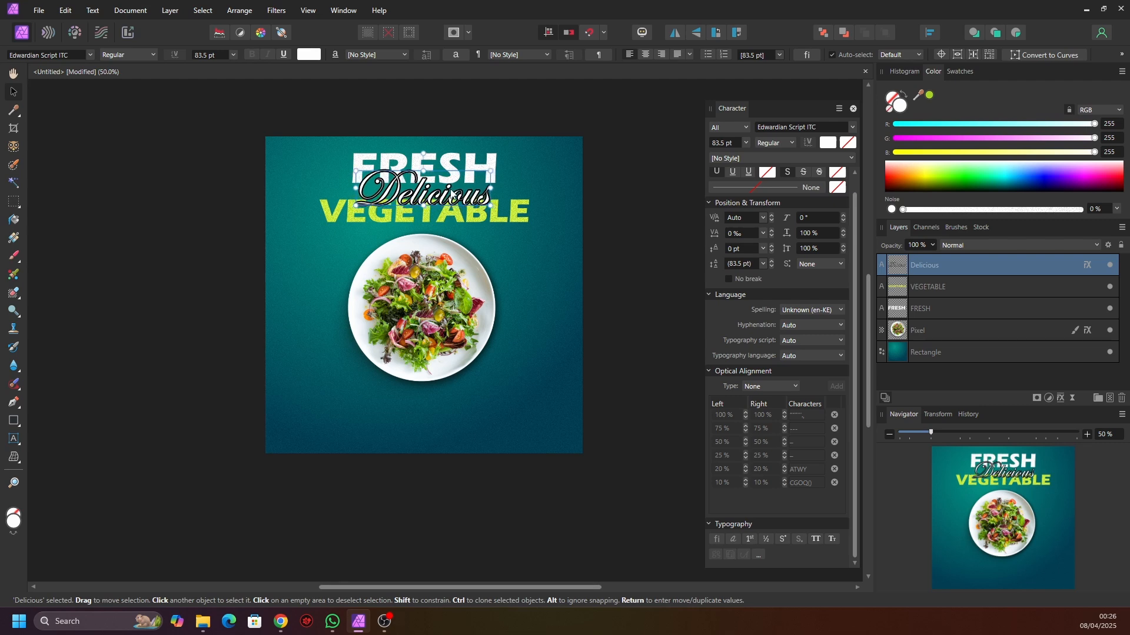
pyautogui.click(147, 139)
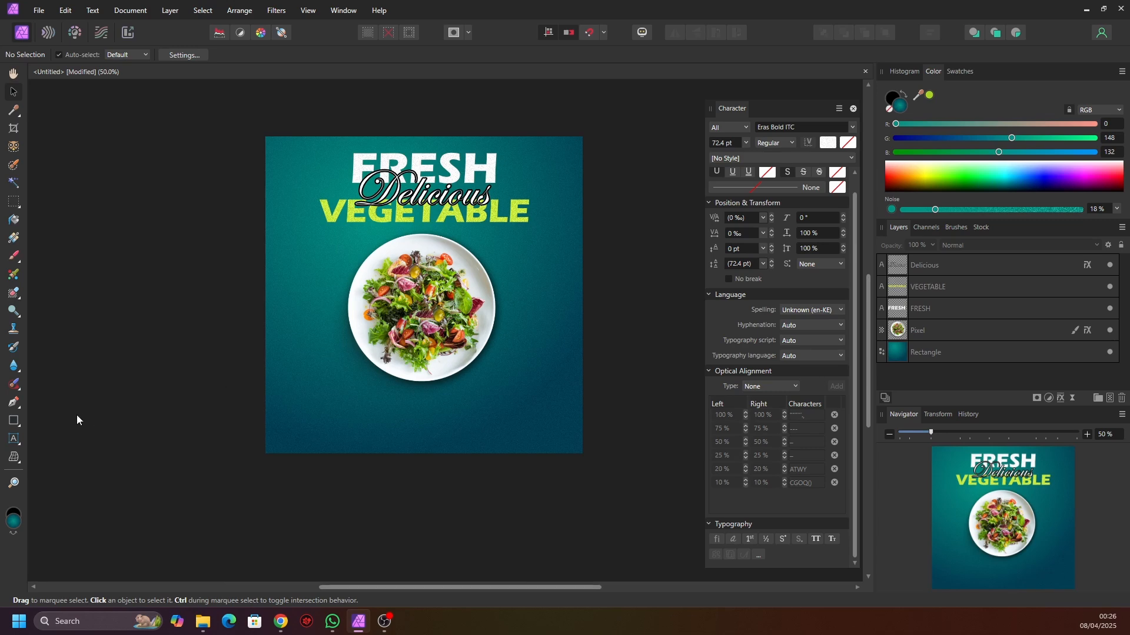
# - Draw a circle about half the plate's width and place it overlapping the plate's lower-right edge
pyautogui.click(14, 420)
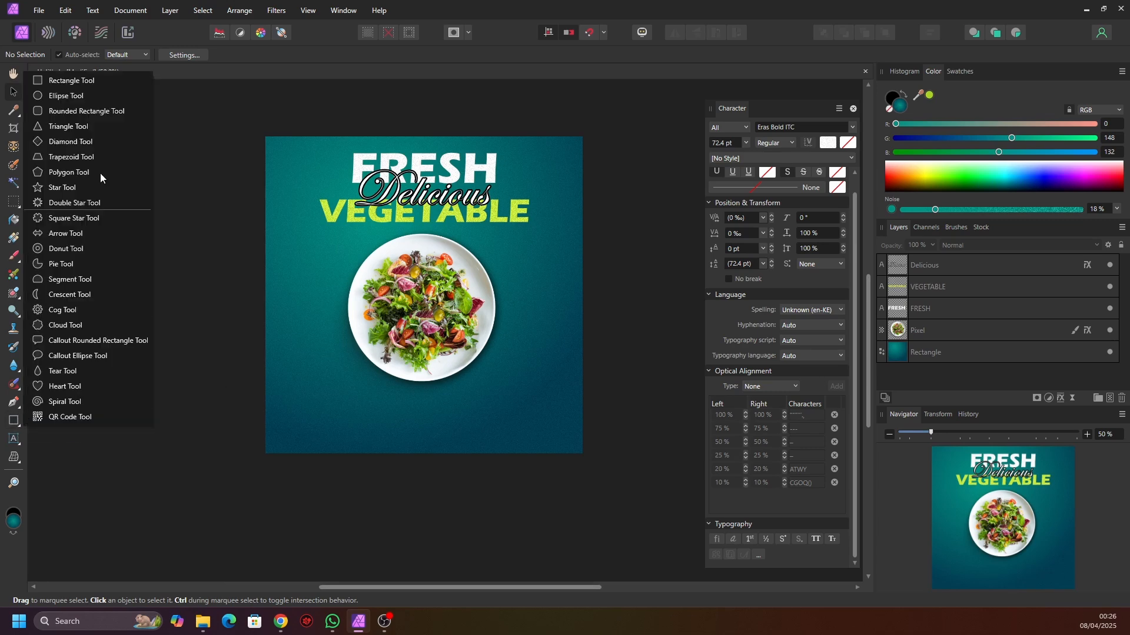
pyautogui.click(64, 95)
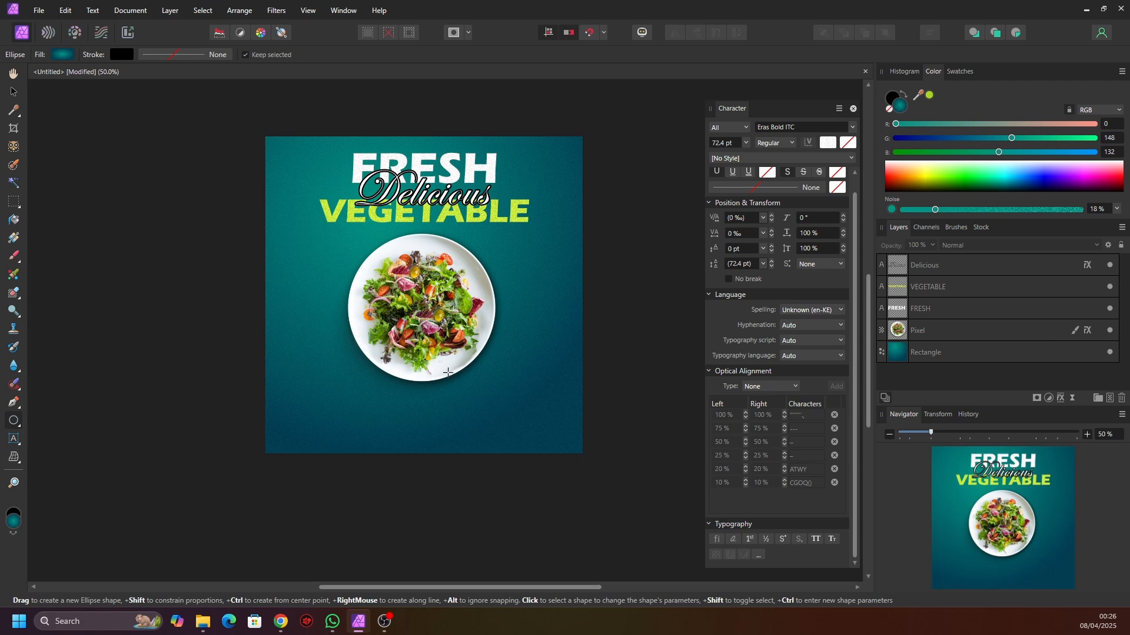
pyautogui.moveTo(437, 359); pyautogui.dragTo(520, 442)
pyautogui.click(15, 93)
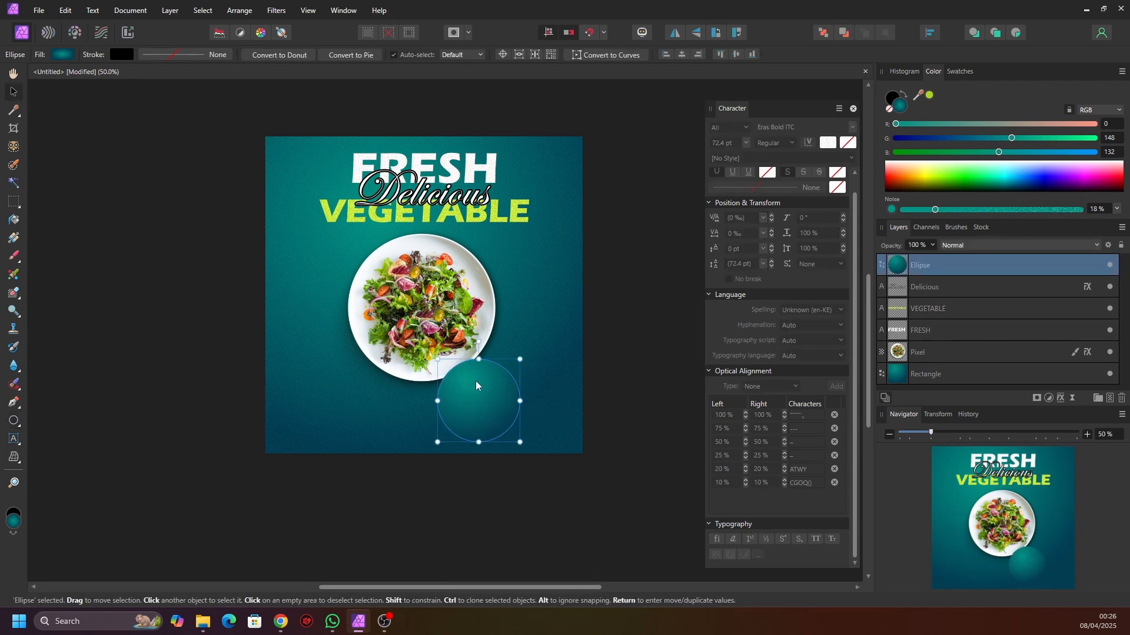
pyautogui.moveTo(487, 400); pyautogui.dragTo(490, 365)
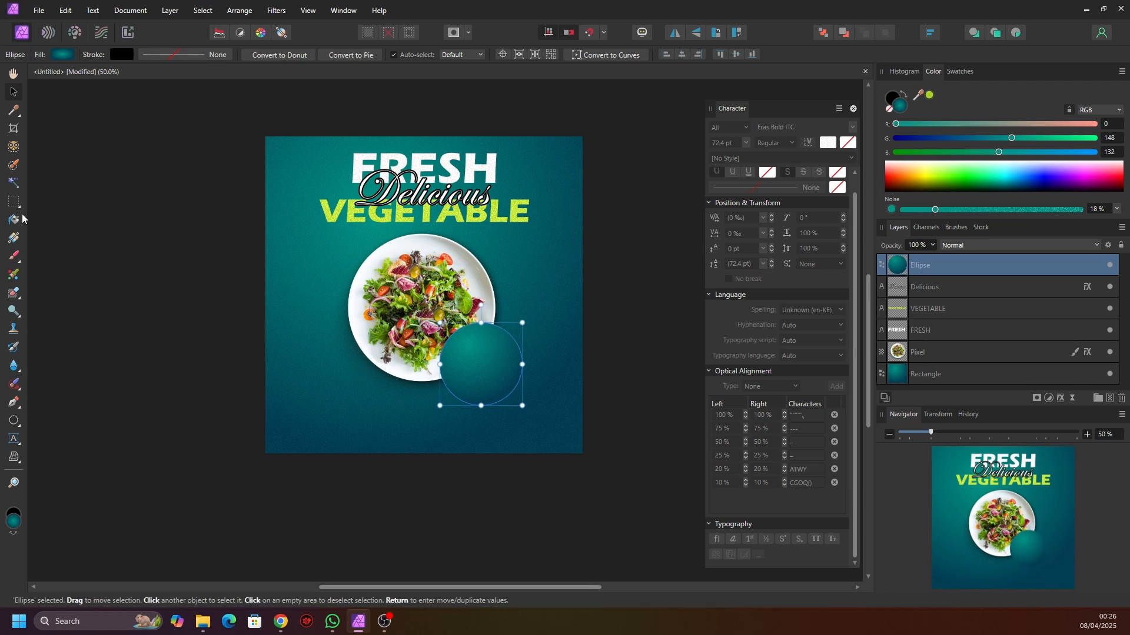
# - Fill the circle with the off-white colour (RGB 239, 244, 248) sampled from the plate's rim
pyautogui.click(17, 113)
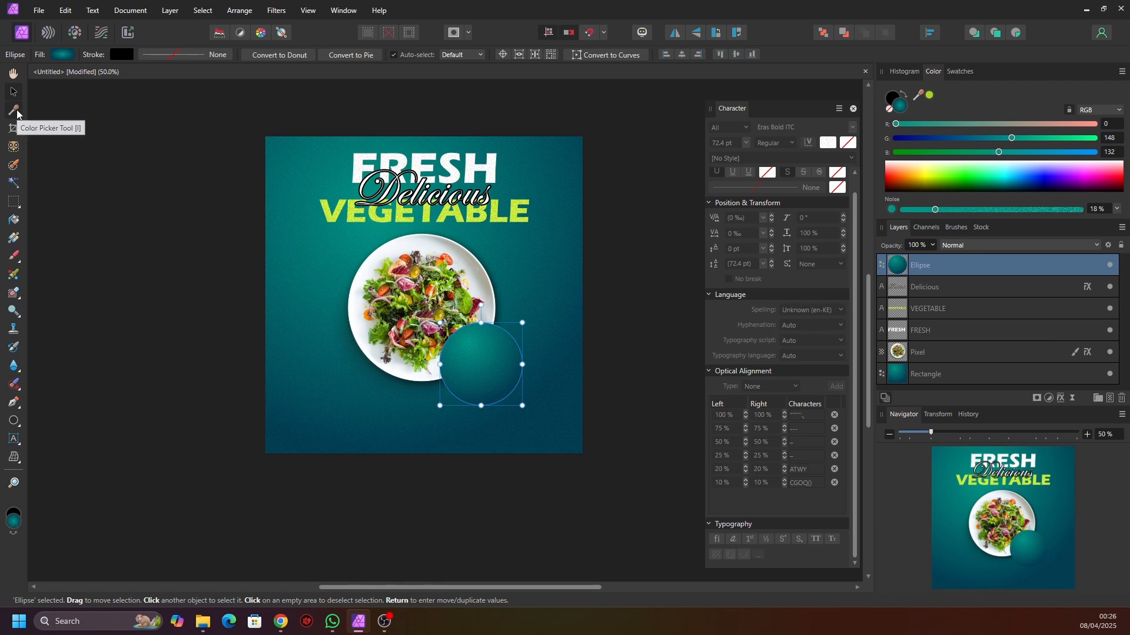
pyautogui.click(408, 243)
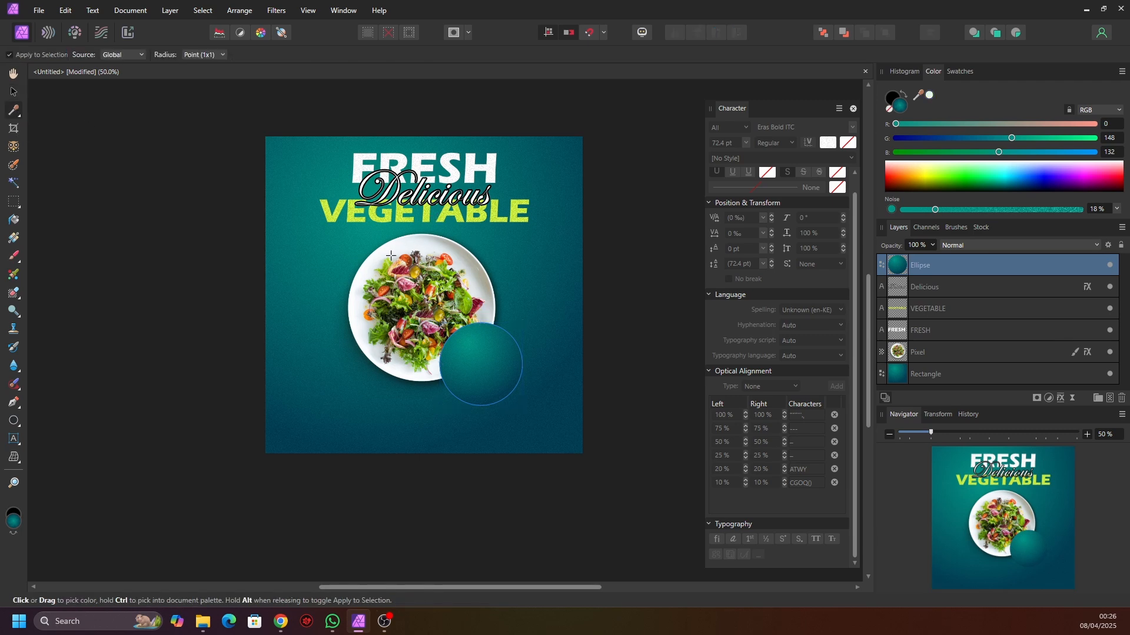
pyautogui.click(14, 91)
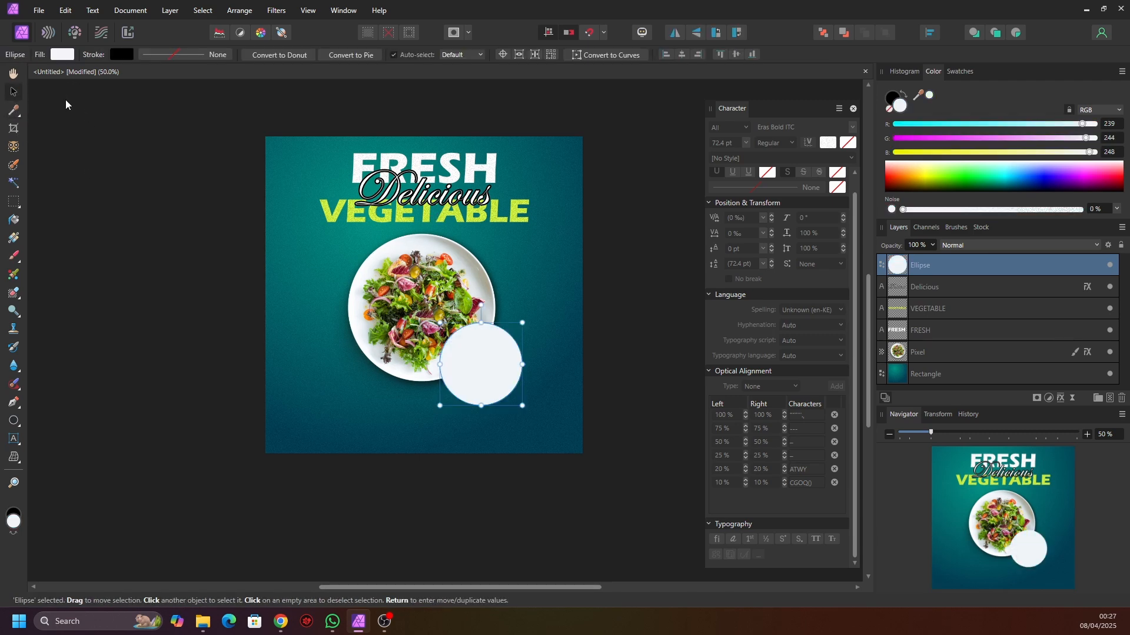
pyautogui.click(85, 110)
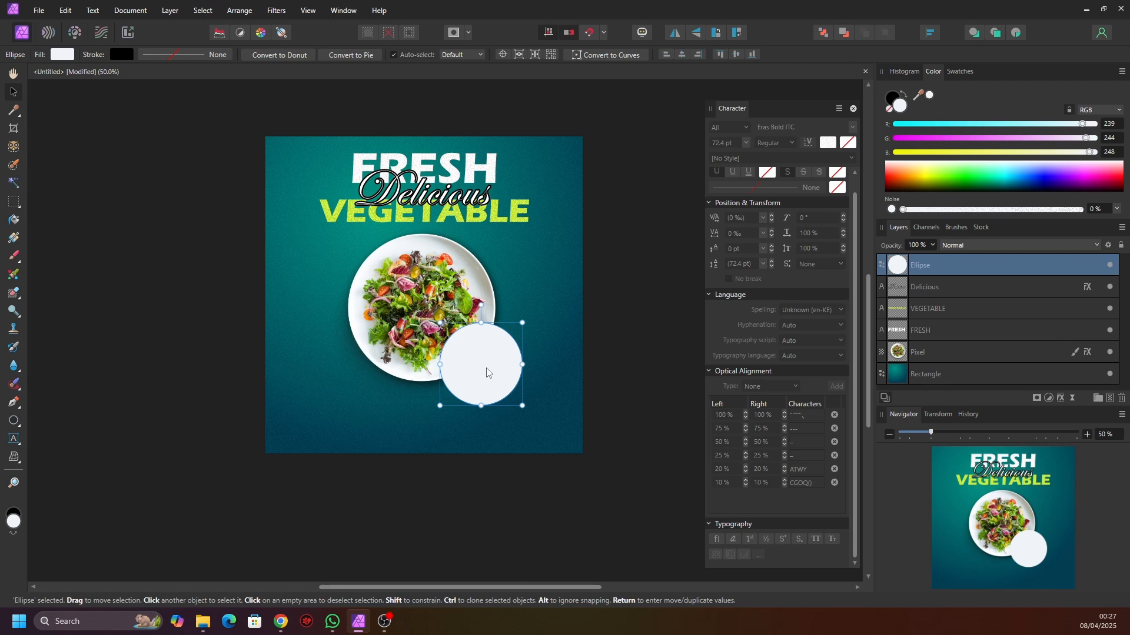
# - Add a slightly smaller concentric copy of the white circle and fill it with the lime green sampled from VEGETABLE
pyautogui.hotkey('ctrl', 'j')
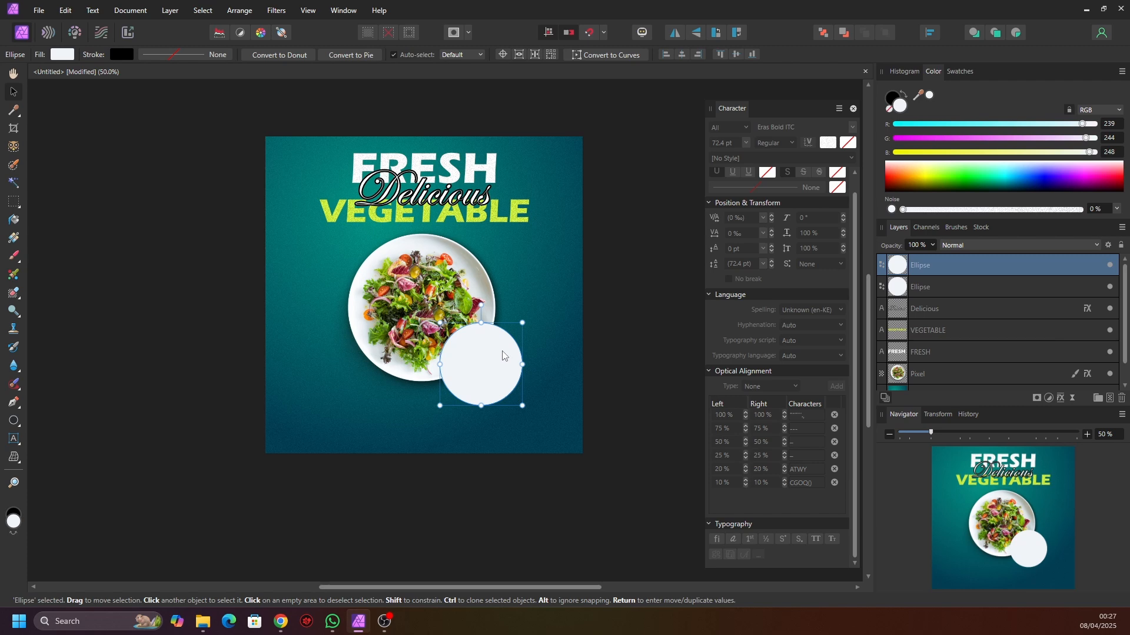
pyautogui.moveTo(523, 322); pyautogui.dragTo(485, 353)
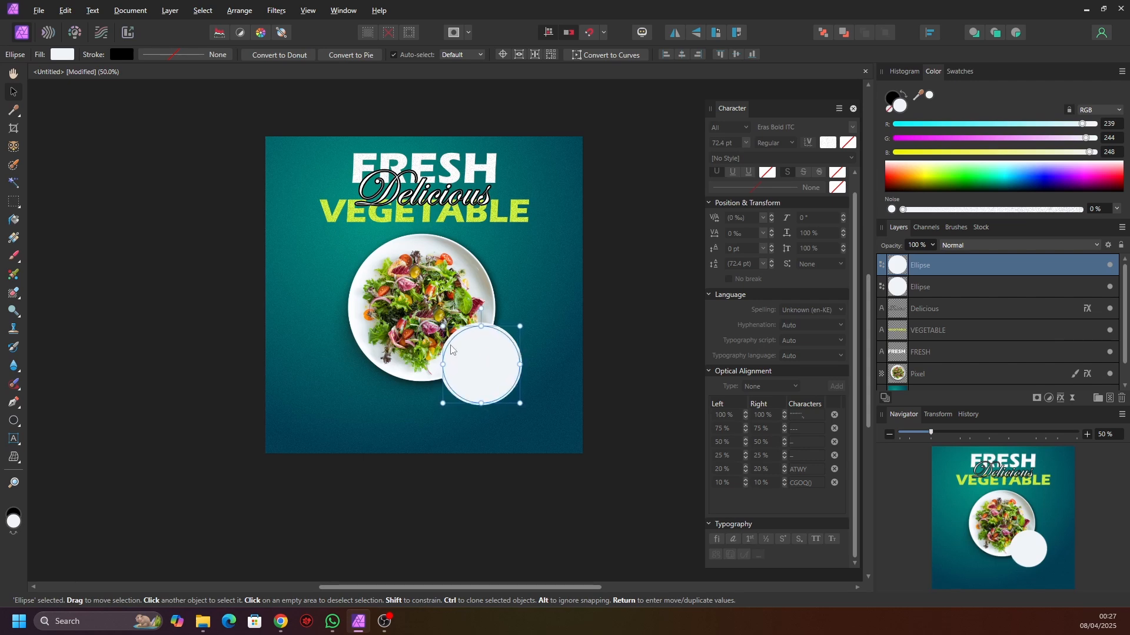
pyautogui.click(13, 110)
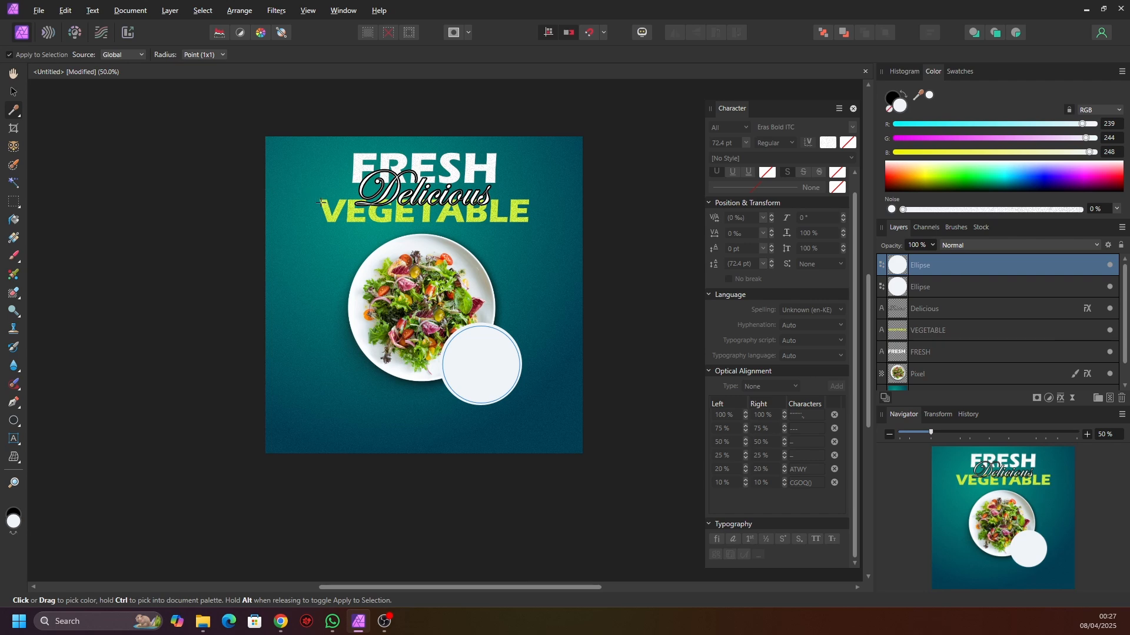
pyautogui.click(325, 207)
pyautogui.click(14, 91)
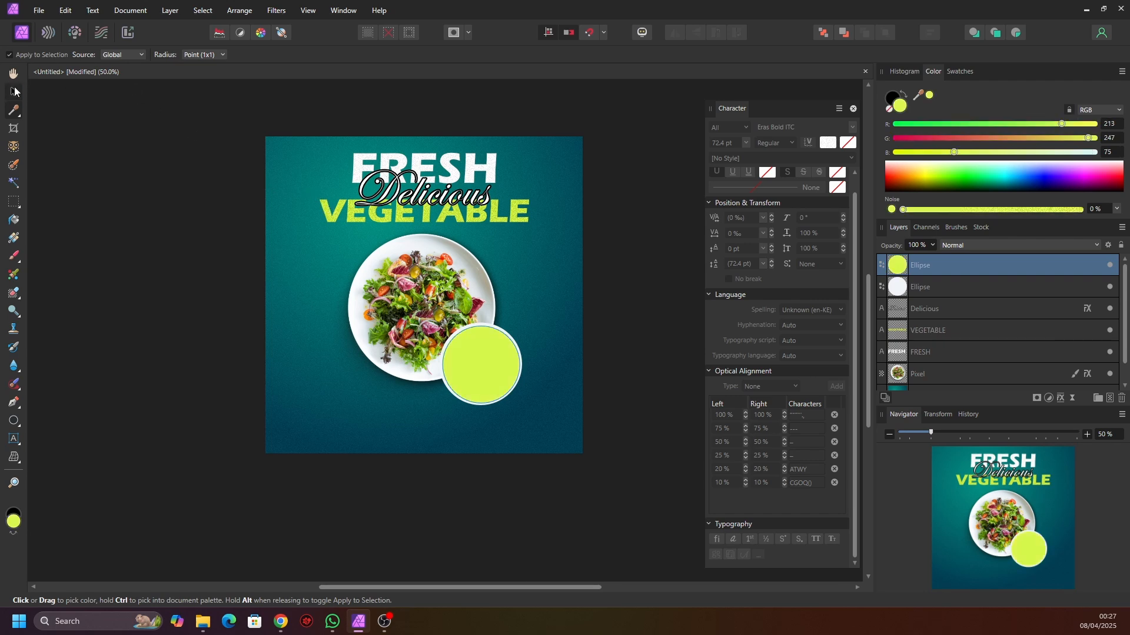
pyautogui.click(562, 266)
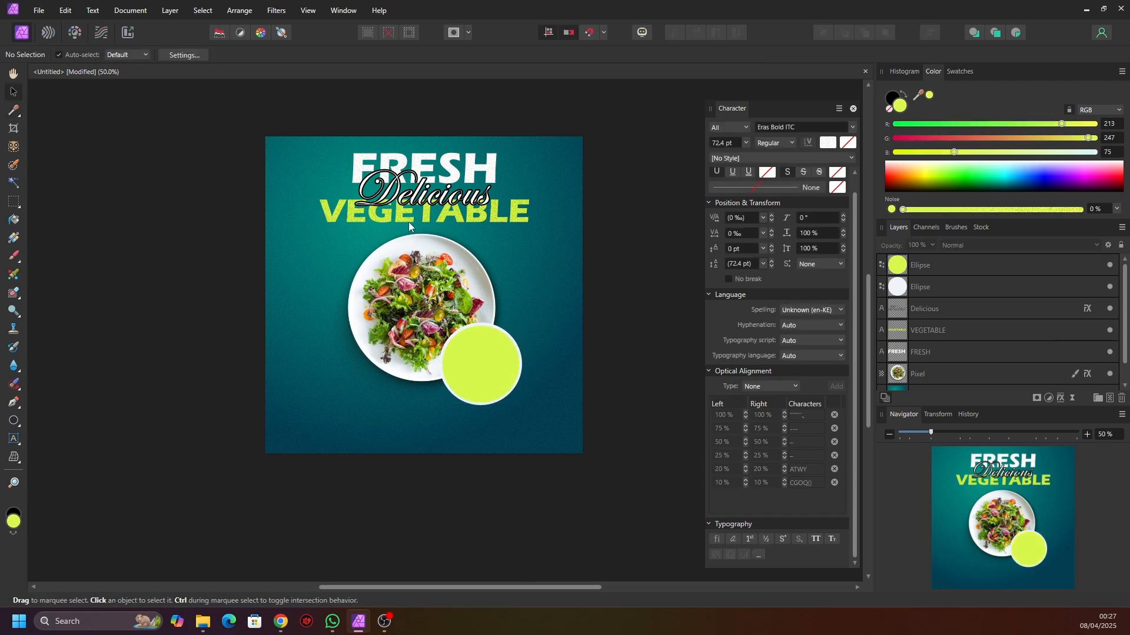
# - Add the artistic text 3,000 in Eras Bold ITC at about 37.2 pt, centred on the lime green circle
pyautogui.click(16, 441)
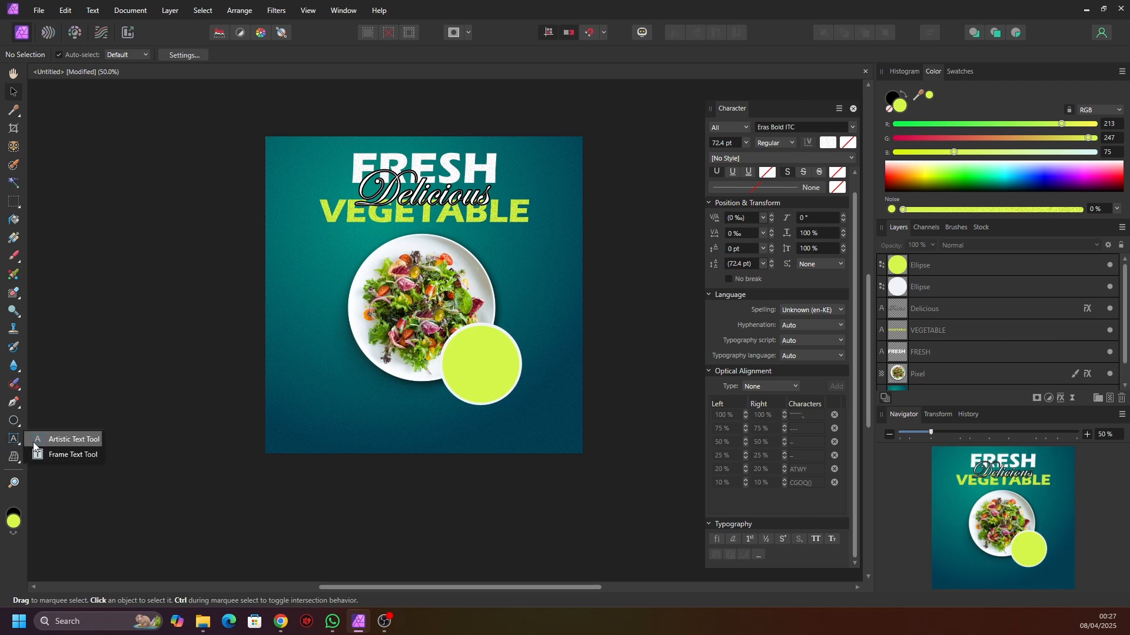
pyautogui.click(41, 440)
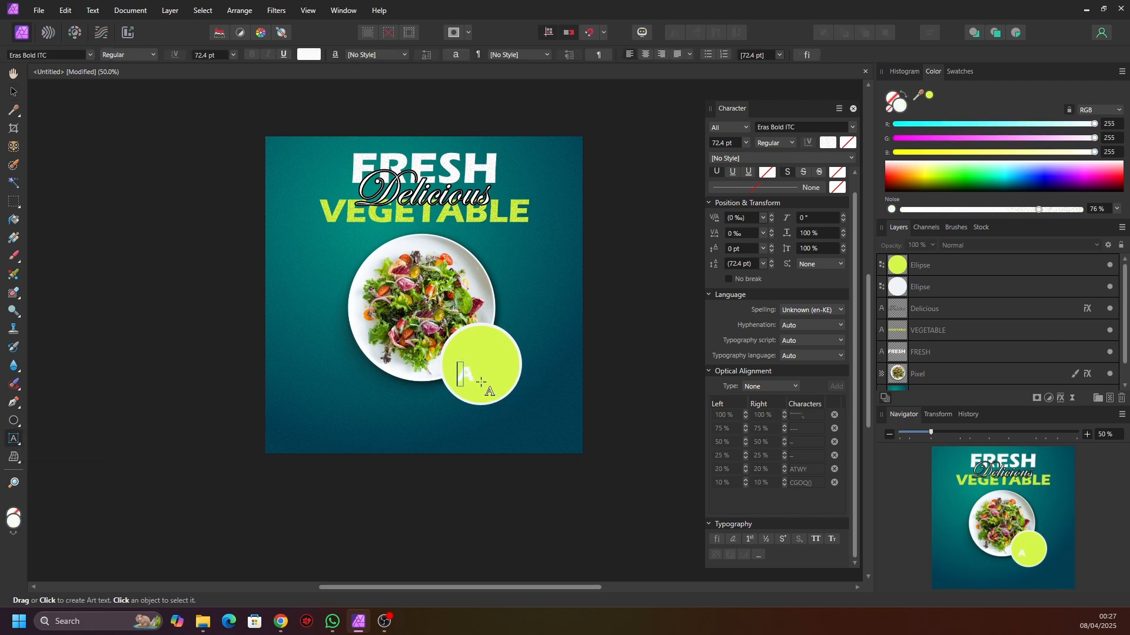
pyautogui.moveTo(467, 371); pyautogui.dragTo(484, 383)
pyautogui.write('3')
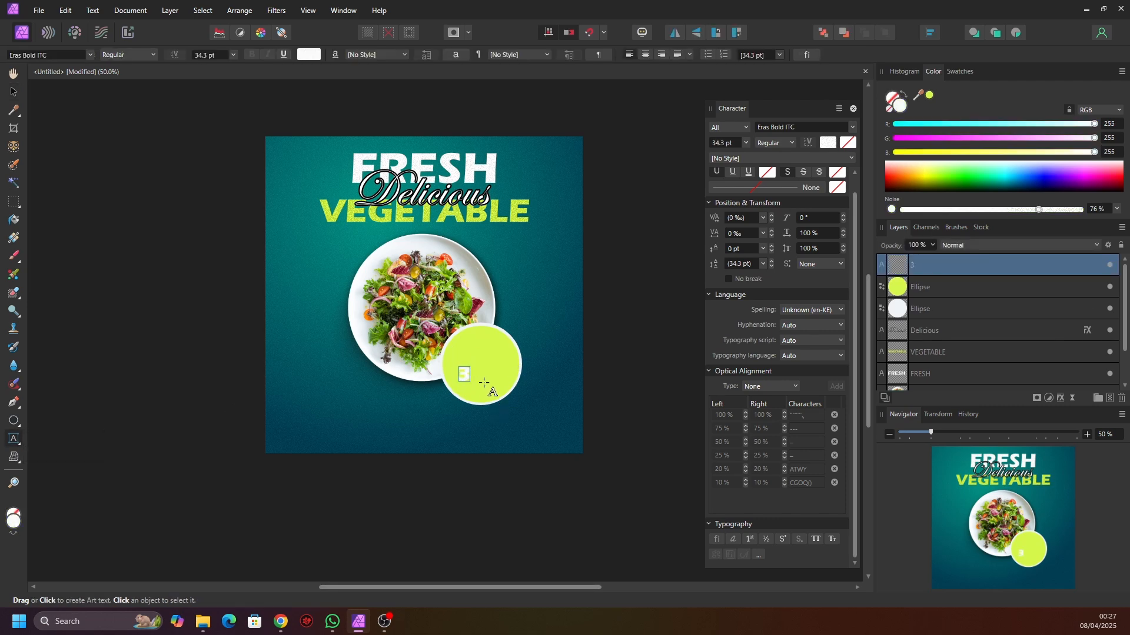
pyautogui.write(',000')
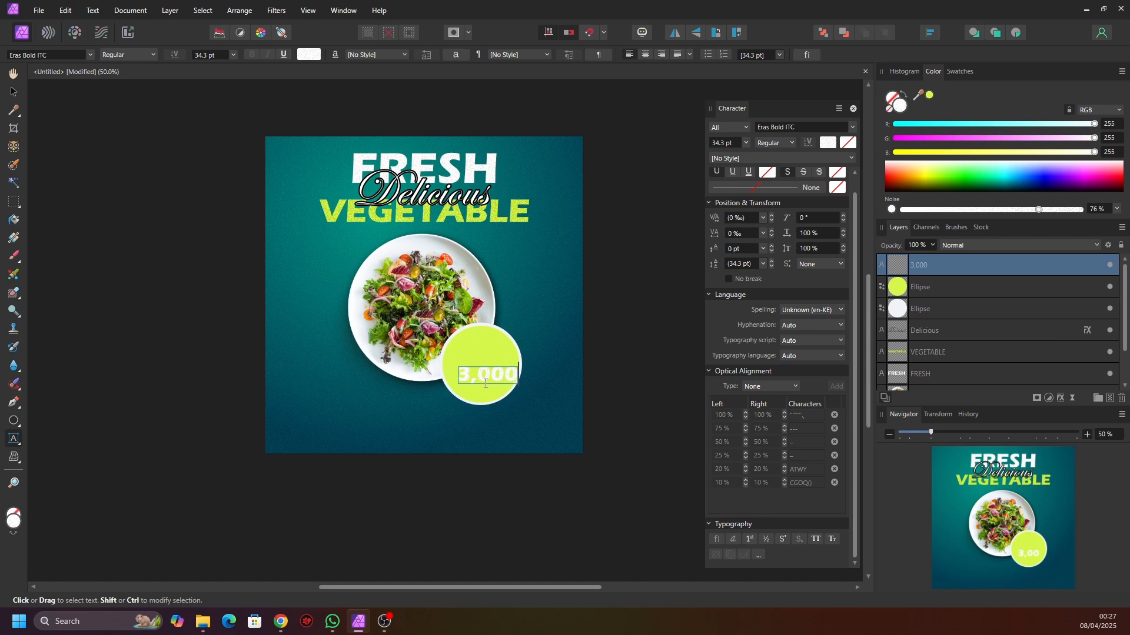
pyautogui.press('Escape')
pyautogui.click(14, 92)
pyautogui.moveTo(499, 376); pyautogui.dragTo(518, 354)
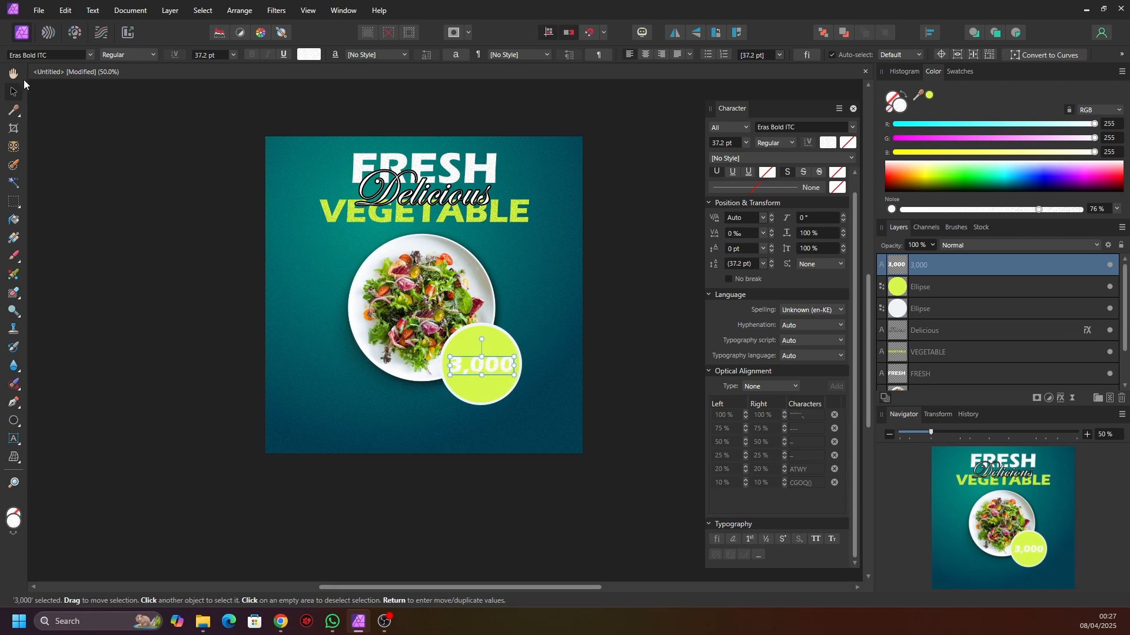
# - Change the 3,000 text colour to black and keep the text selected
pyautogui.click(23, 110)
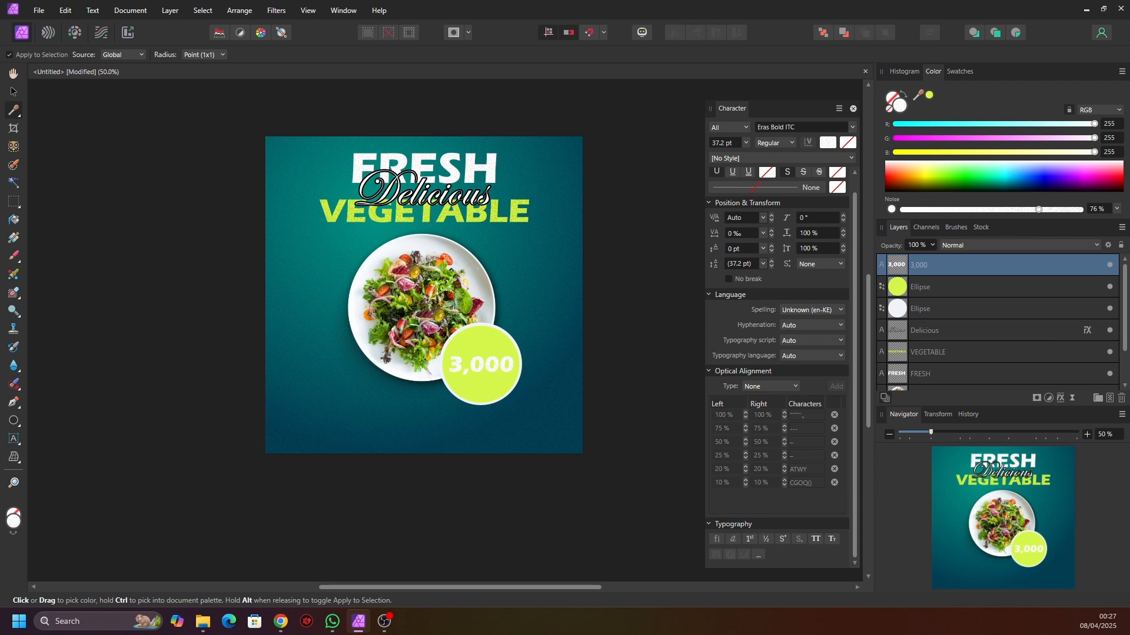
pyautogui.click(14, 91)
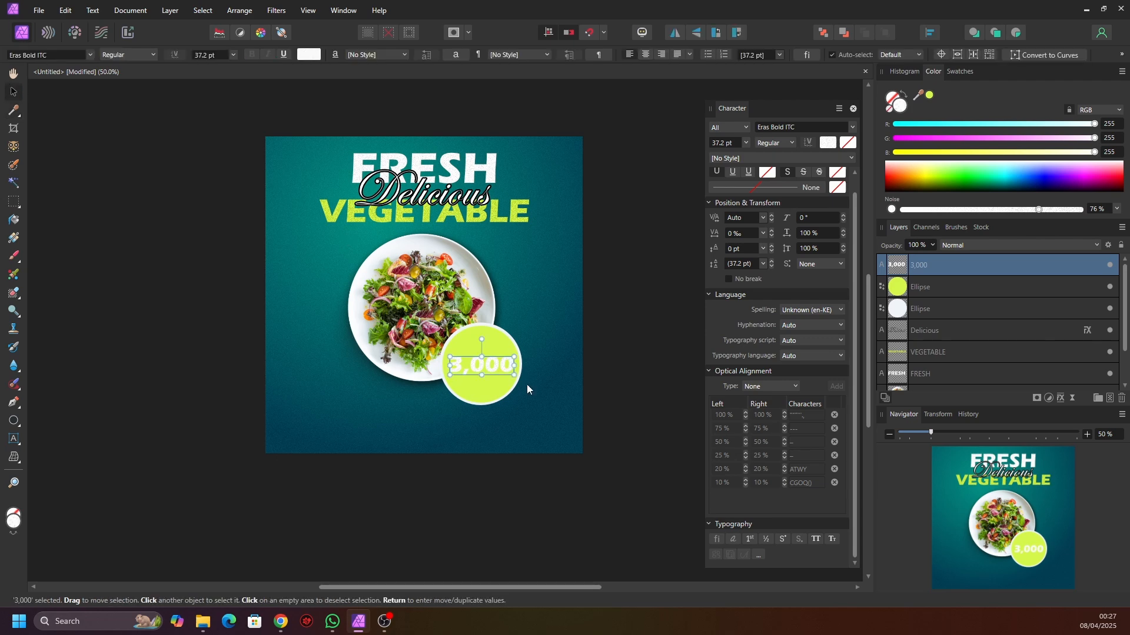
pyautogui.click(920, 190)
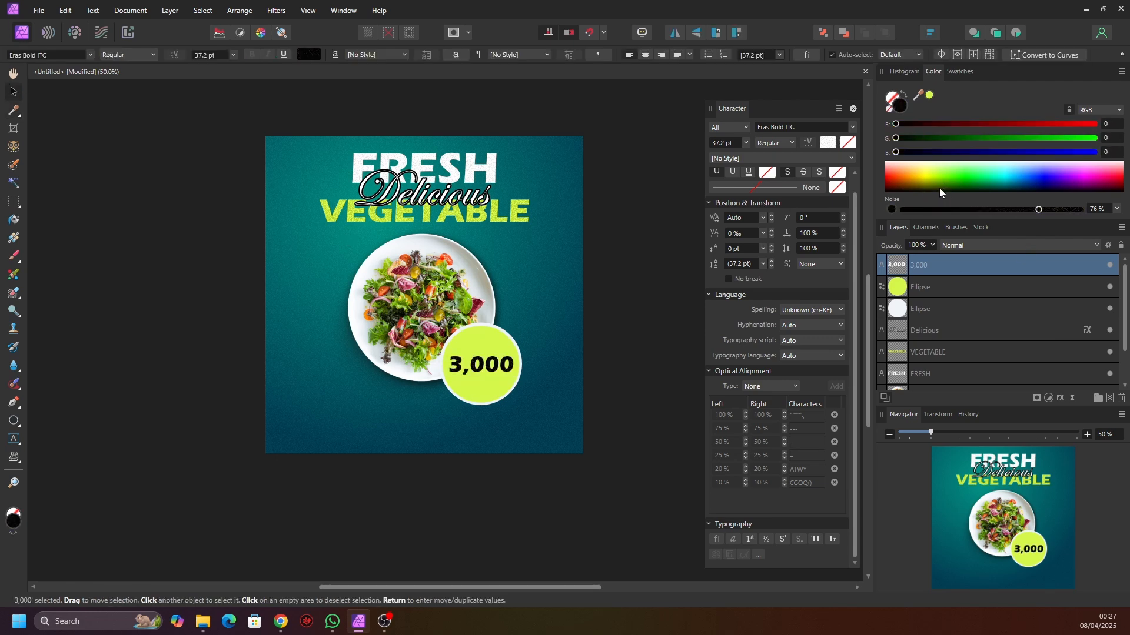
pyautogui.click(307, 54)
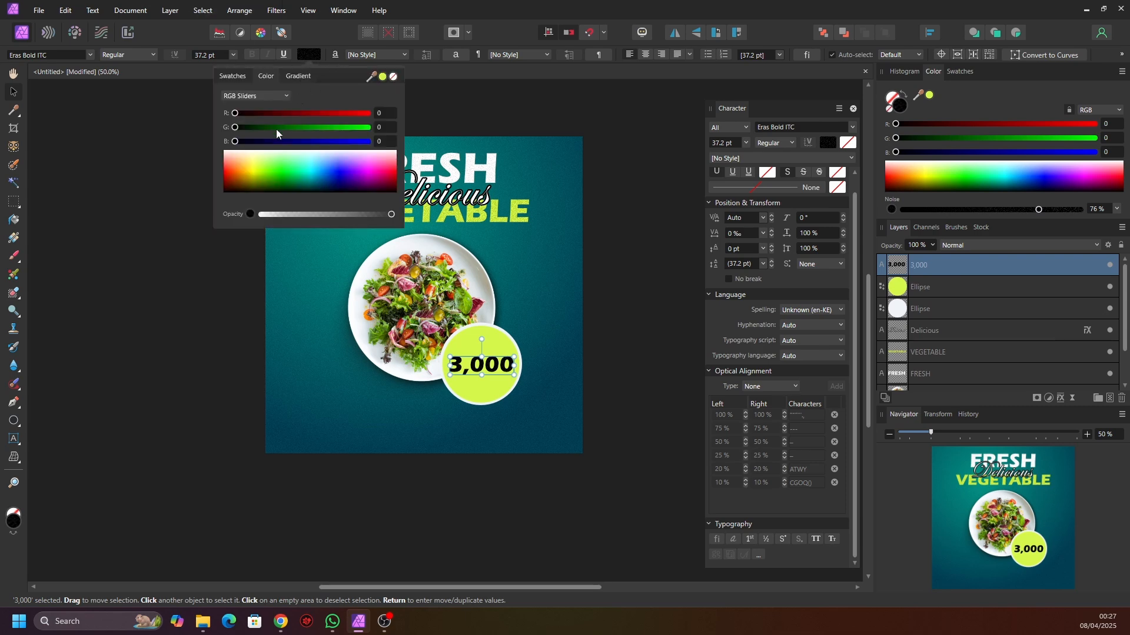
pyautogui.click(155, 125)
pyautogui.click(497, 370)
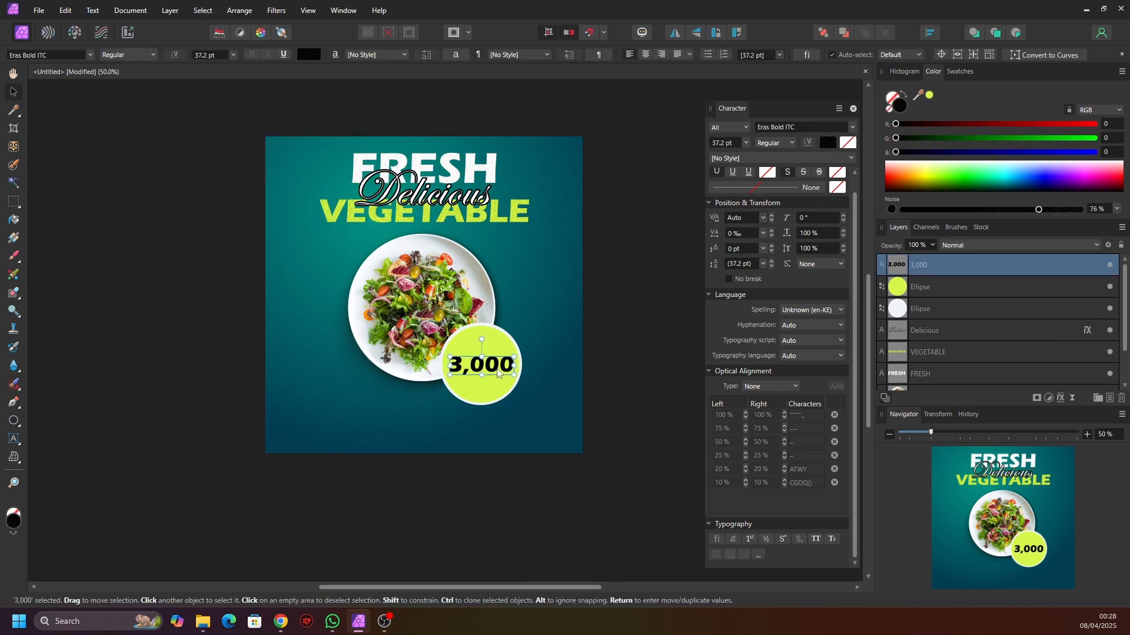
# - Duplicate the 3,000 text above the original, change the copy to Ksh at about 23 pt, and place a copy of it below the price
pyautogui.moveTo(494, 374); pyautogui.dragTo(493, 357)
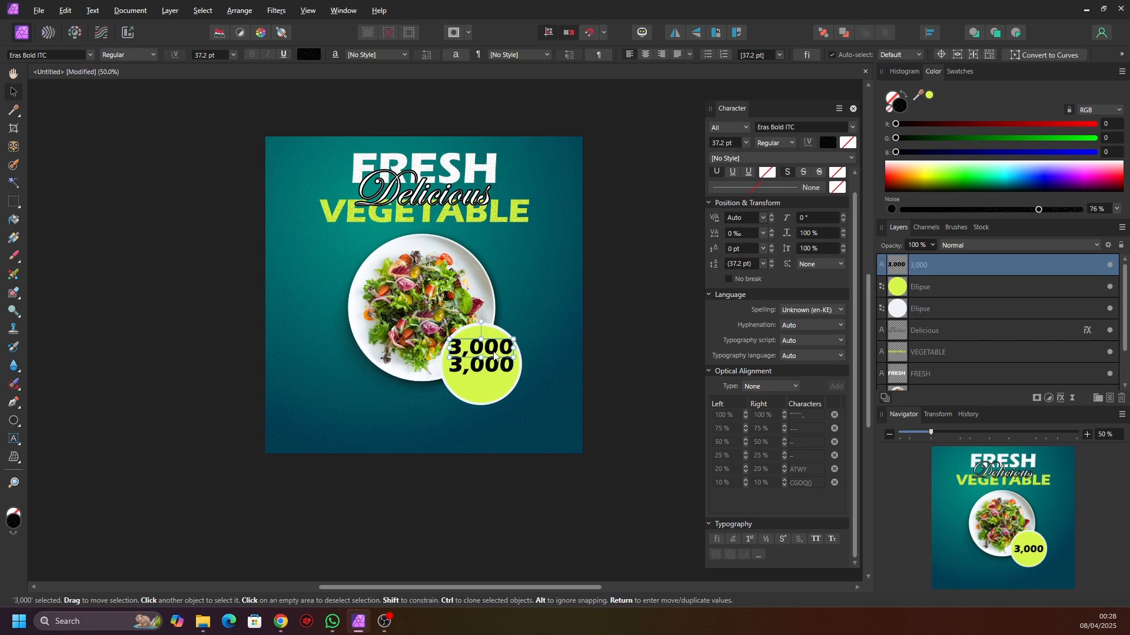
pyautogui.doubleClick(493, 349)
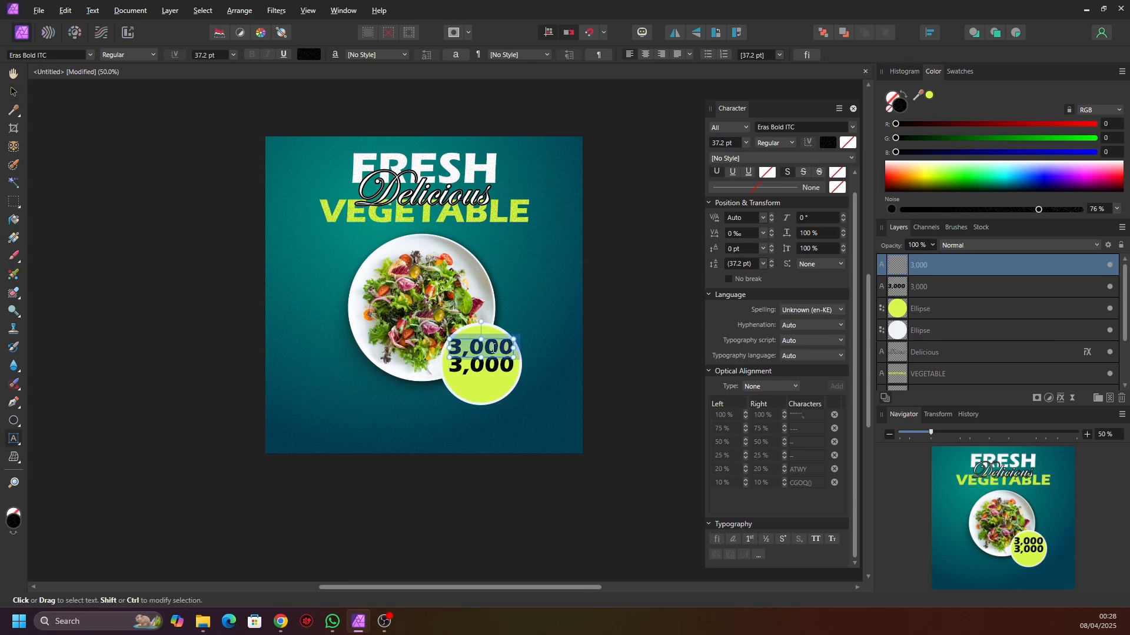
pyautogui.write('Ksh')
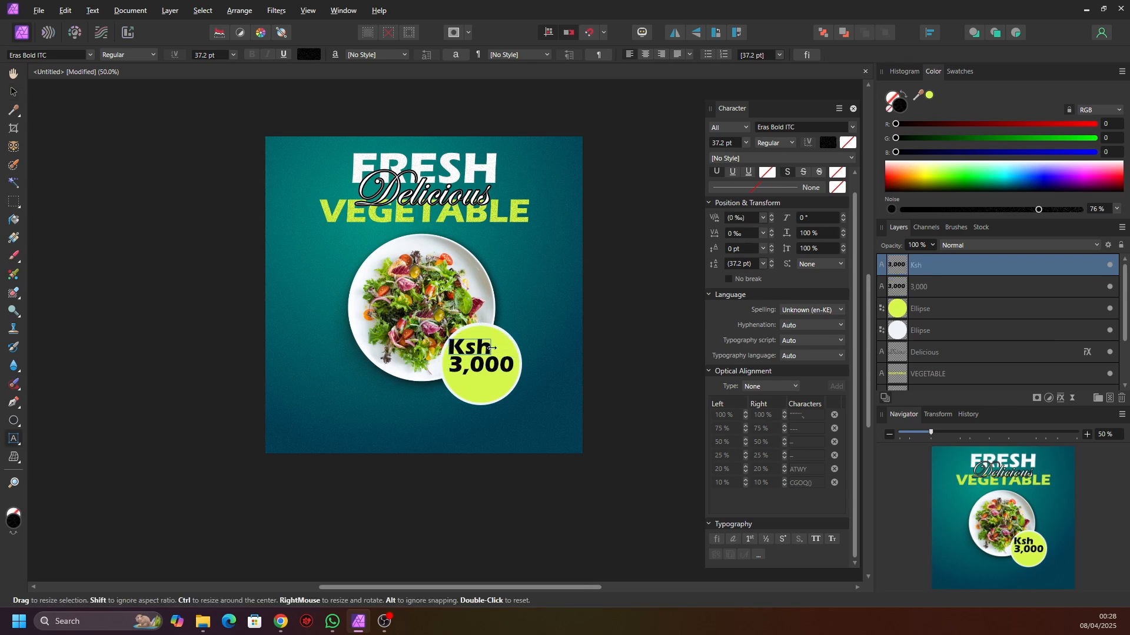
pyautogui.click(15, 93)
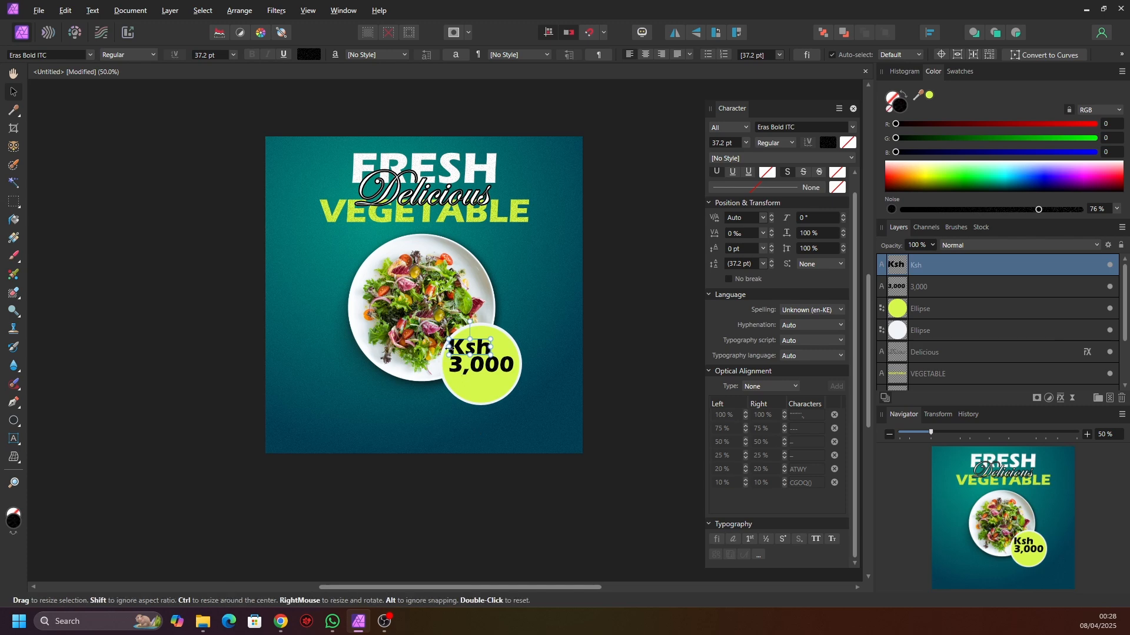
pyautogui.moveTo(451, 342); pyautogui.dragTo(491, 387)
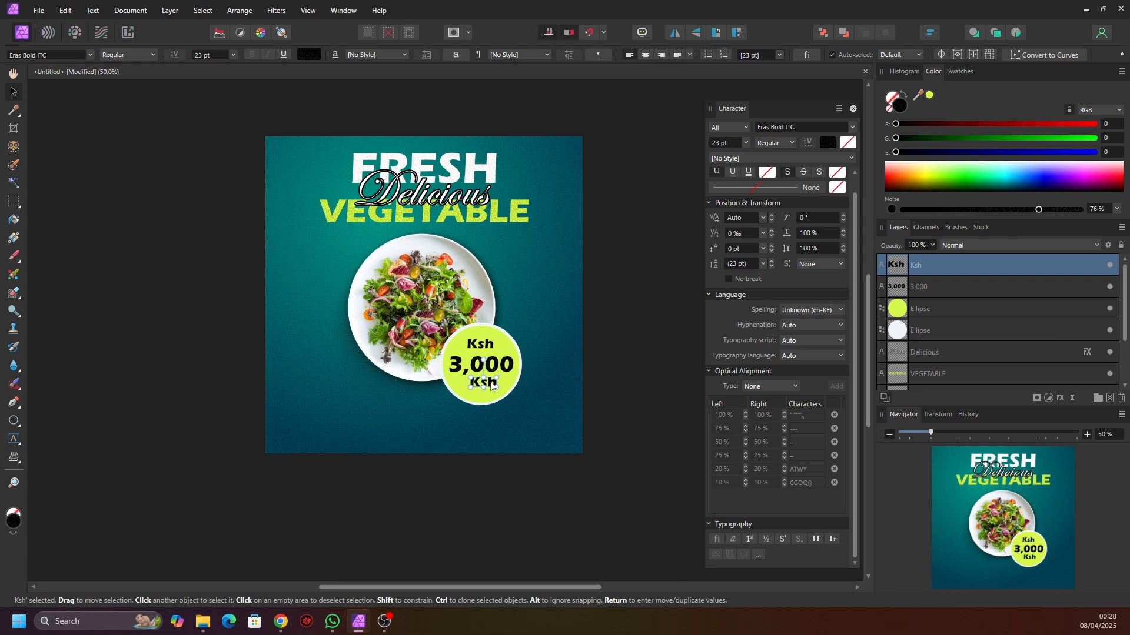
# - Change the lower Ksh copy to ONLY and centre it beneath 3,000 in the badge
pyautogui.doubleClick(484, 383)
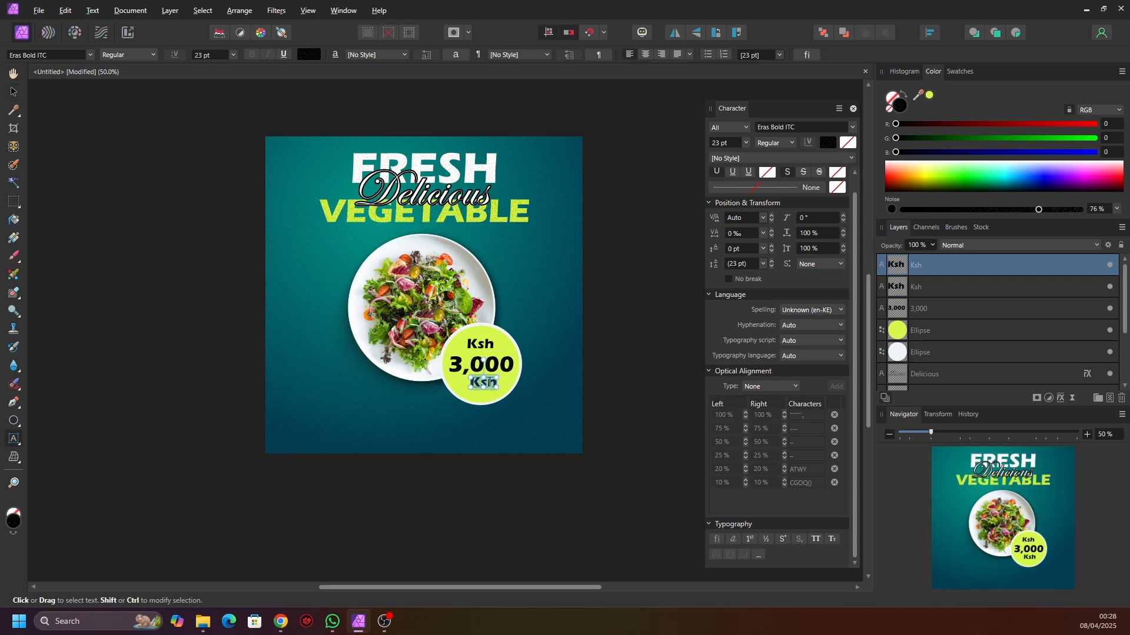
pyautogui.write('ONLY')
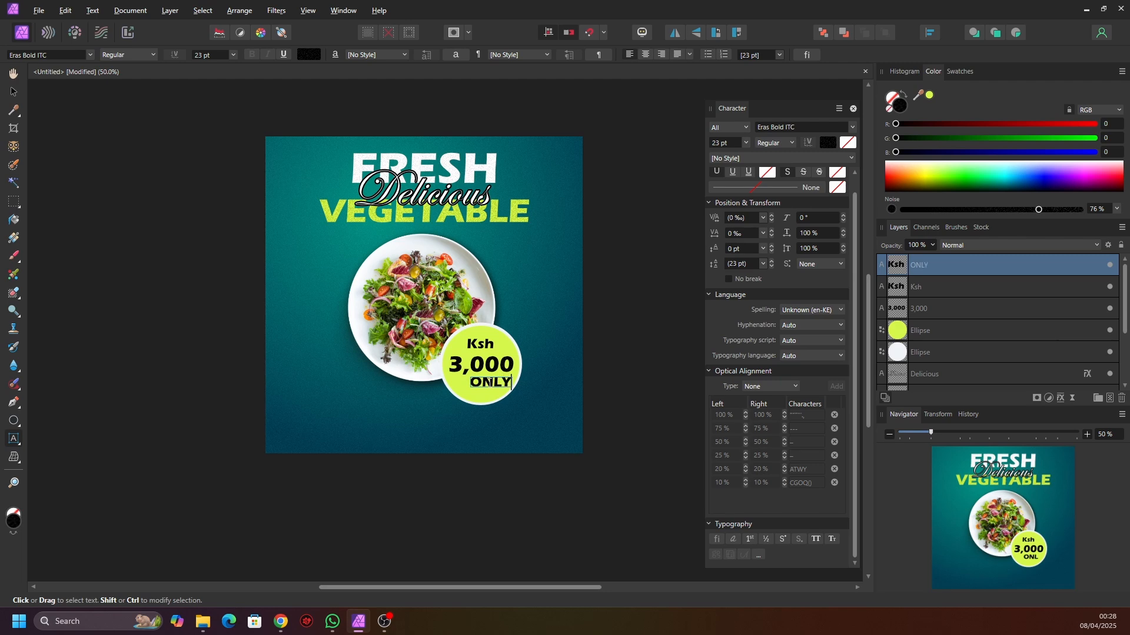
pyautogui.click(14, 91)
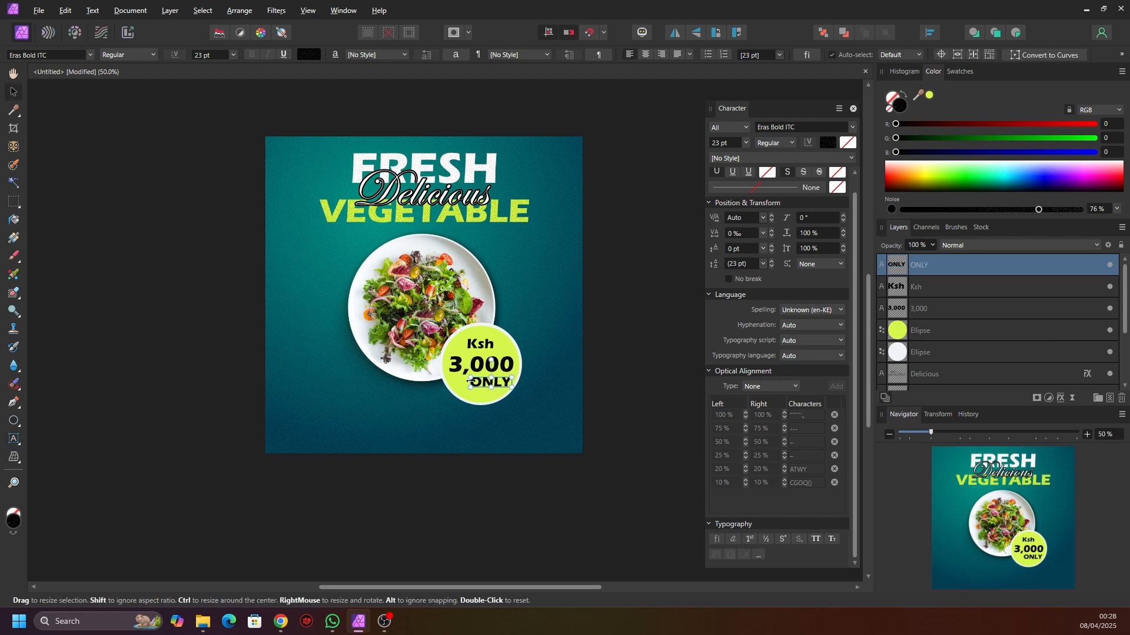
pyautogui.moveTo(503, 386); pyautogui.dragTo(494, 387)
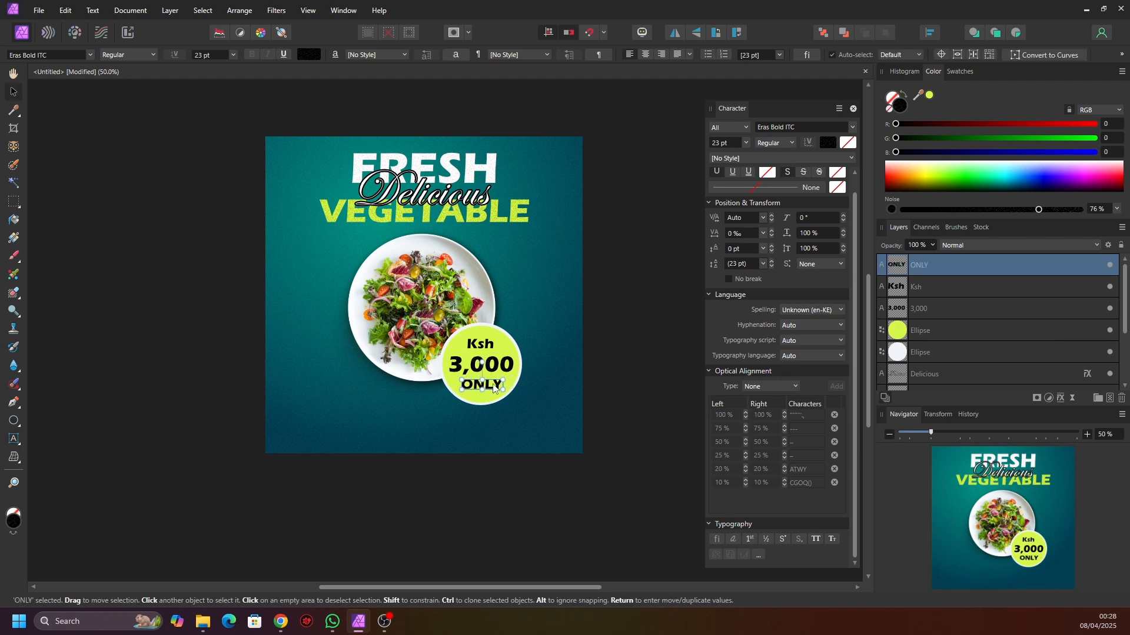
# - Align the Ksh, 3,000 and ONLY texts on their horizontal centres and space them evenly vertically
pyautogui.keyDown('shift'); pyautogui.click(496, 371); pyautogui.keyUp('shift')
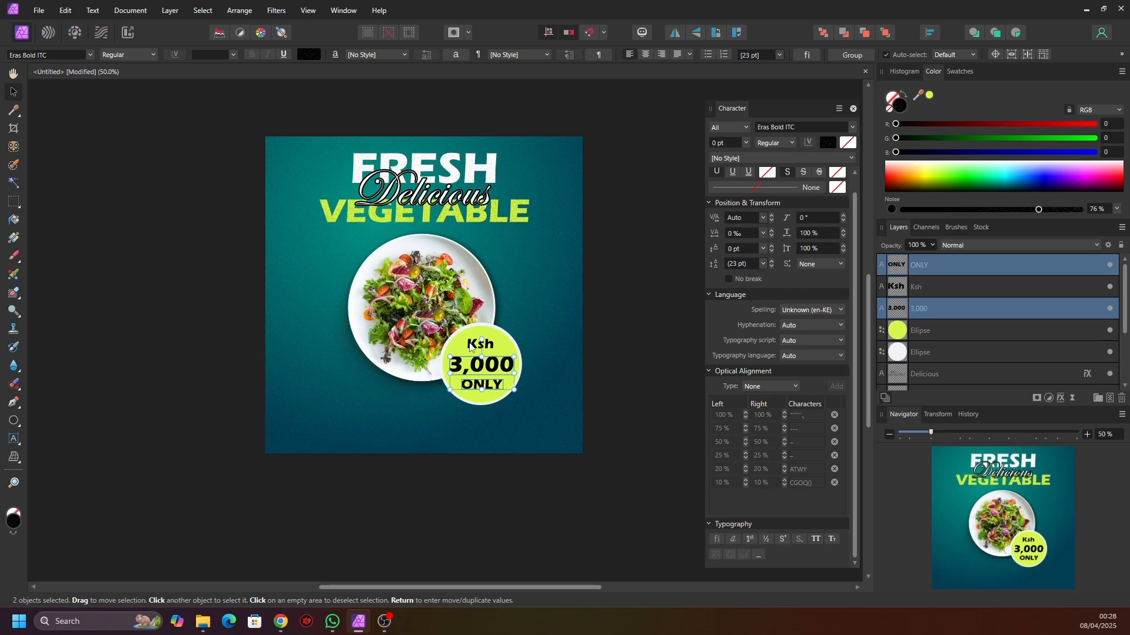
pyautogui.keyDown('shift'); pyautogui.click(469, 346); pyautogui.keyUp('shift')
pyautogui.click(934, 33)
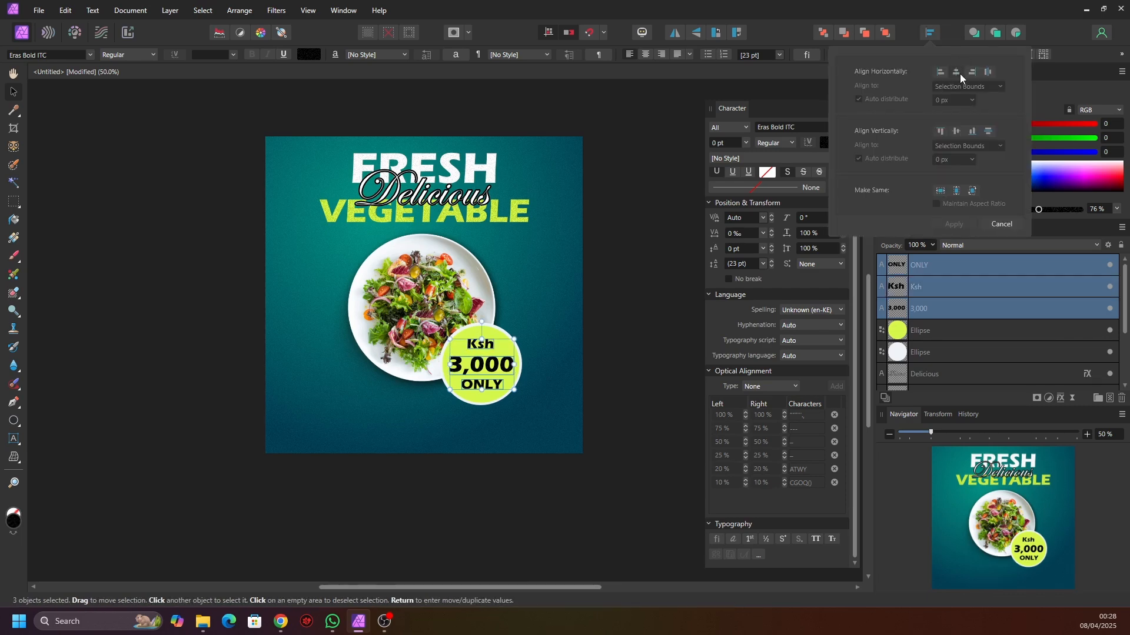
pyautogui.click(959, 73)
pyautogui.click(989, 130)
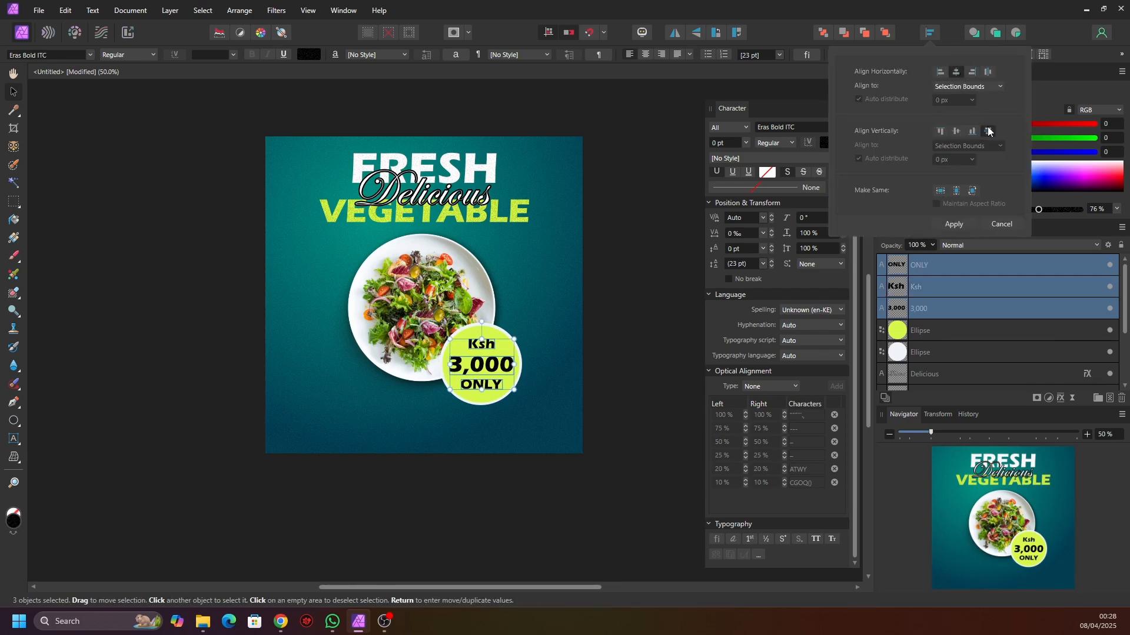
pyautogui.click(647, 276)
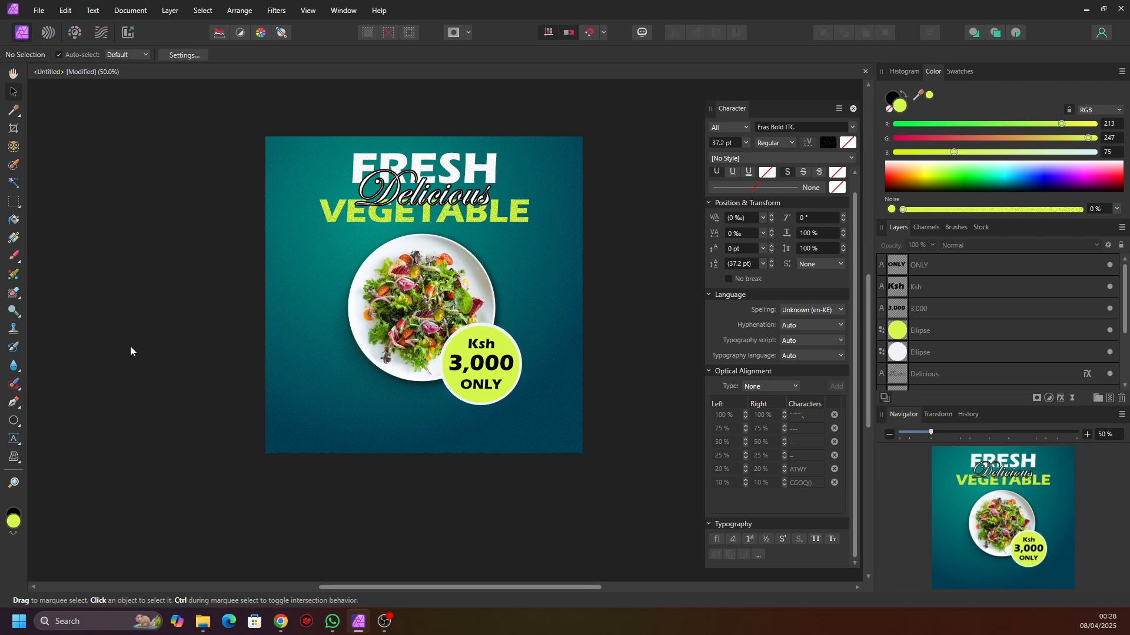
# - Add the artistic text "order now its available!!" in Eras Bold ITC at 37.2 pt below the plate
pyautogui.click(13, 439)
pyautogui.moveTo(323, 421)
pyautogui.mouseDown()
pyautogui.moveTo(347, 432)
pyautogui.moveTo(342, 424)
pyautogui.mouseUp()
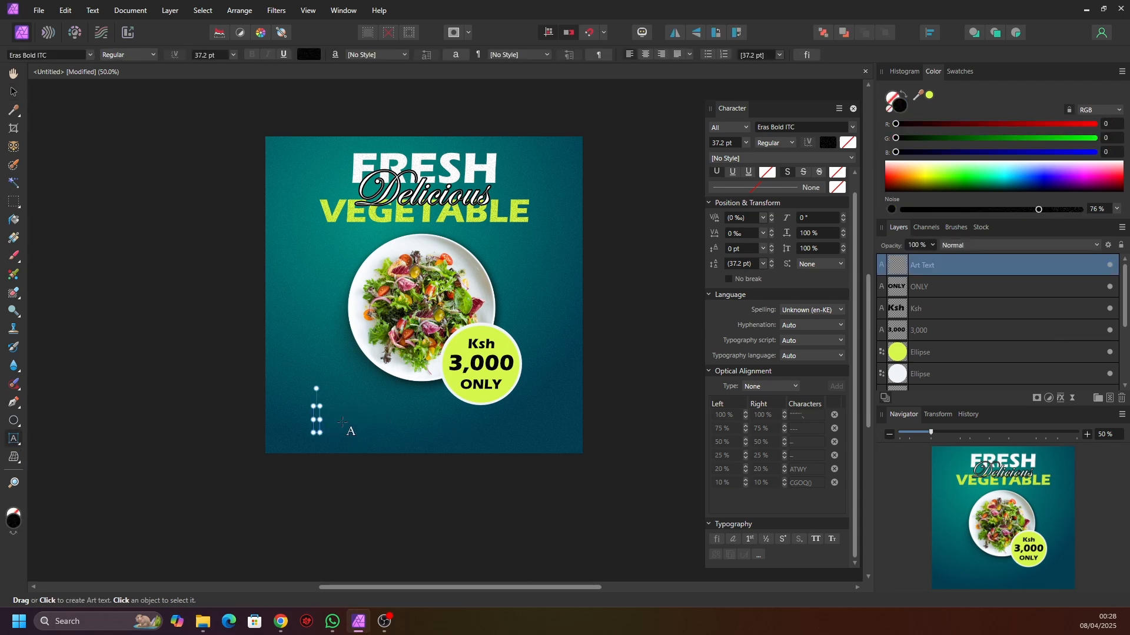
pyautogui.write('ord')
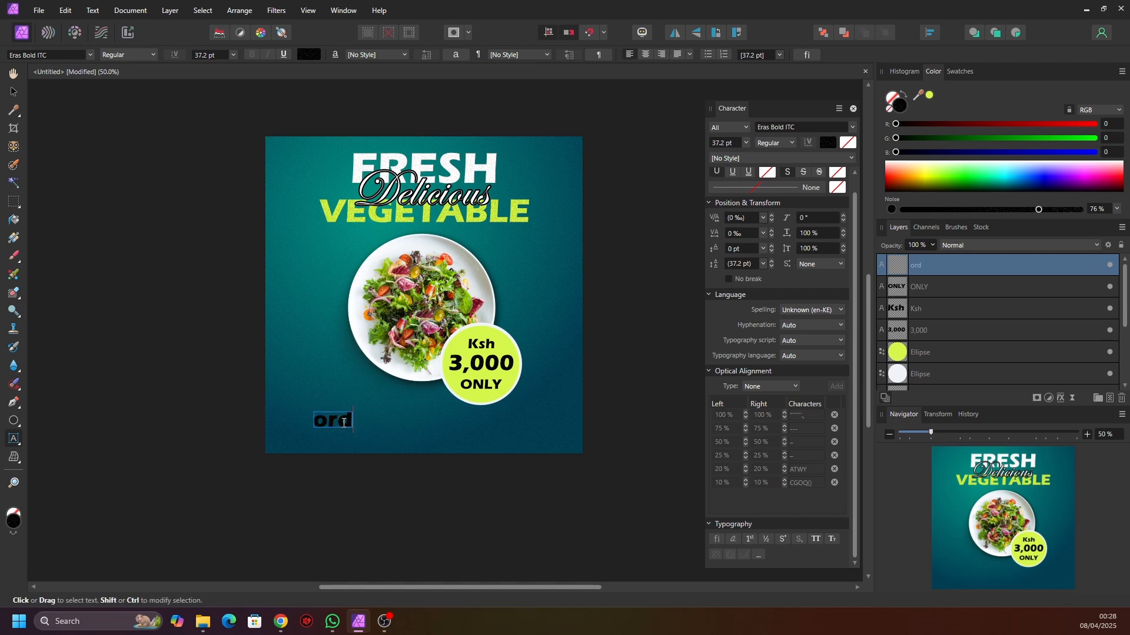
pyautogui.write('er now')
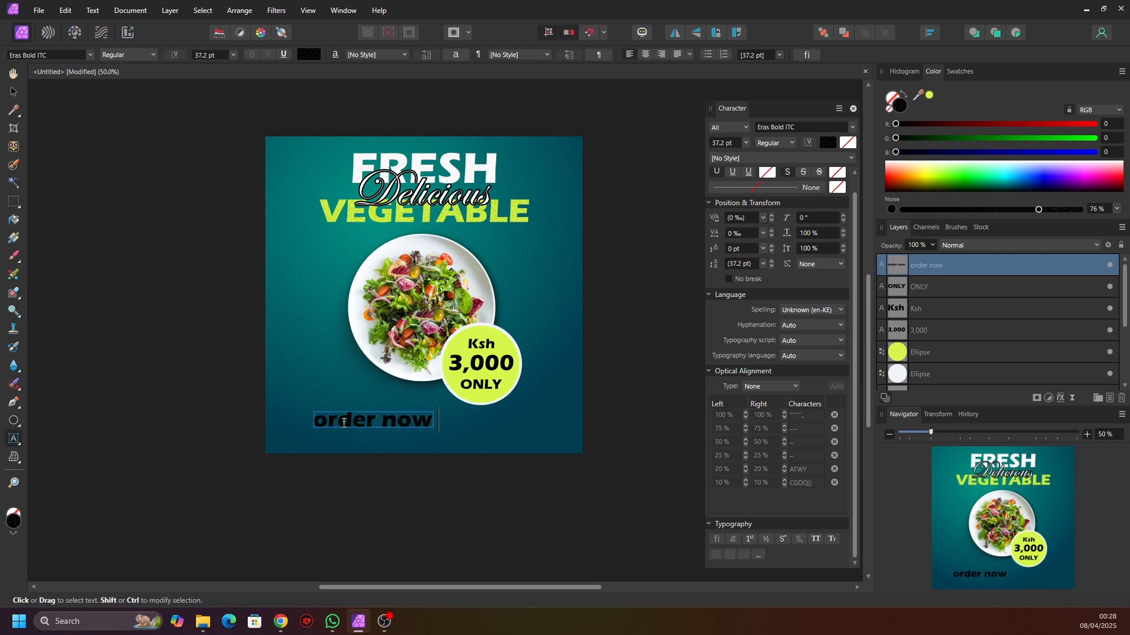
pyautogui.write(' its avaial')
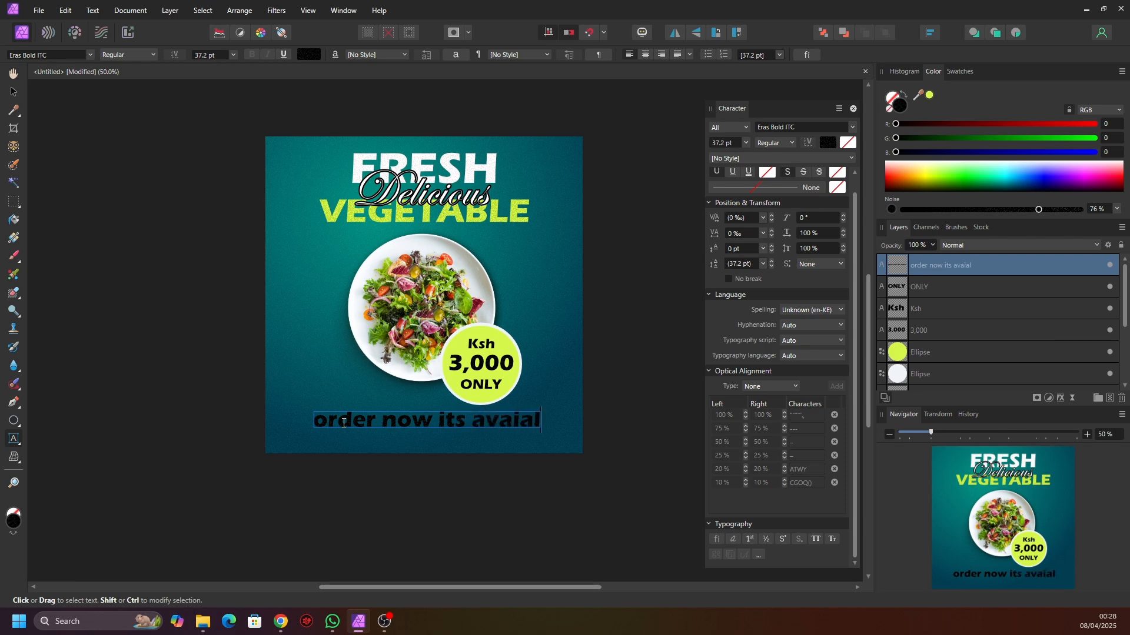
pyautogui.press('BackSpace')
pyautogui.press('BackSpace')
pyautogui.write('lable')
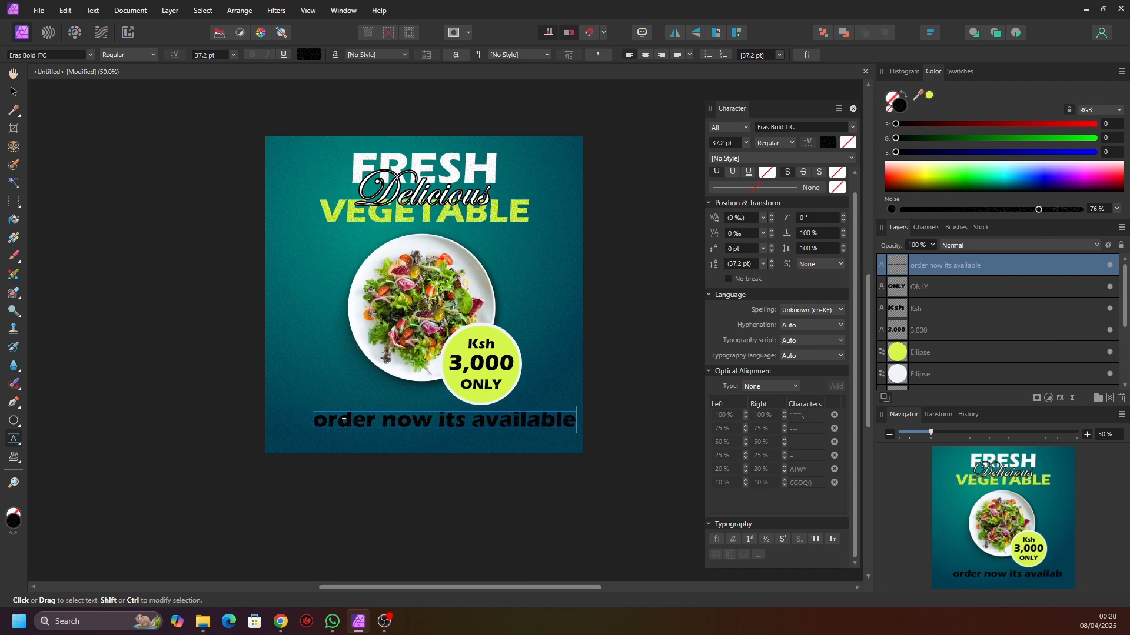
pyautogui.write('!!')
pyautogui.press('Escape')
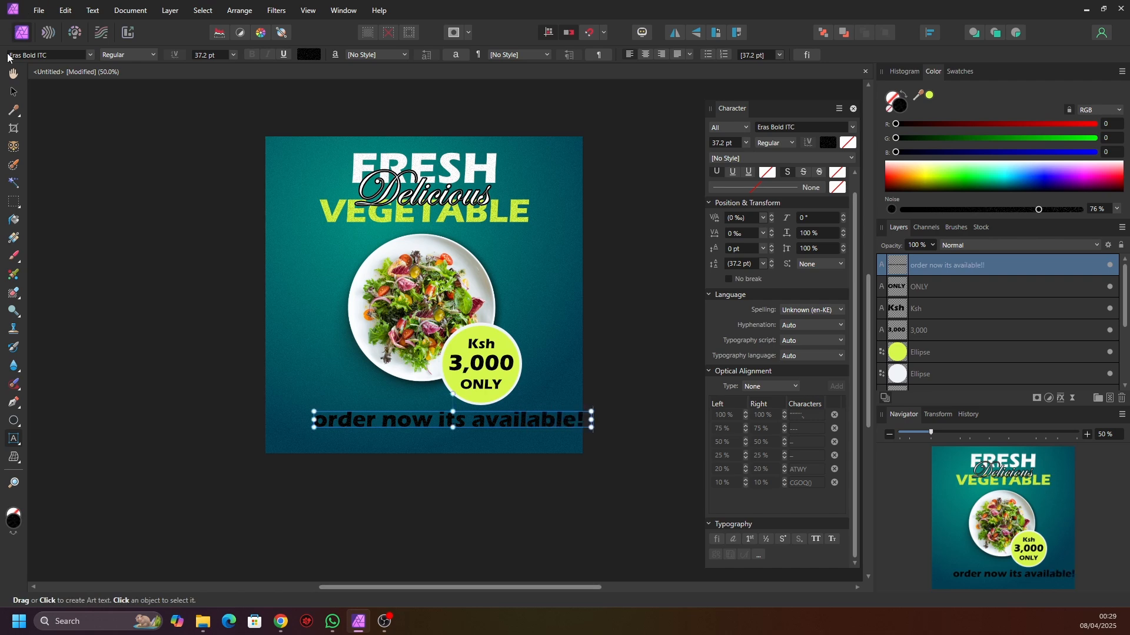
# - Shrink the "order now its available!!" text to about 33.2 pt and centre it horizontally on the page
pyautogui.click(13, 91)
pyautogui.moveTo(489, 426); pyautogui.dragTo(463, 424)
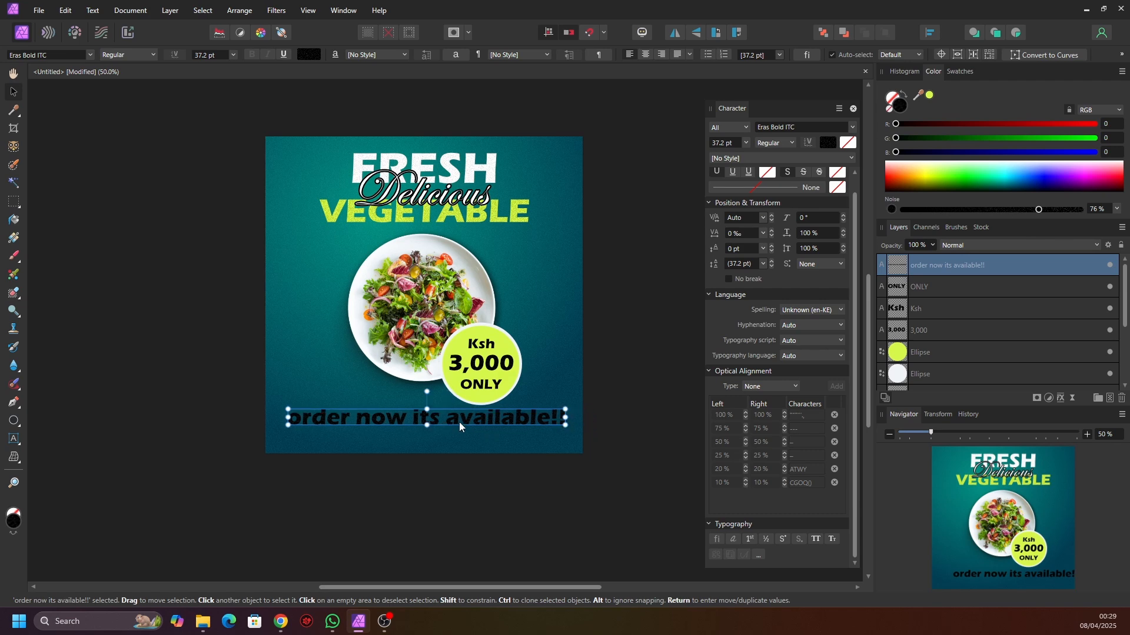
pyautogui.moveTo(288, 412); pyautogui.dragTo(324, 419)
pyautogui.moveTo(472, 421); pyautogui.dragTo(464, 423)
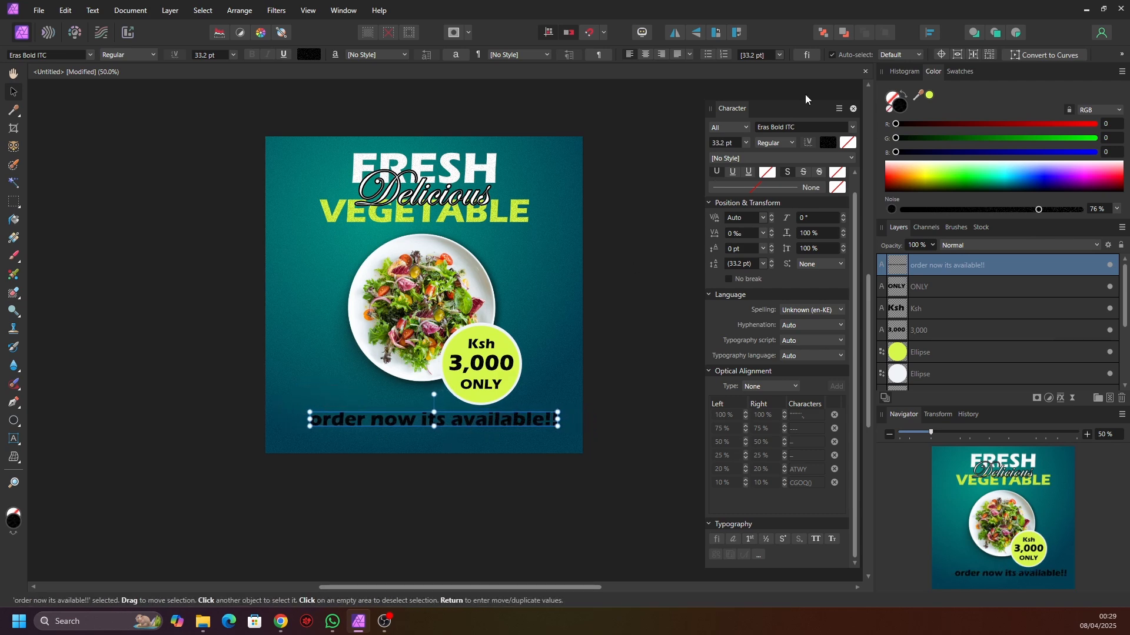
pyautogui.click(929, 32)
pyautogui.click(960, 68)
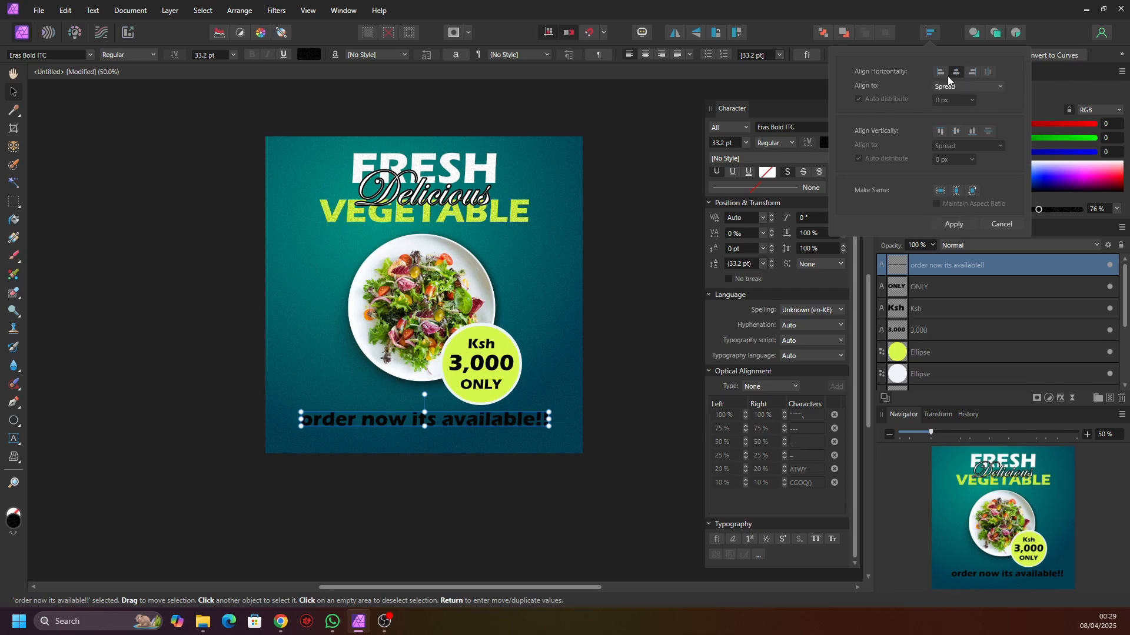
pyautogui.click(647, 408)
# - Recolour the "order now its available!!" text with the white sampled from the FRESH heading
pyautogui.click(520, 425)
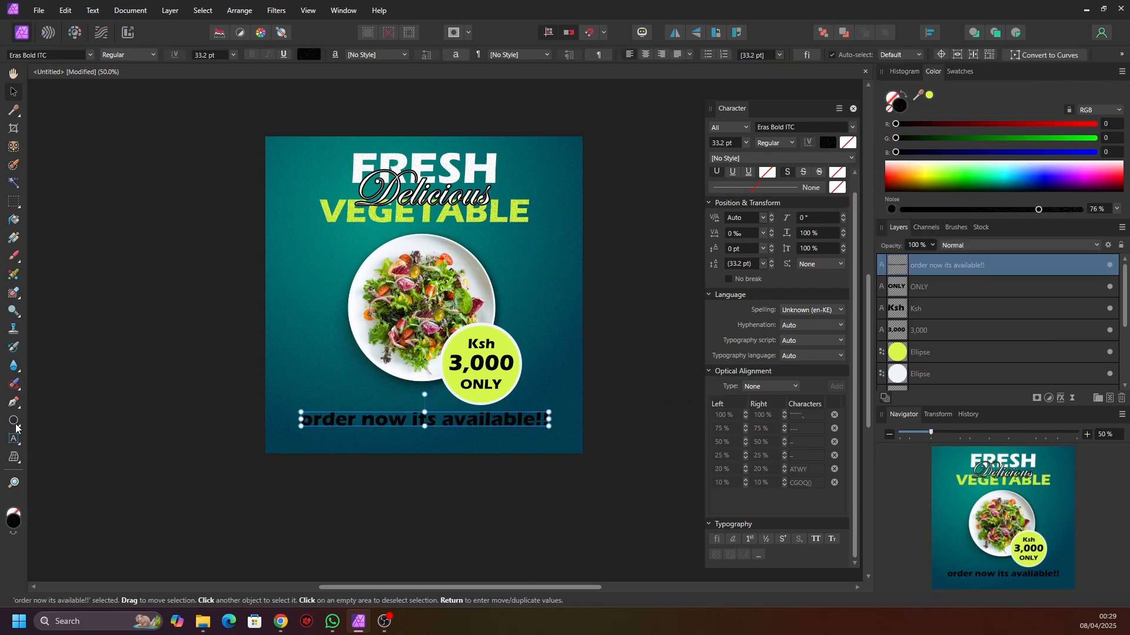
pyautogui.click(14, 110)
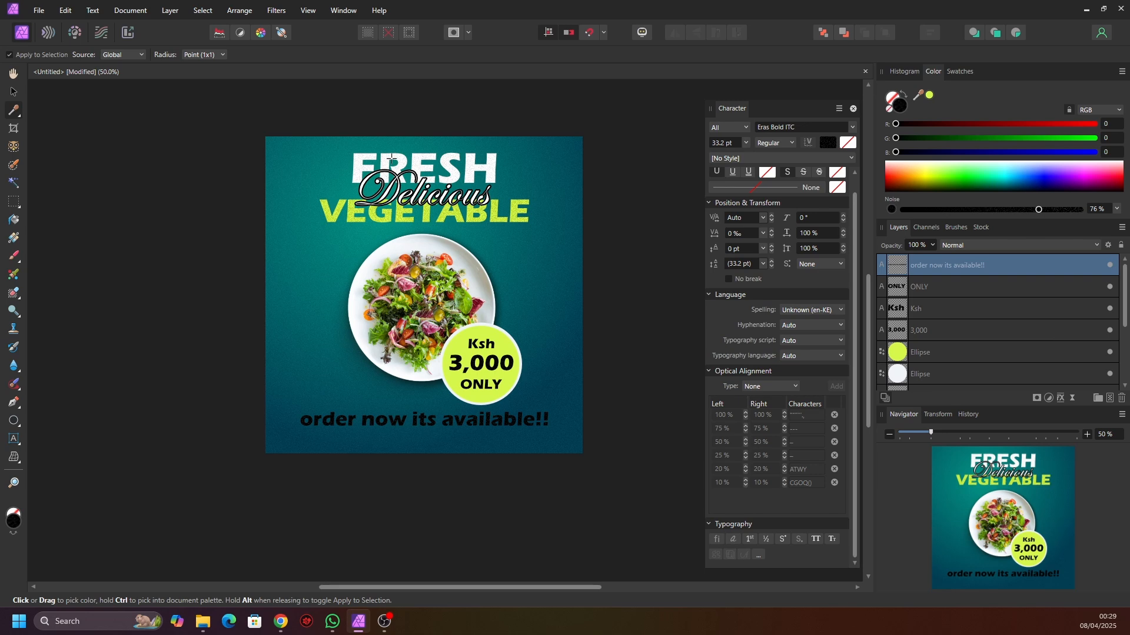
pyautogui.click(392, 158)
pyautogui.click(13, 91)
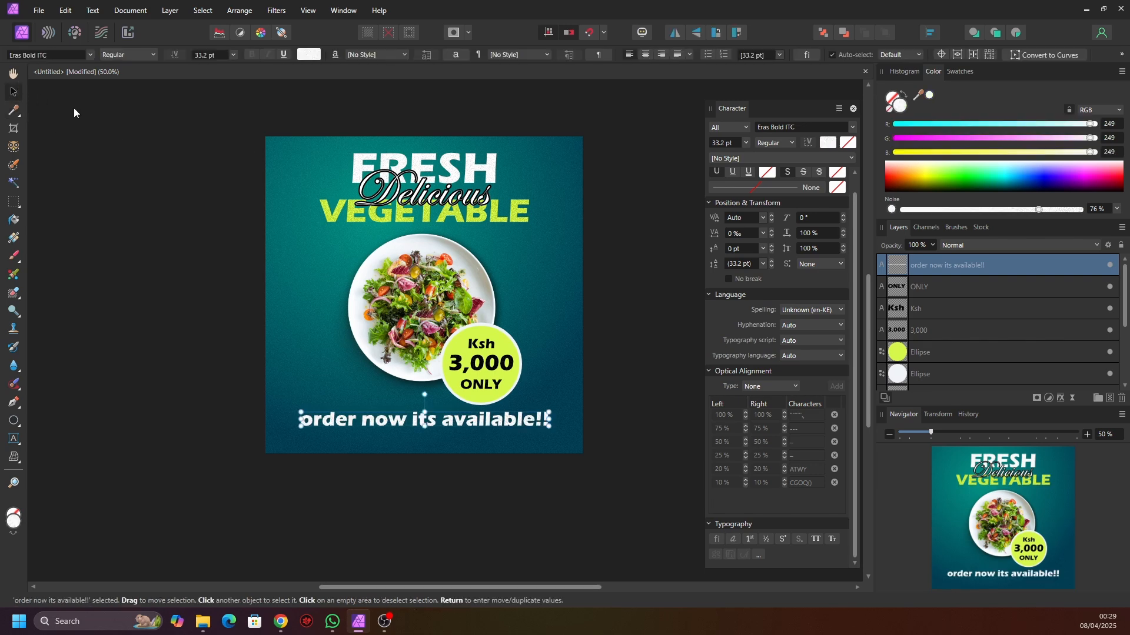
pyautogui.click(489, 539)
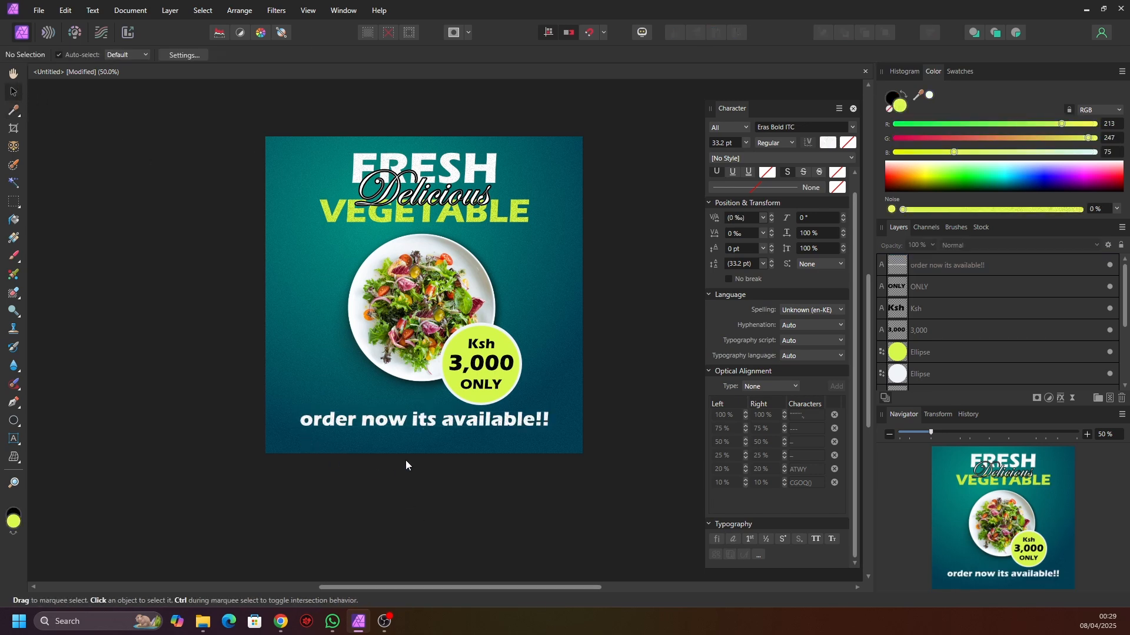
# - Draw a lime green rectangle as a full-width bar along the bottom edge of the post
pyautogui.rightClick(14, 420)
pyautogui.click(56, 80)
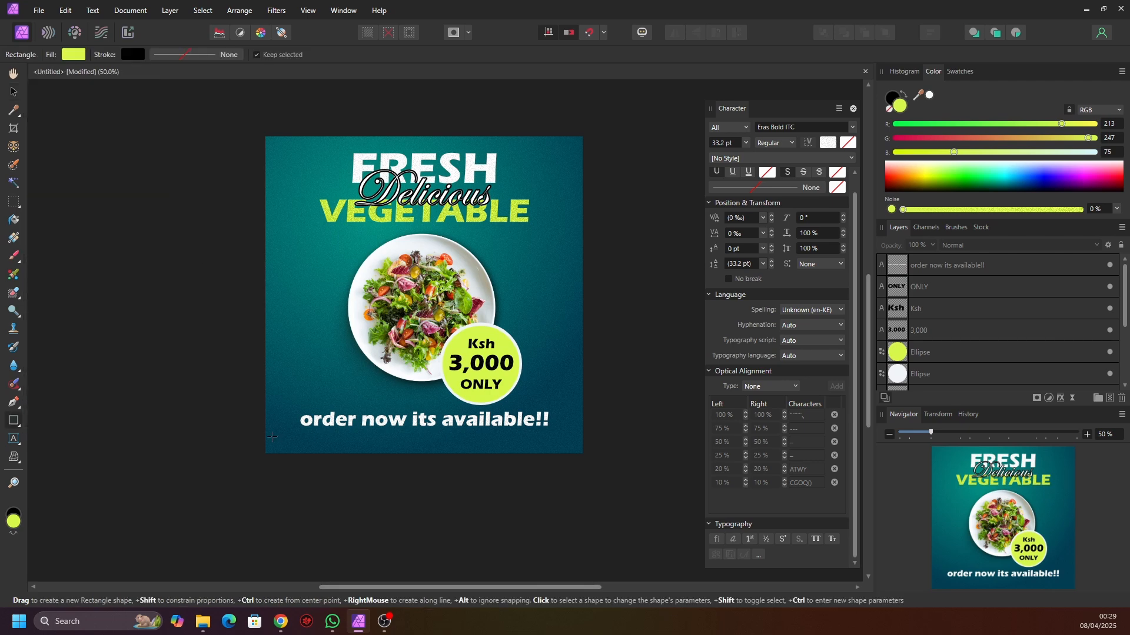
pyautogui.moveTo(266, 433); pyautogui.dragTo(597, 468)
pyautogui.click(15, 93)
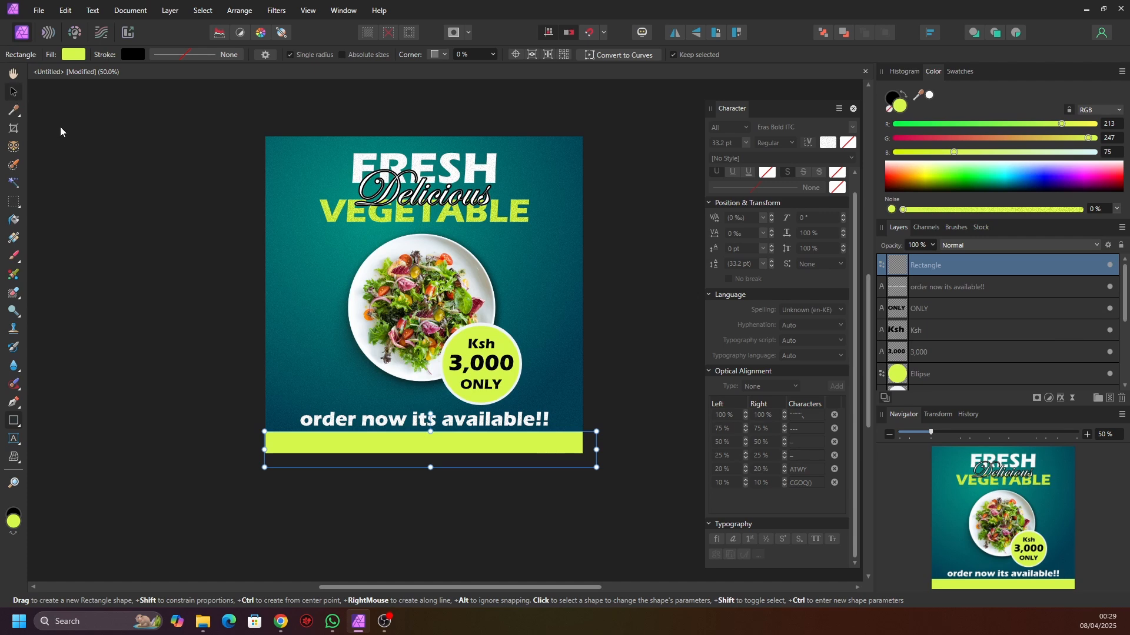
pyautogui.click(416, 534)
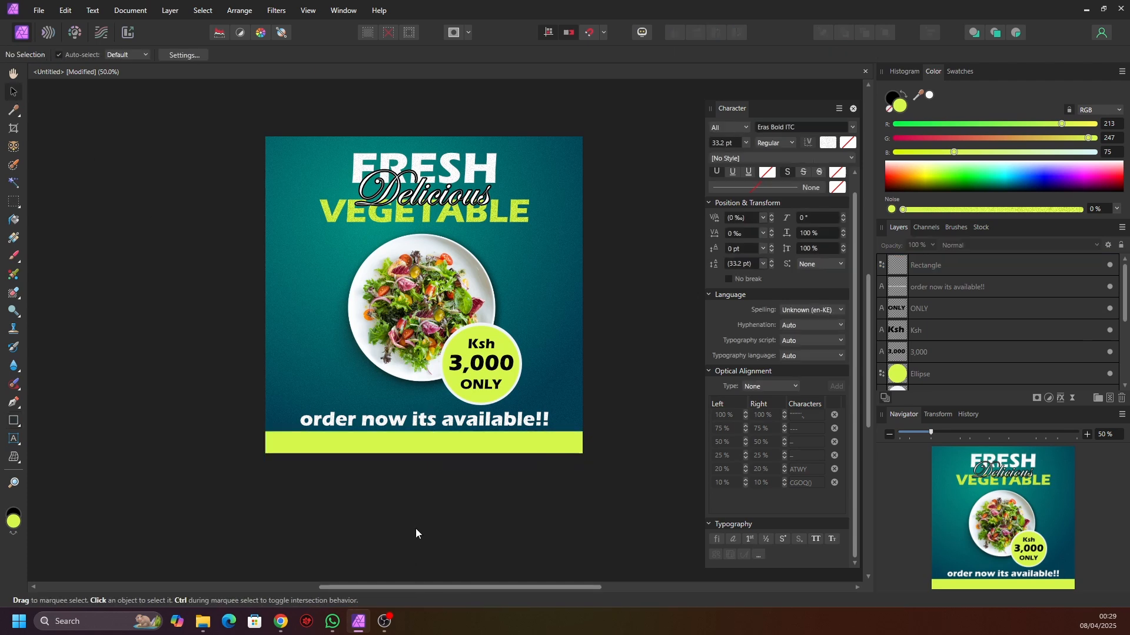
pyautogui.click(16, 439)
pyautogui.click(48, 442)
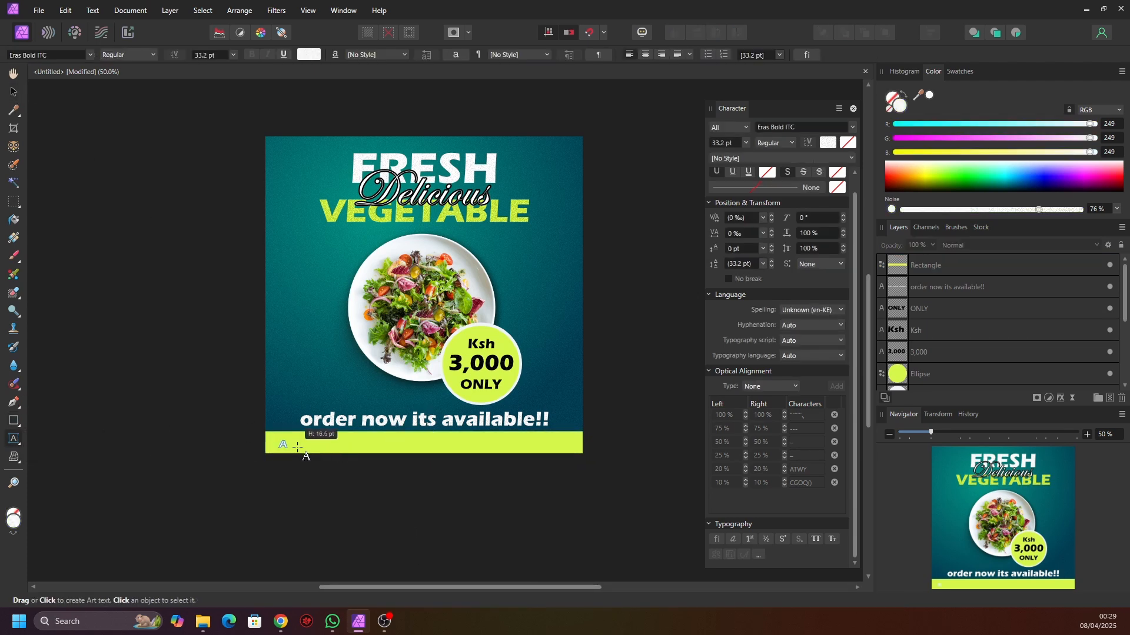
pyautogui.click(281, 445)
pyautogui.write('www.m')
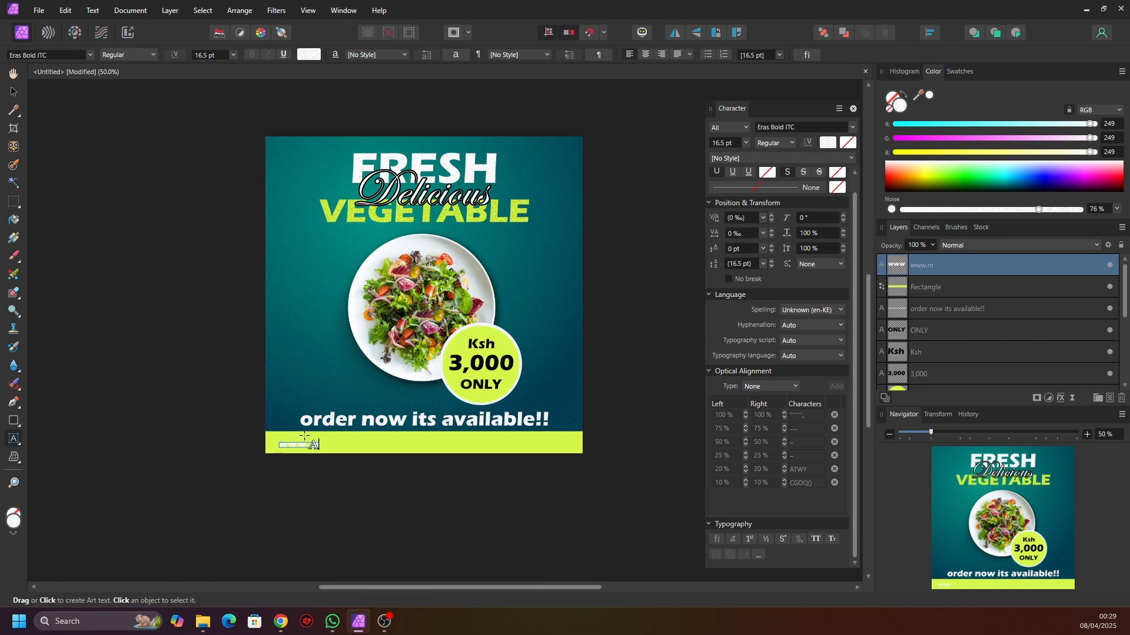
pyautogui.write('yr')
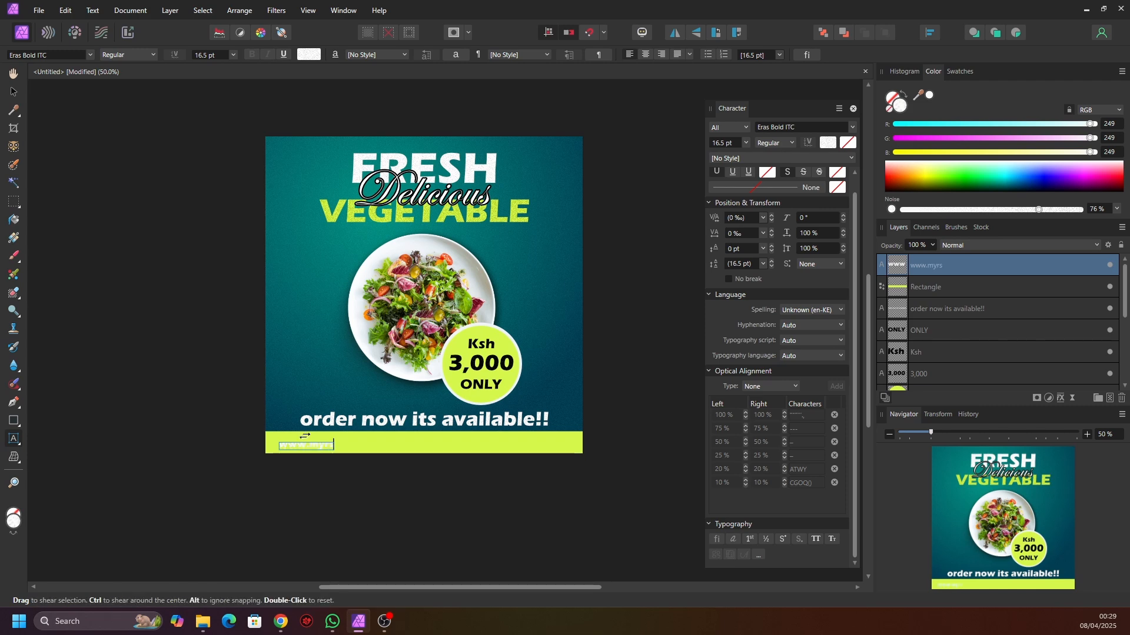
pyautogui.write('estau')
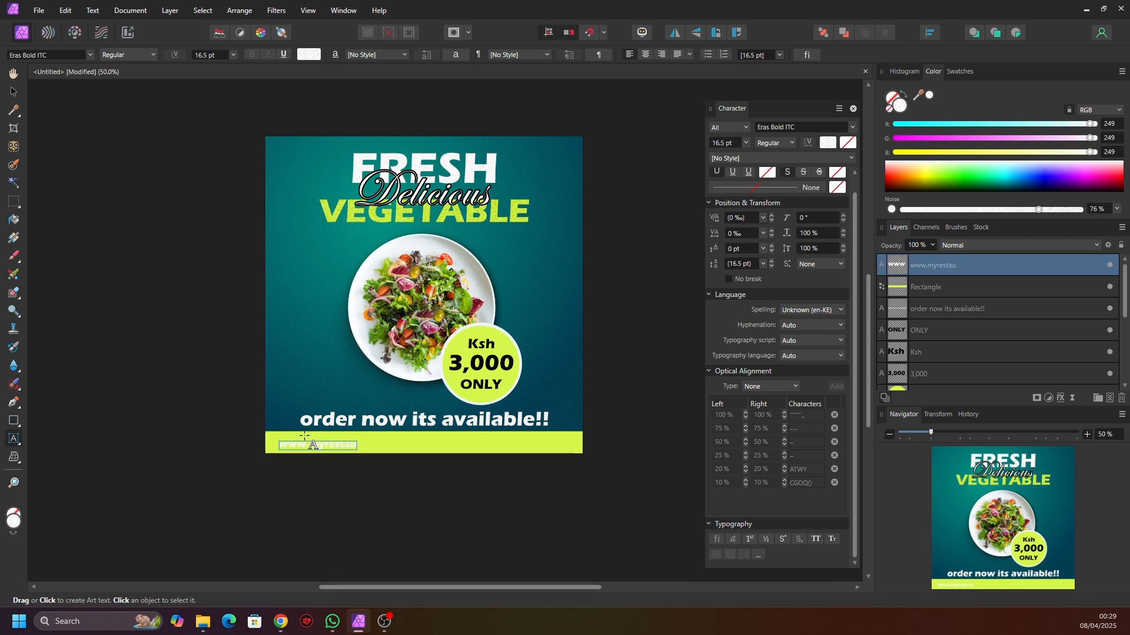
pyautogui.write('rant.co.ke')
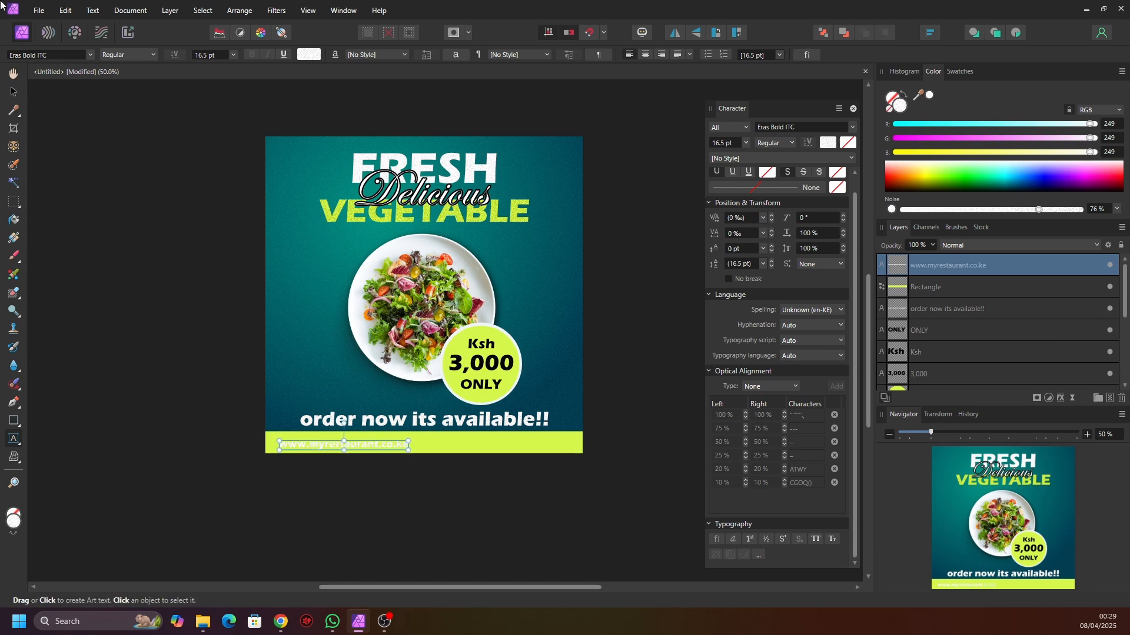
pyautogui.click(13, 93)
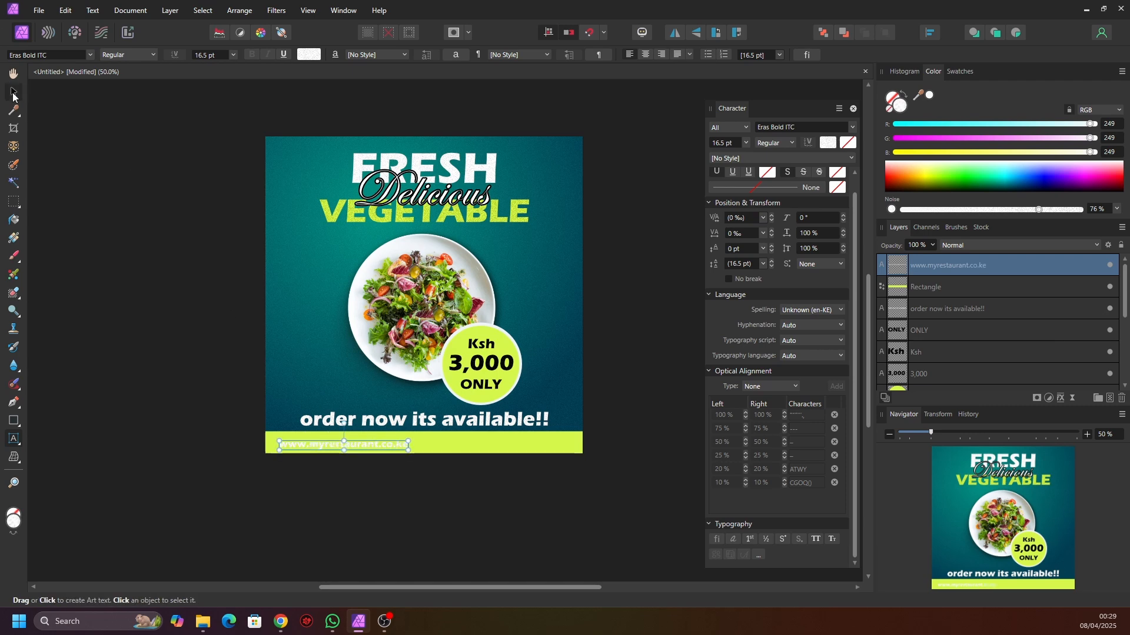
pyautogui.click(54, 55)
pyautogui.write('Poppins')
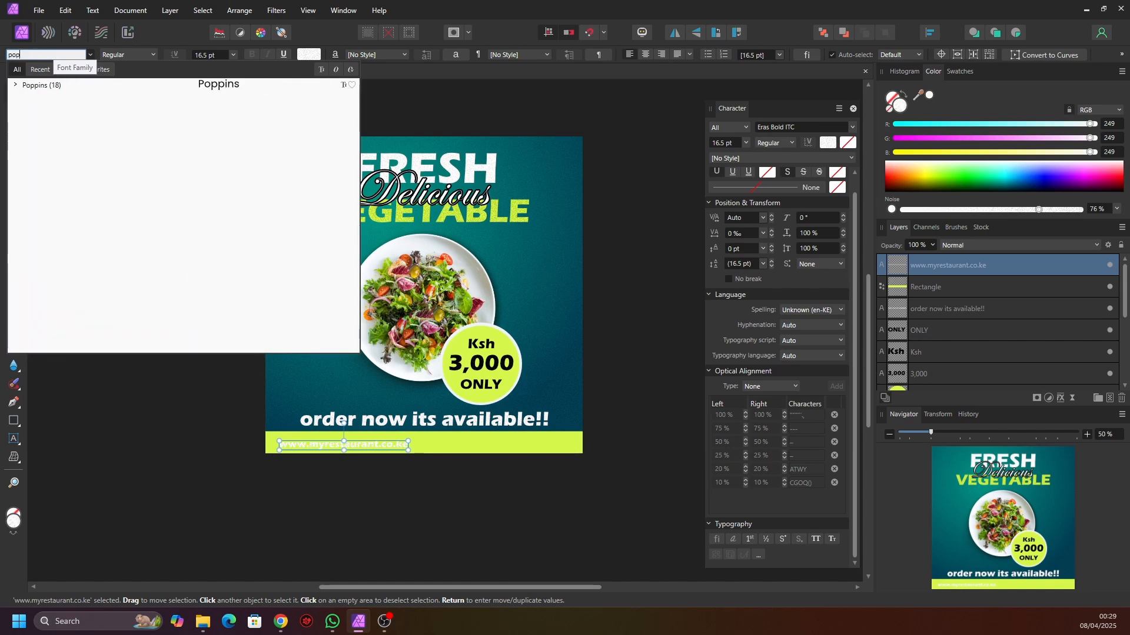
pyautogui.click(102, 88)
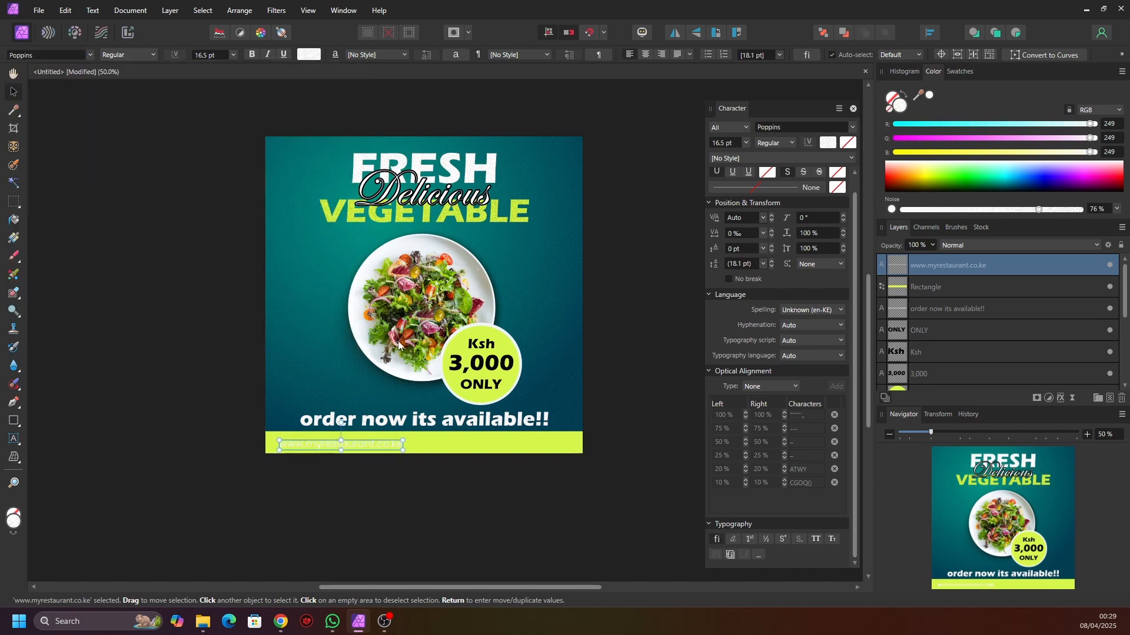
pyautogui.click(310, 54)
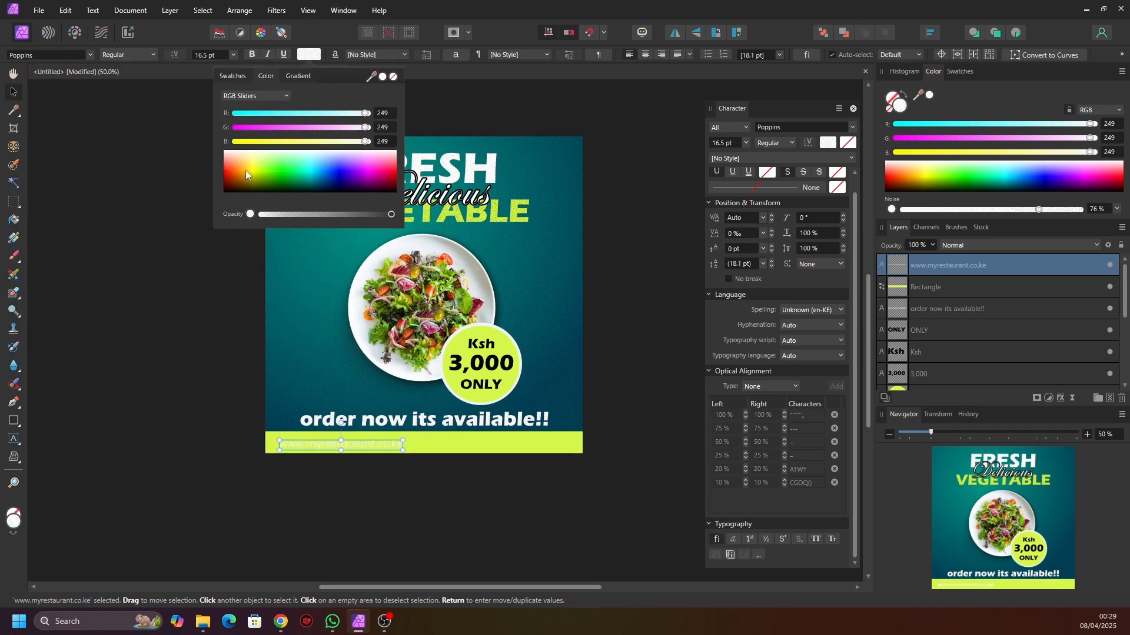
pyautogui.click(231, 188)
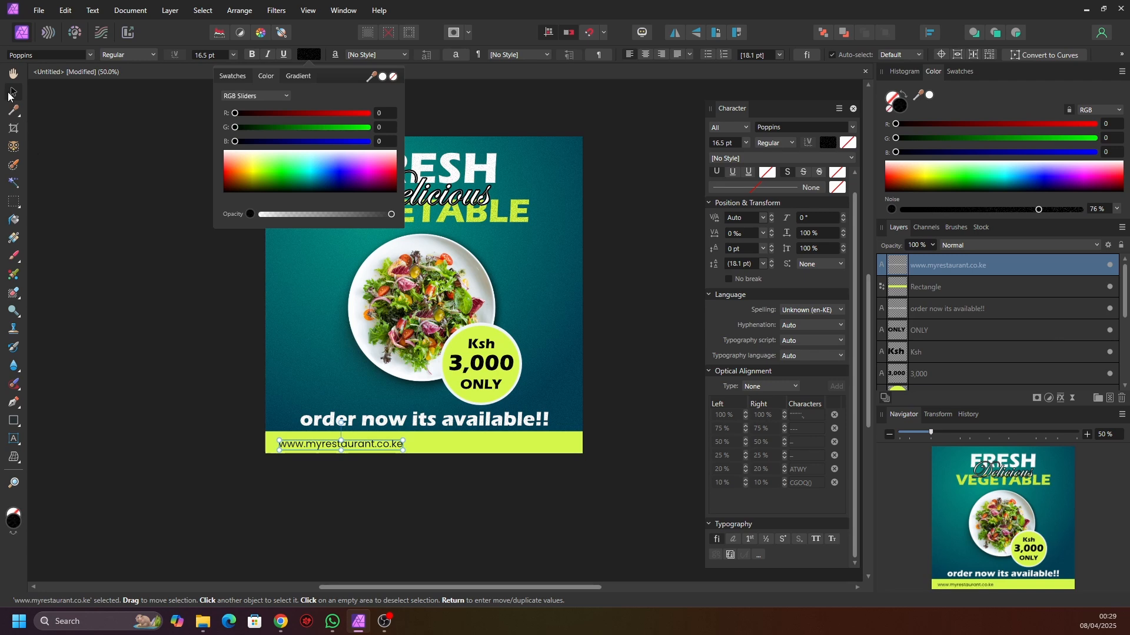
pyautogui.click(254, 578)
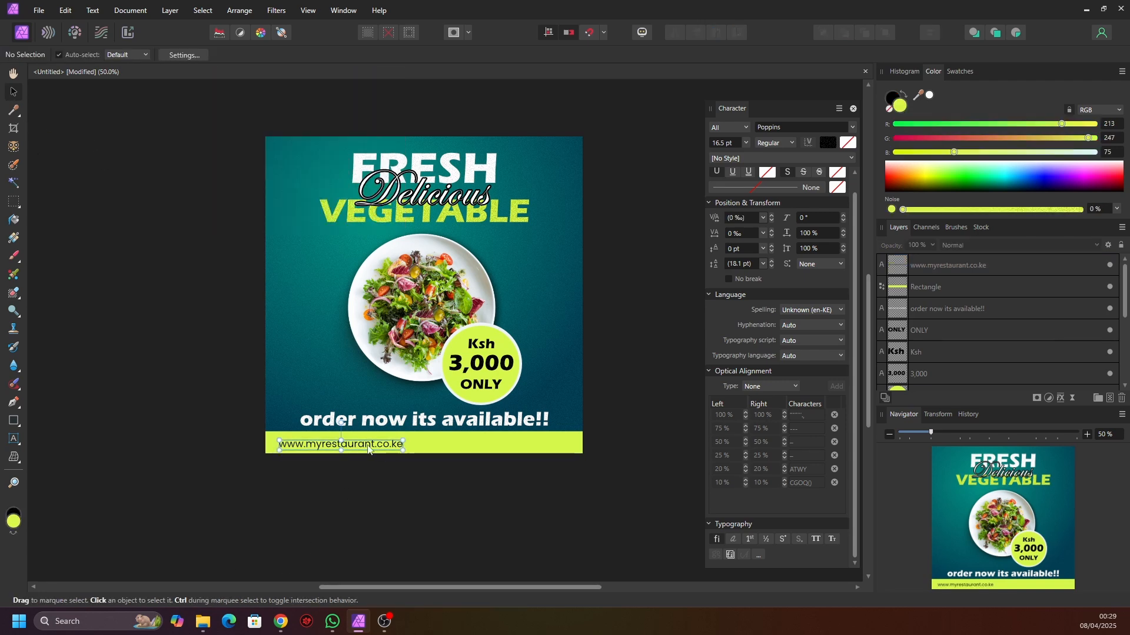
# - Enlarge the website text to about 18.6 pt and place a copy beside it on the lime green bar
pyautogui.click(386, 445)
pyautogui.moveTo(402, 441); pyautogui.dragTo(536, 452)
# - Replace the copied website text with the contact phone number and move it to the right end of the lime green bar
pyautogui.doubleClick(536, 450)
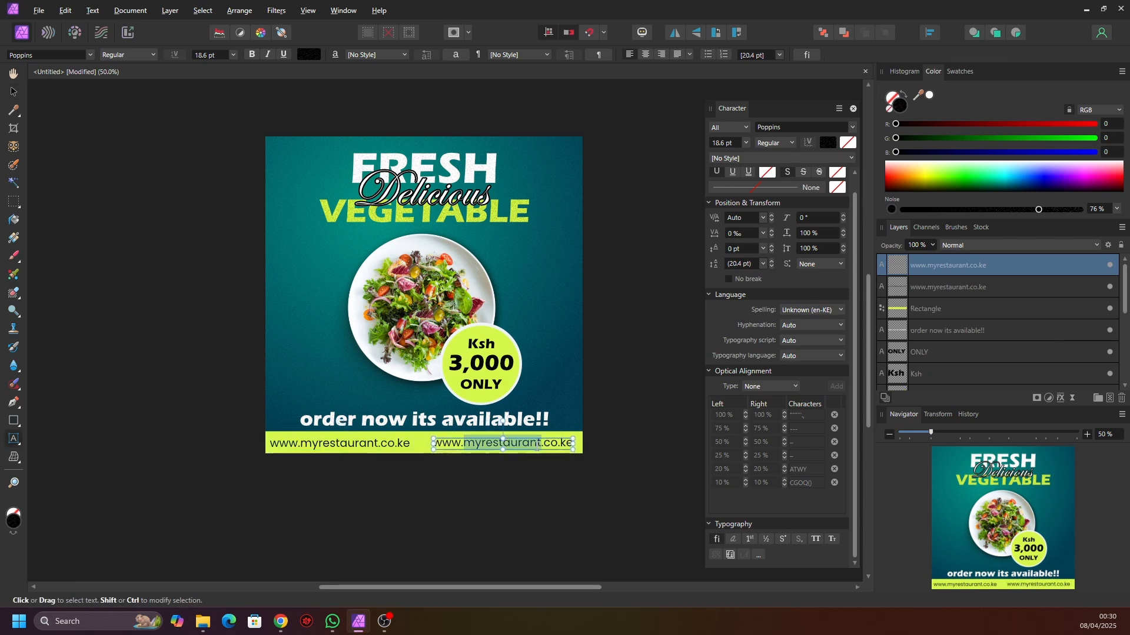
pyautogui.hotkey('ctrl', 'a')
pyautogui.write('+2')
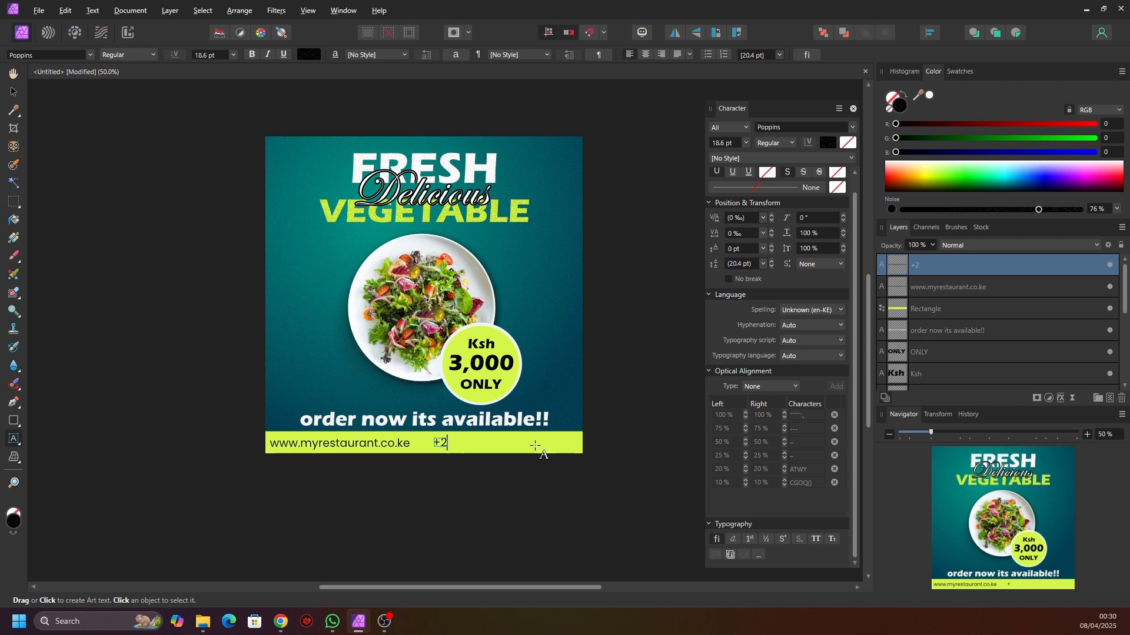
pyautogui.write('54 700 000 0')
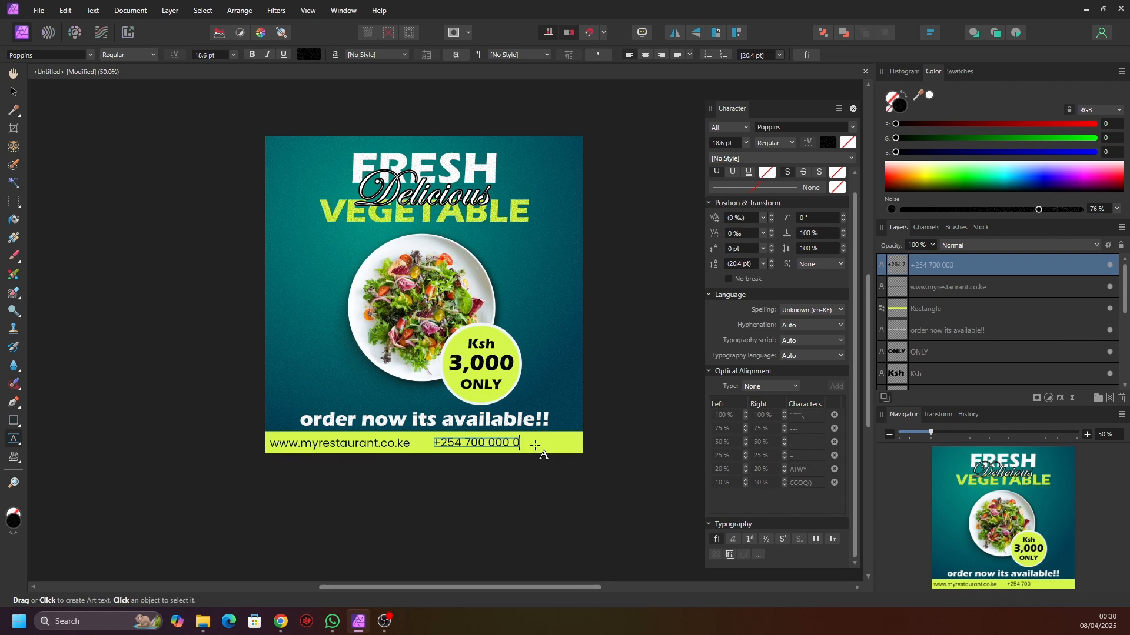
pyautogui.write('00')
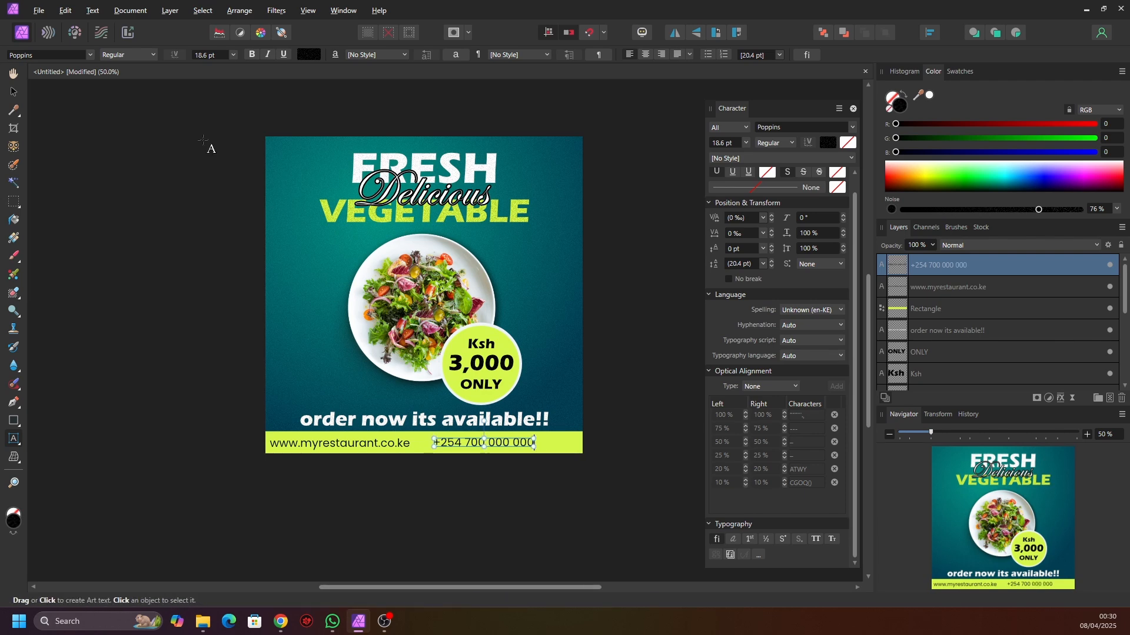
pyautogui.press('Escape')
pyautogui.click(13, 92)
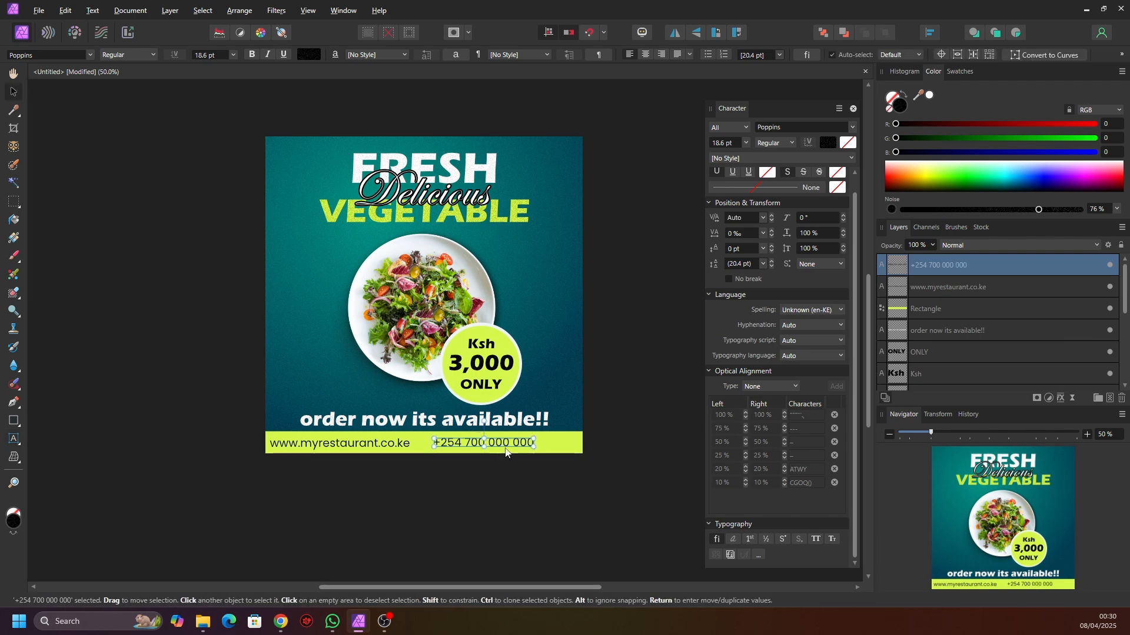
pyautogui.moveTo(510, 444); pyautogui.dragTo(544, 442)
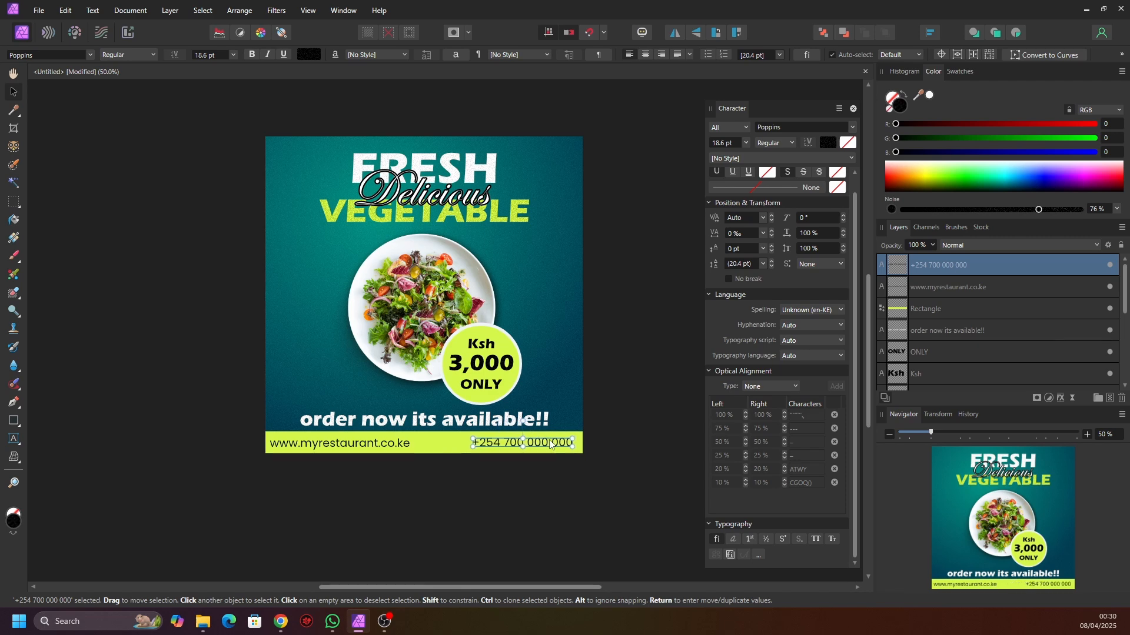
pyautogui.click(401, 493)
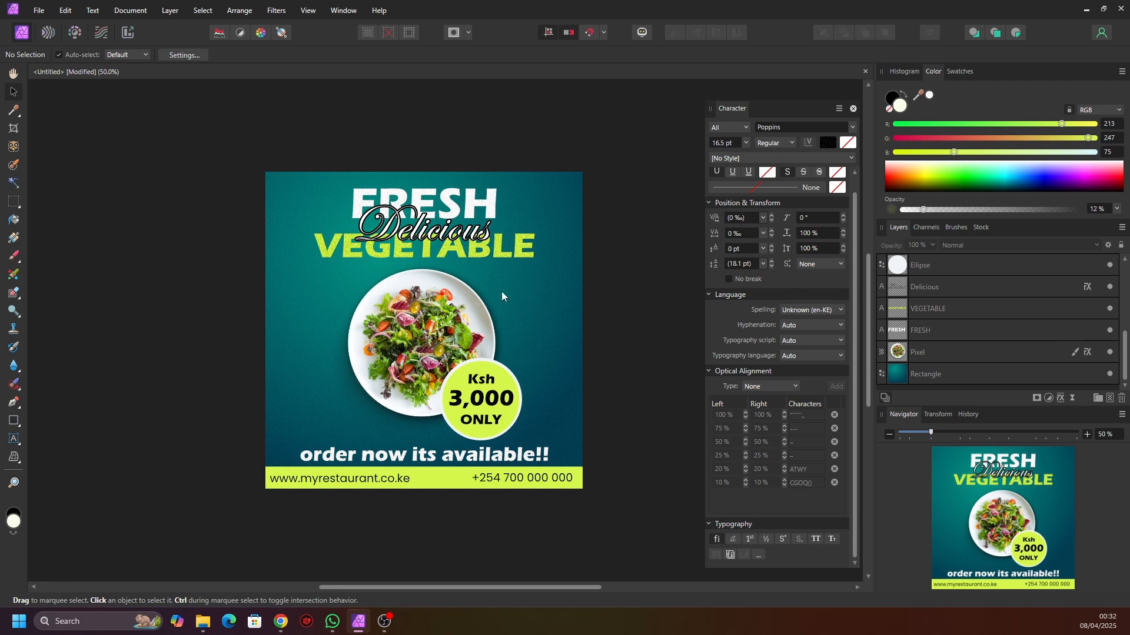
# - Change the font of the Ksh and ONLY texts in the price badge to Eras Light ITC
pyautogui.click(483, 379)
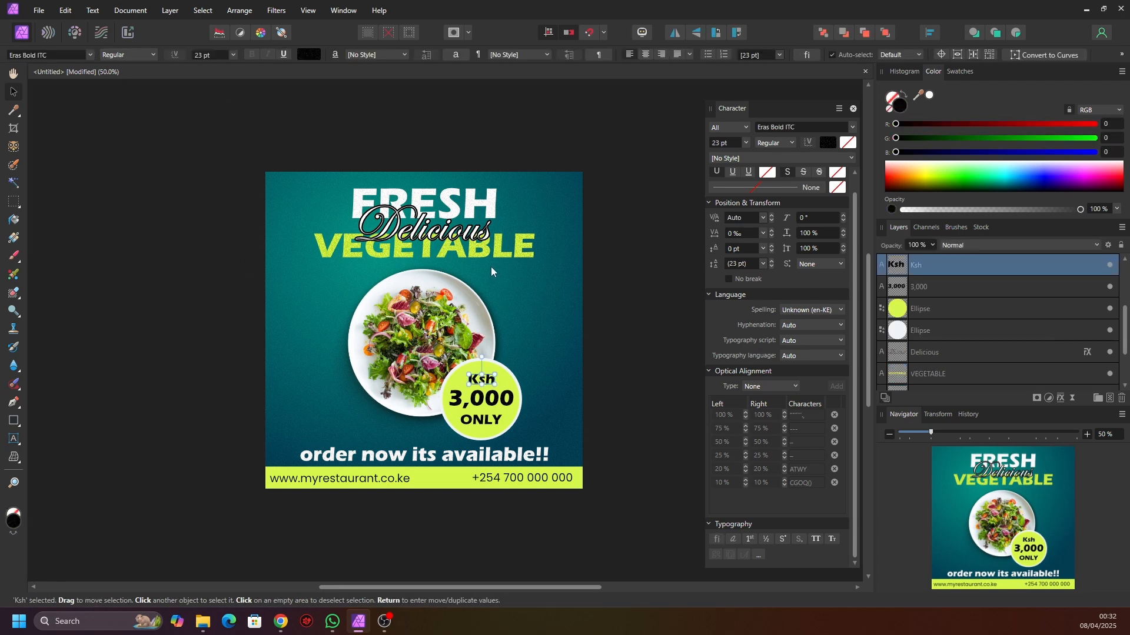
pyautogui.keyDown('shift'); pyautogui.click(487, 417); pyautogui.keyUp('shift')
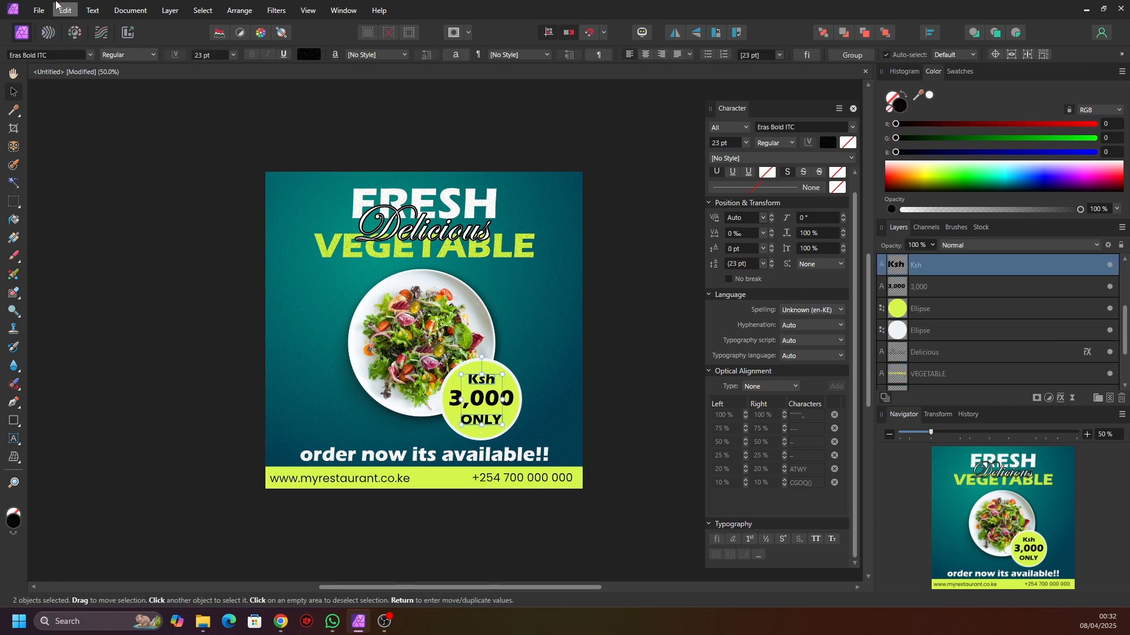
pyautogui.click(90, 55)
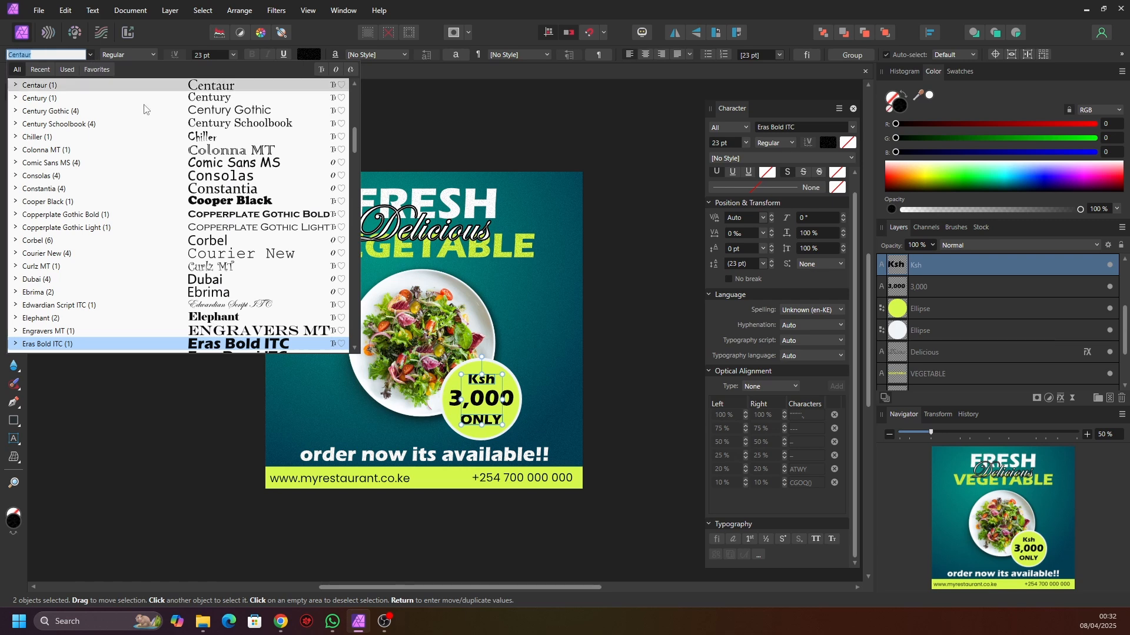
pyautogui.scroll(-1, 284, 292)
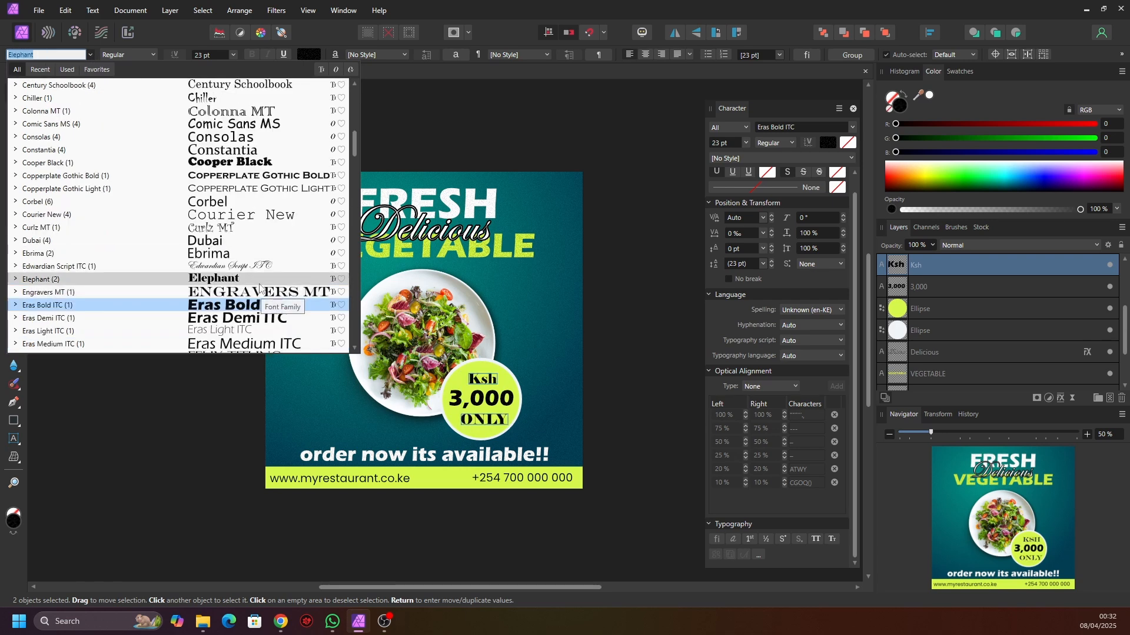
pyautogui.click(214, 331)
pyautogui.click(217, 320)
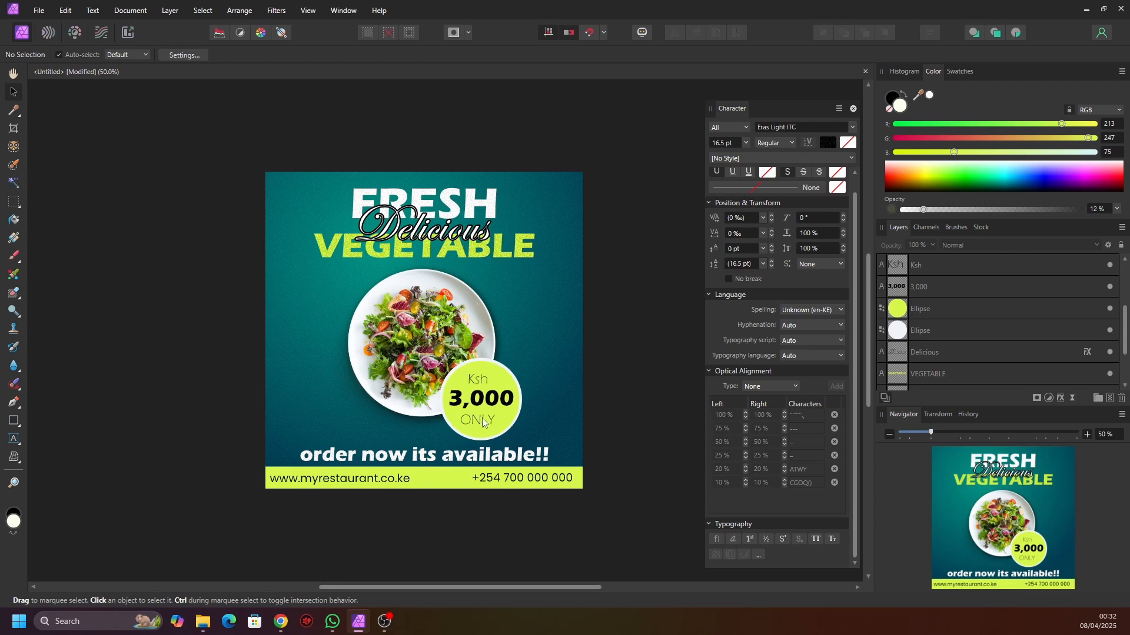
# - Align the Ksh, 3,000 and ONLY texts in the price badge to a common horizontal centre
pyautogui.click(482, 420)
pyautogui.keyDown('shift'); pyautogui.click(488, 404); pyautogui.keyUp('shift')
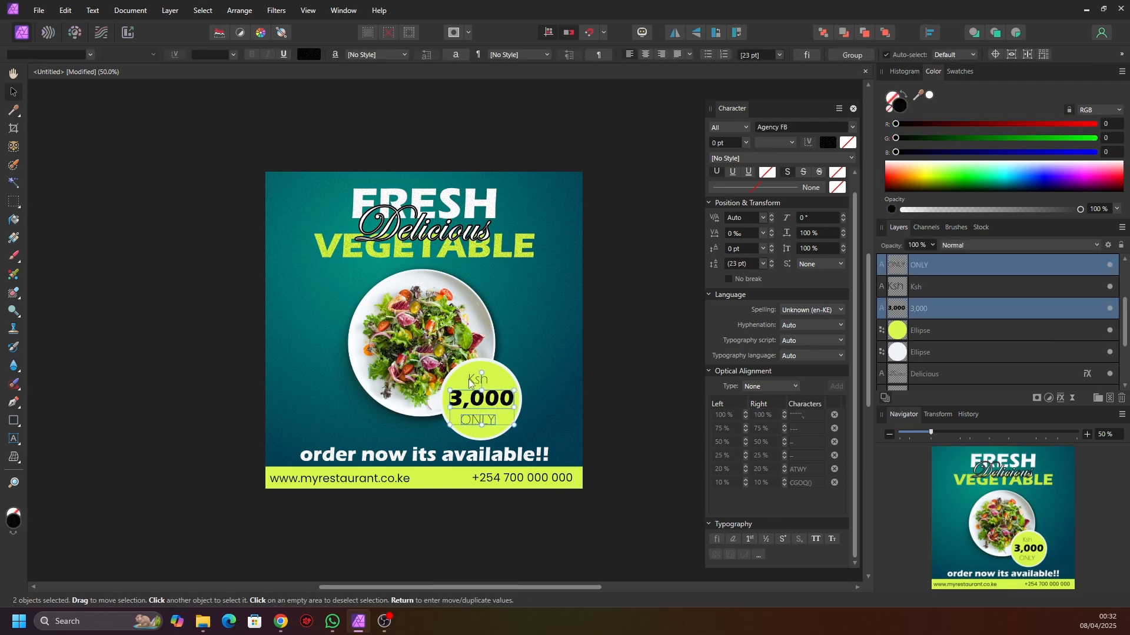
pyautogui.keyDown('shift'); pyautogui.click(468, 379); pyautogui.keyUp('shift')
pyautogui.click(931, 33)
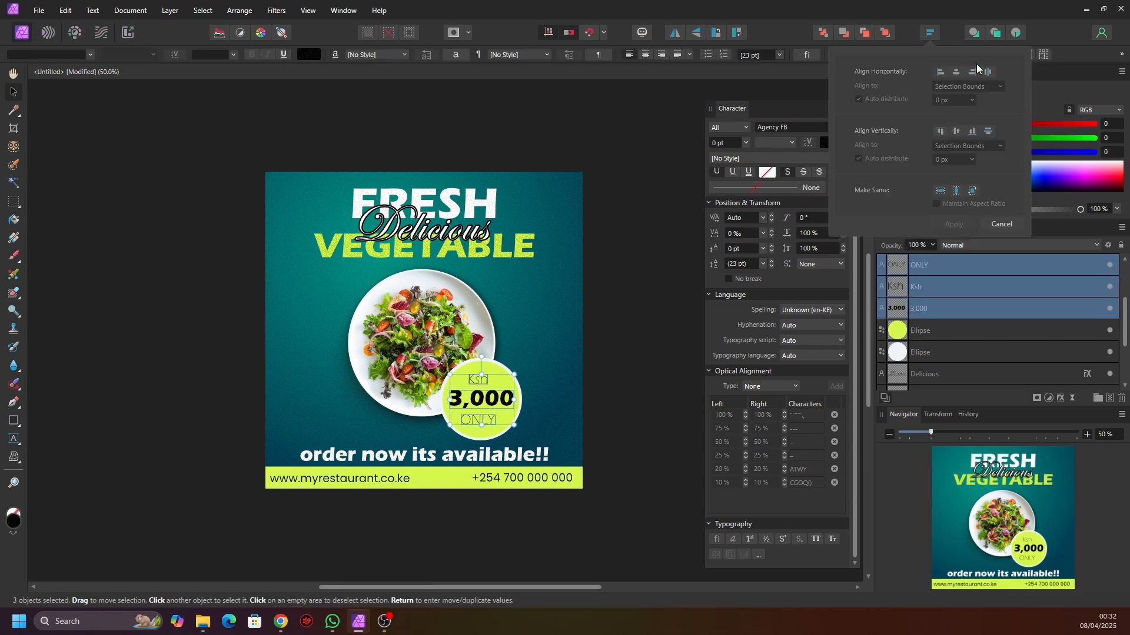
pyautogui.click(960, 72)
pyautogui.click(150, 196)
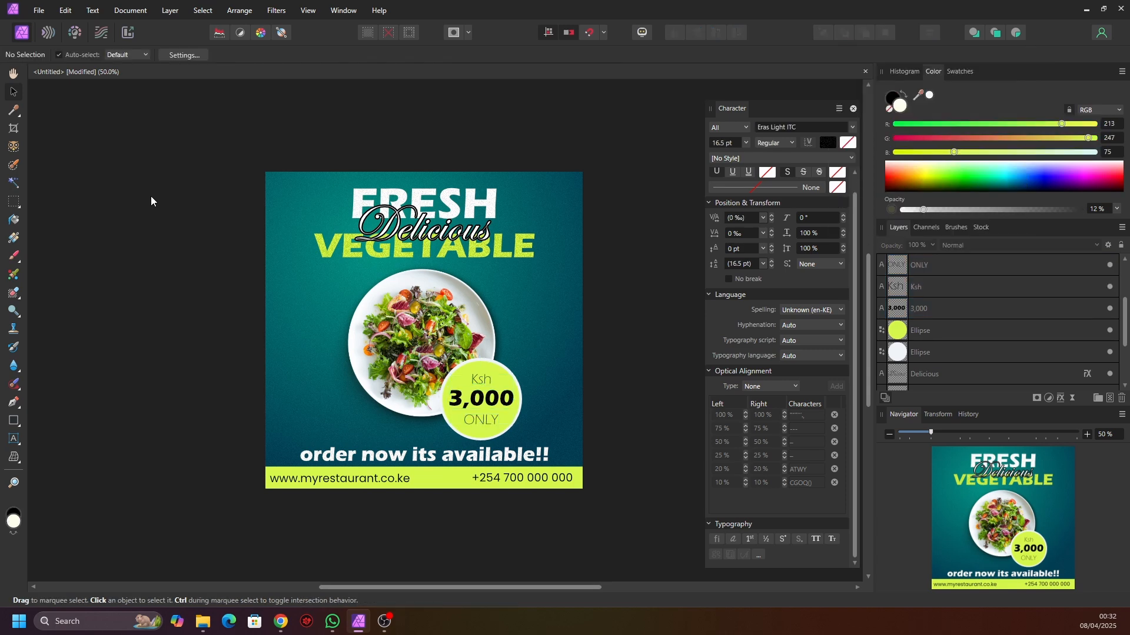
# - Start exporting the whole document as a 1080 × 1080 px PNG
pyautogui.click(39, 10)
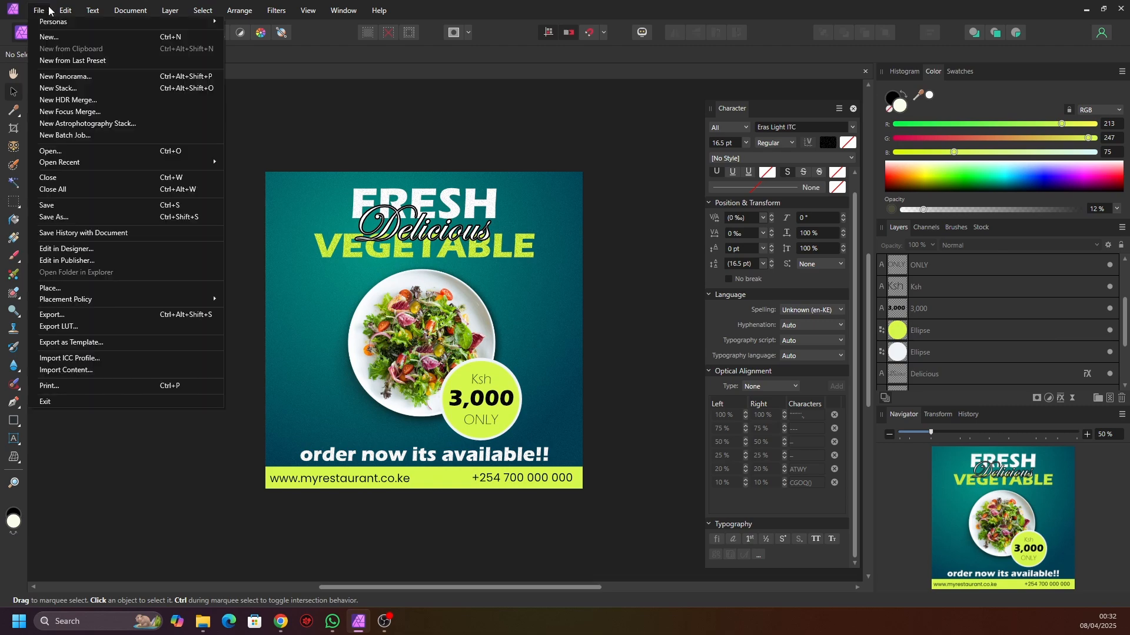
pyautogui.click(57, 313)
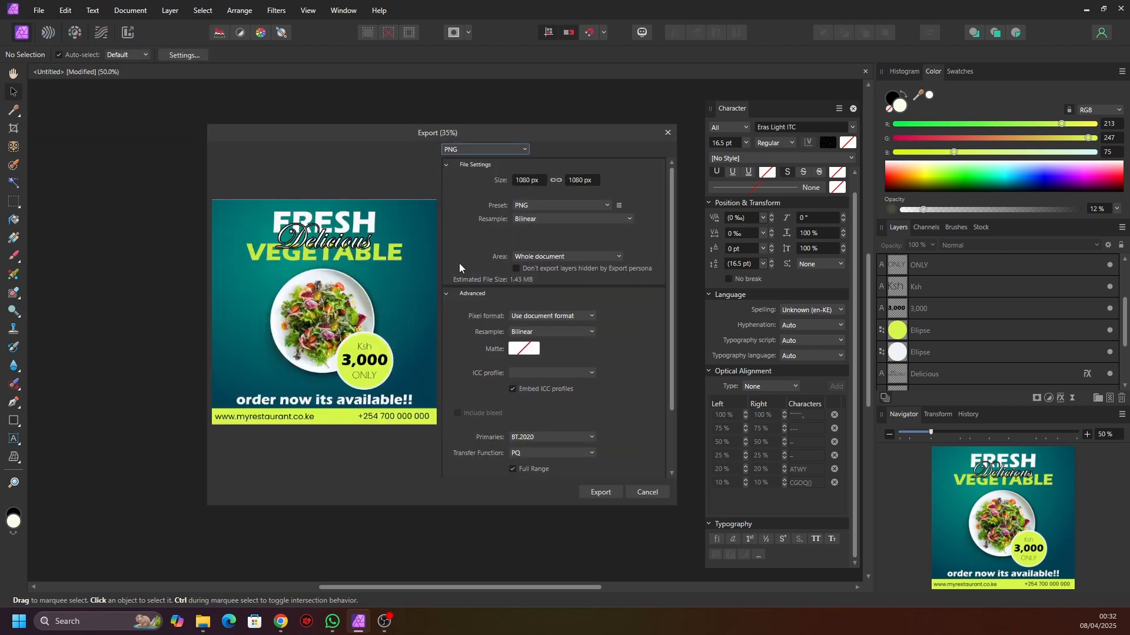
pyautogui.click(513, 150)
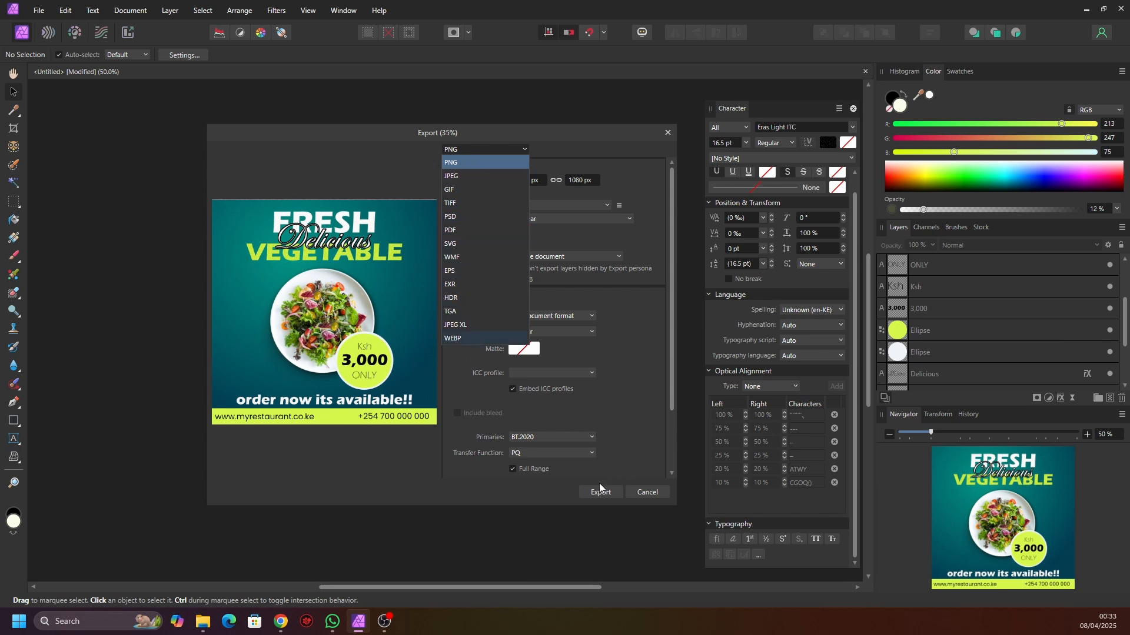
pyautogui.click(478, 150)
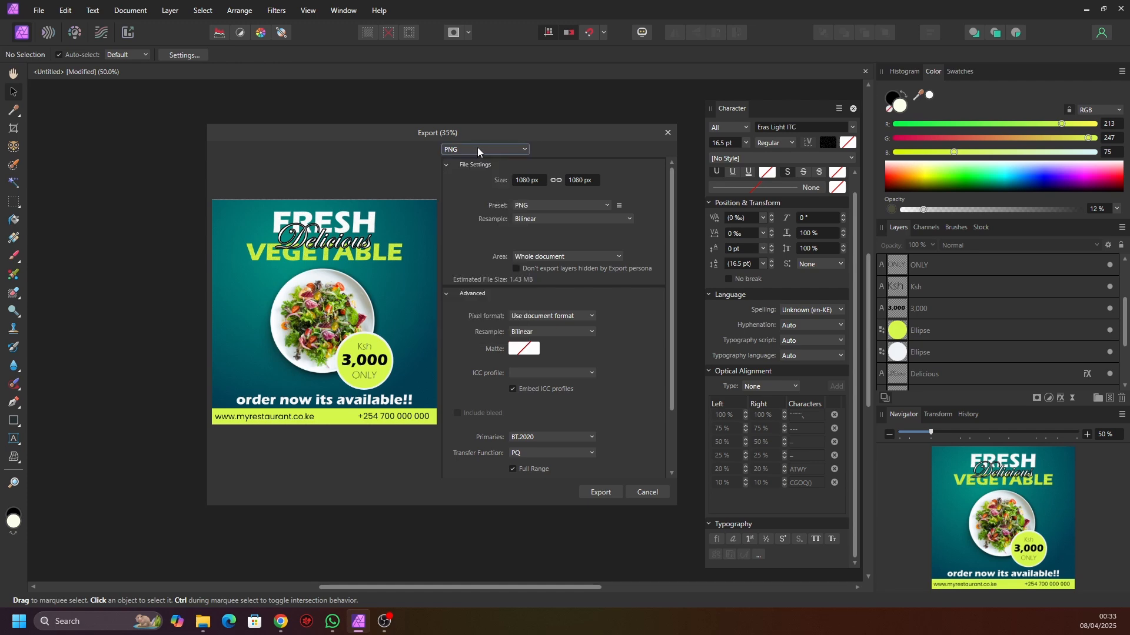
pyautogui.click(595, 495)
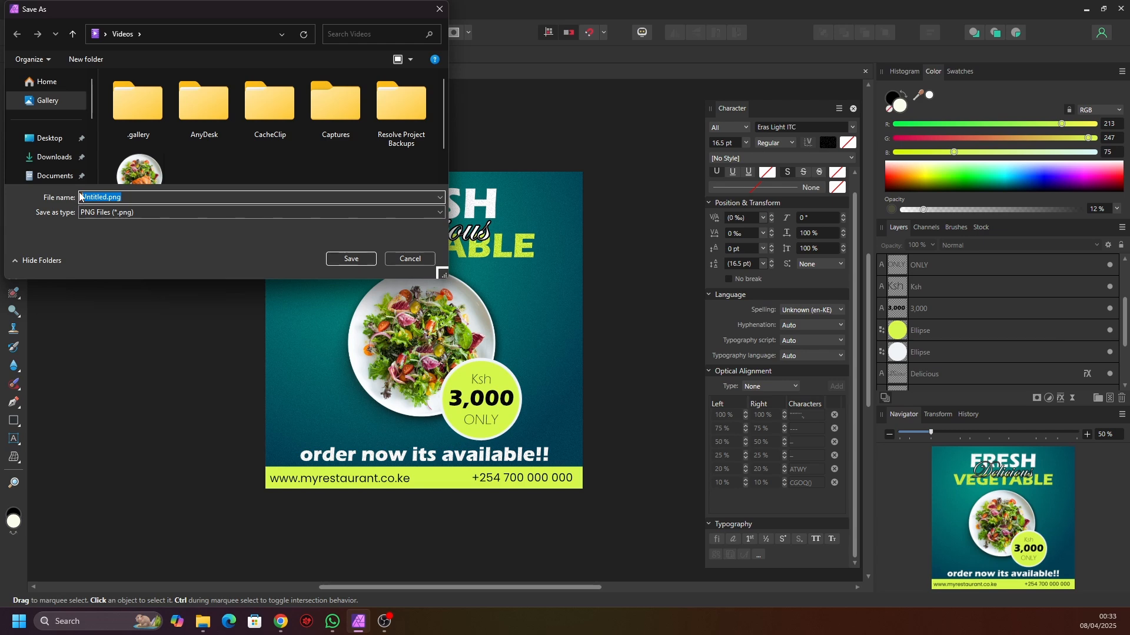
# - Name the exported PNG "Our fresh veg poster" and save it in the Videos folder
pyautogui.write('D')
pyautogui.write('ur fr')
pyautogui.write('esh')
pyautogui.press('BackSpace')
pyautogui.write('veg poster')
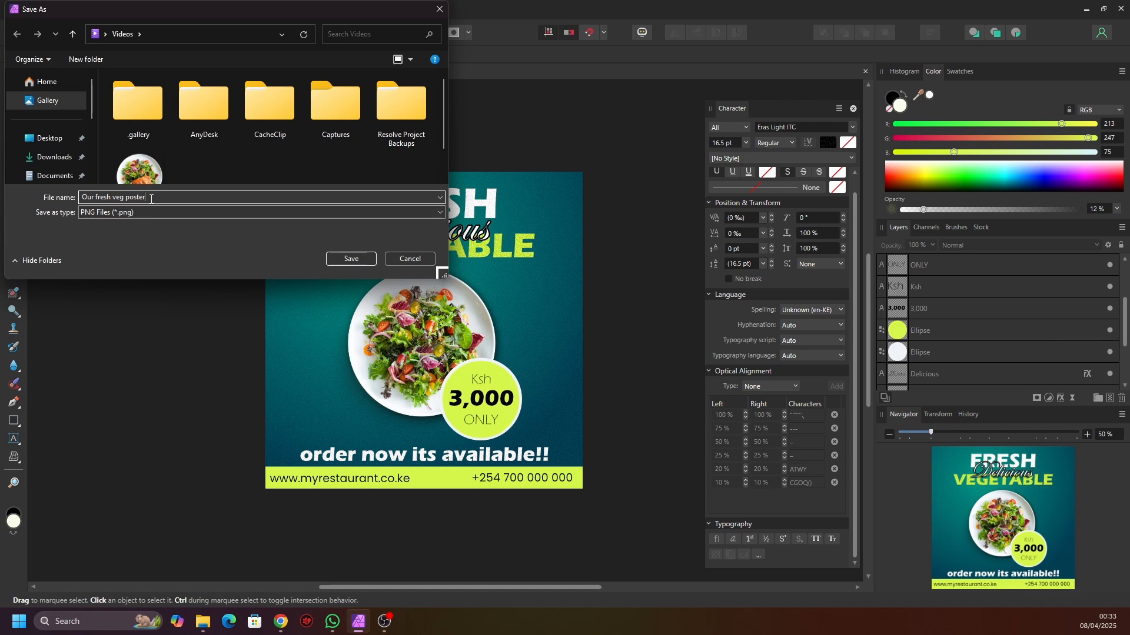
pyautogui.click(350, 259)
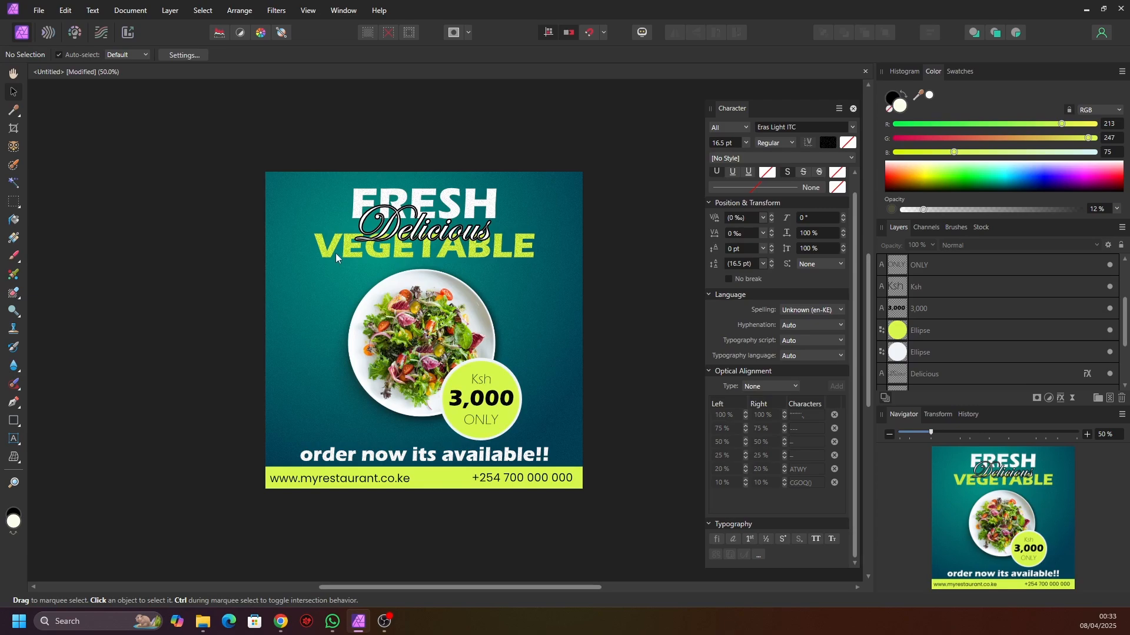
# - Switch to File Explorer and open Our fresh veg poster.png from the Videos folder to view the exported design
pyautogui.click(203, 621)
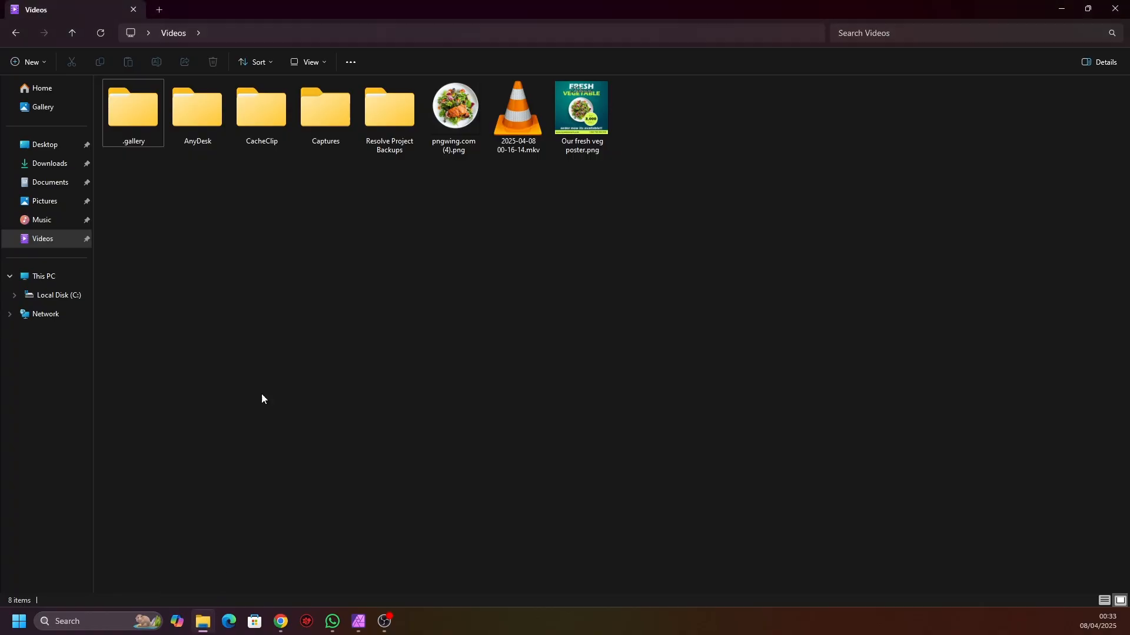
pyautogui.click(590, 116)
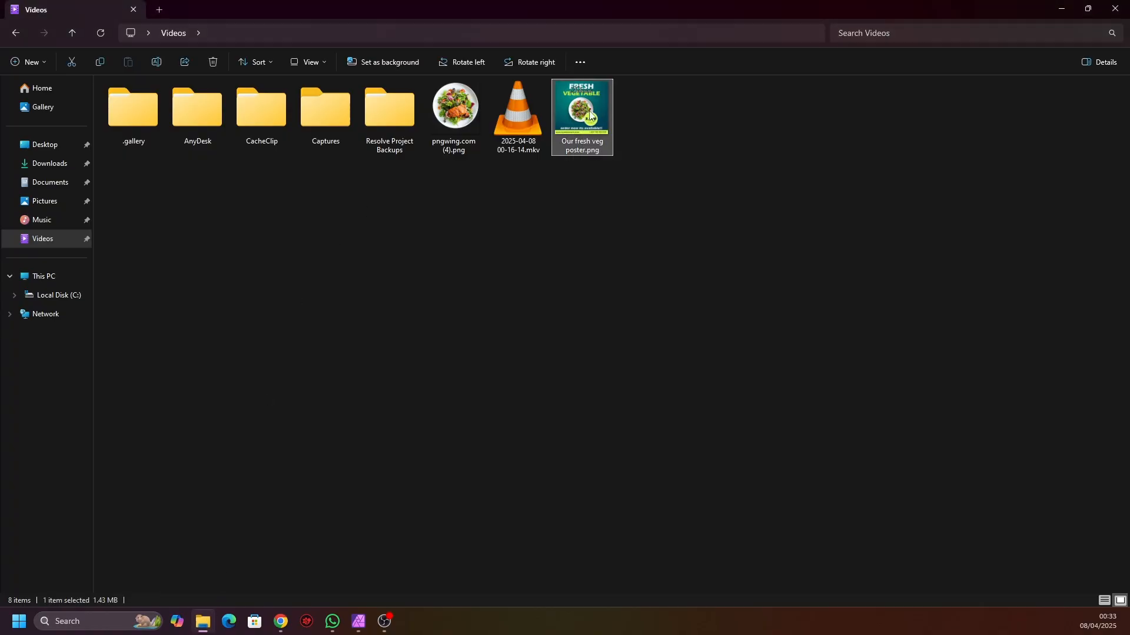
pyautogui.doubleClick(590, 116)
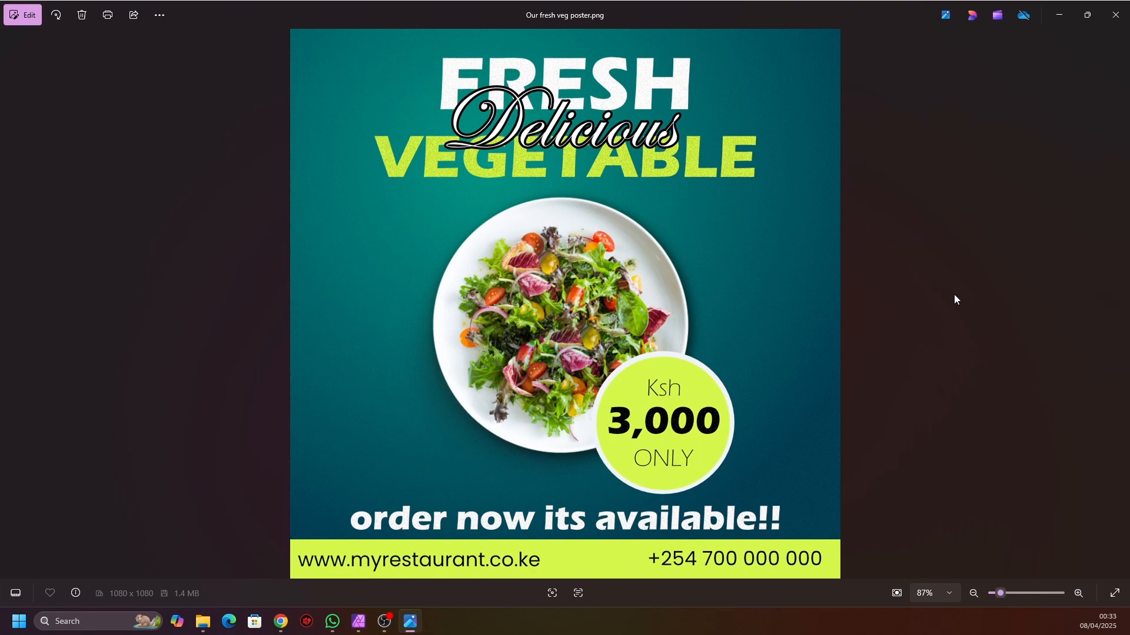